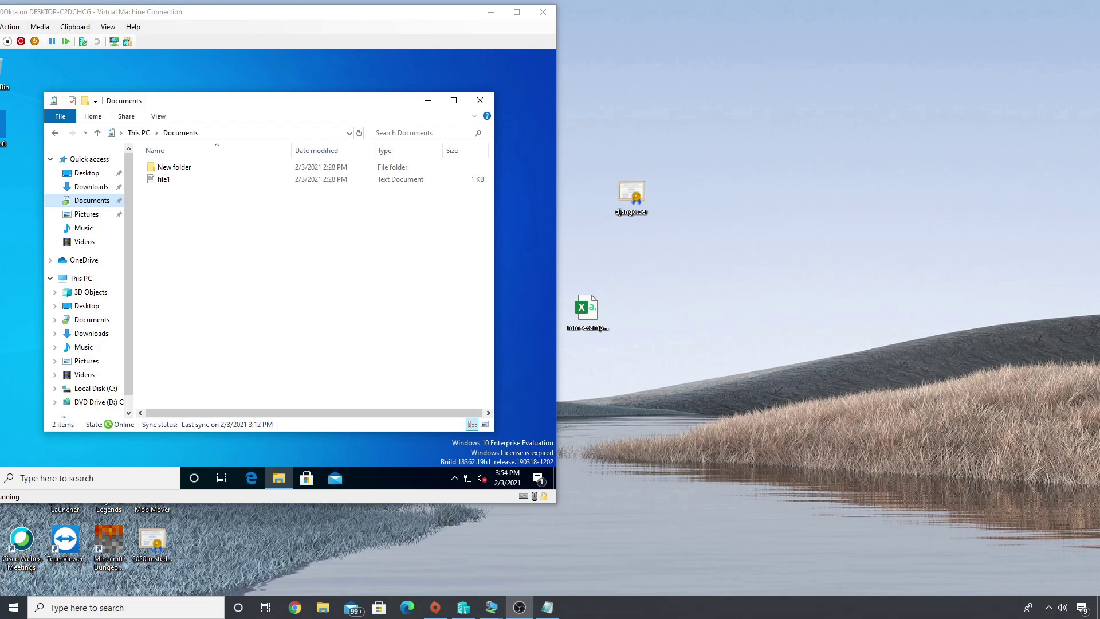
# Check the Documents folder's location path in its Properties, closing without changes.
pyautogui.rightClick(75, 205)
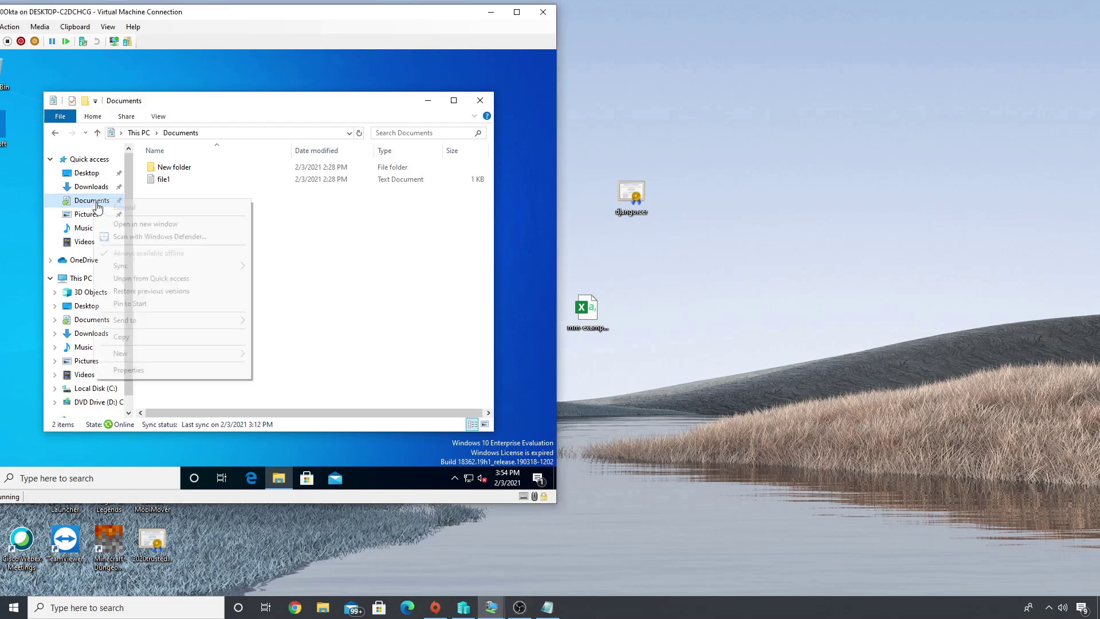
pyautogui.click(147, 371)
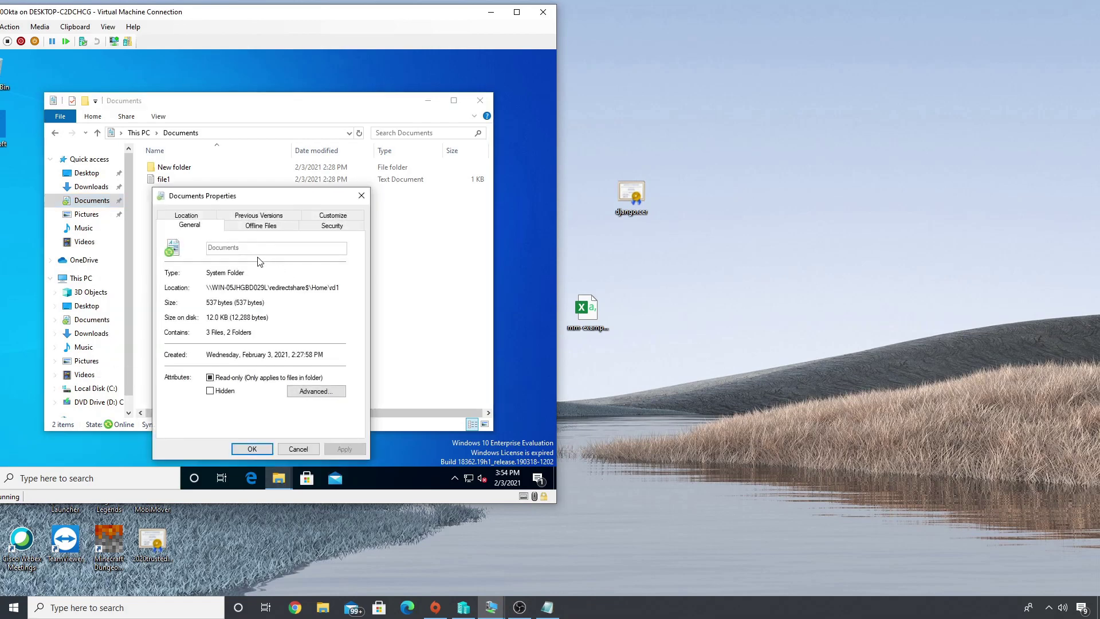
pyautogui.moveTo(214, 286); pyautogui.dragTo(342, 288)
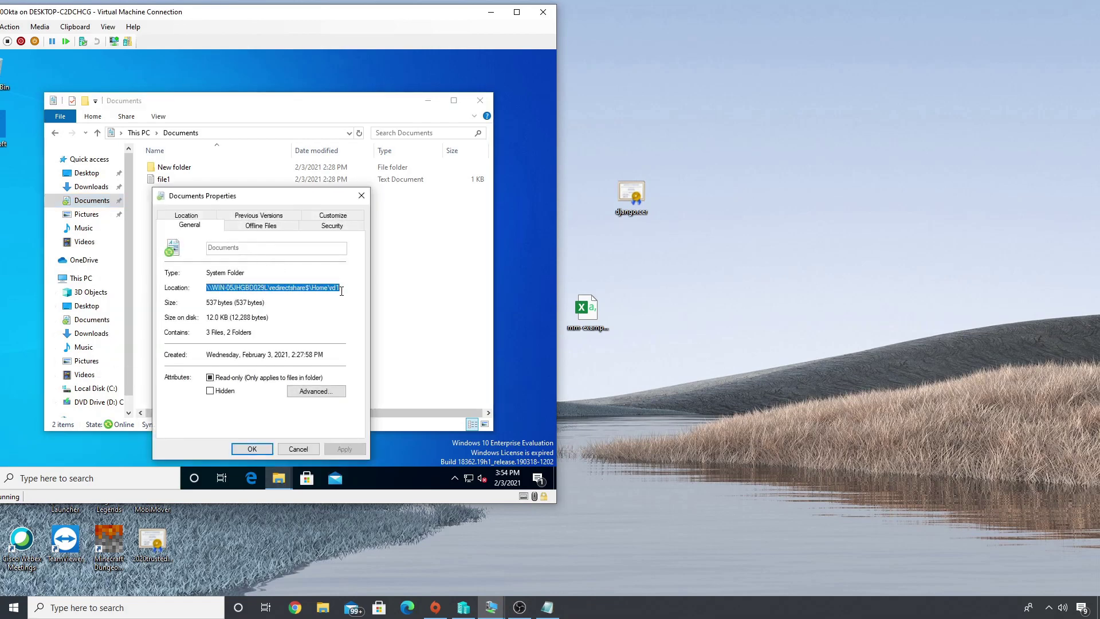
pyautogui.click(299, 451)
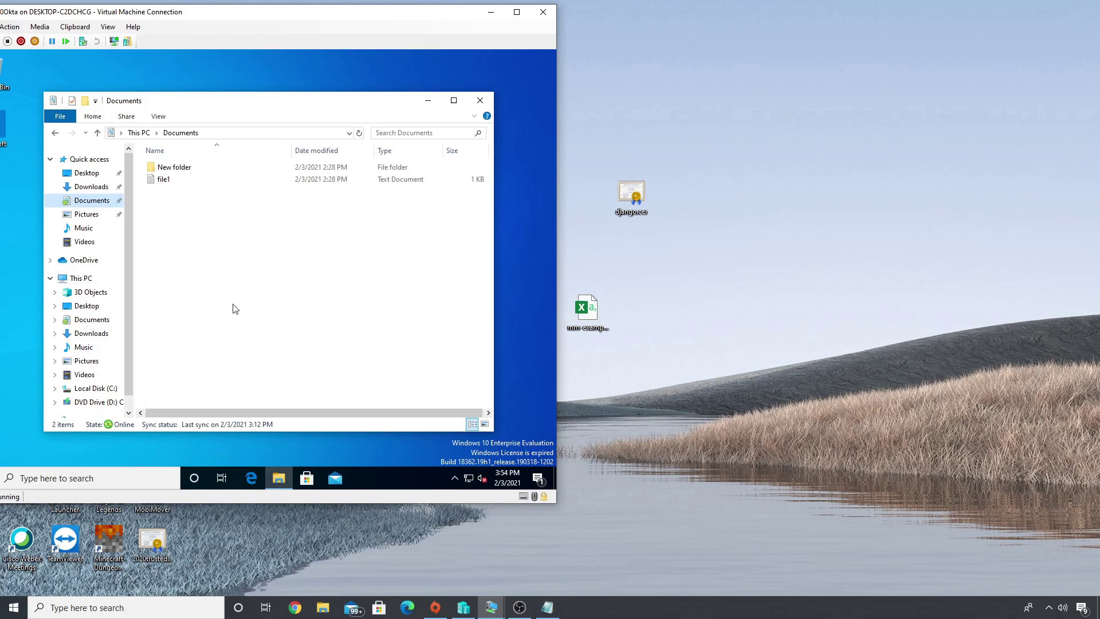
# Browse Desktop and Pictures, then check the Desktop folder's location path without changes.
pyautogui.click(86, 173)
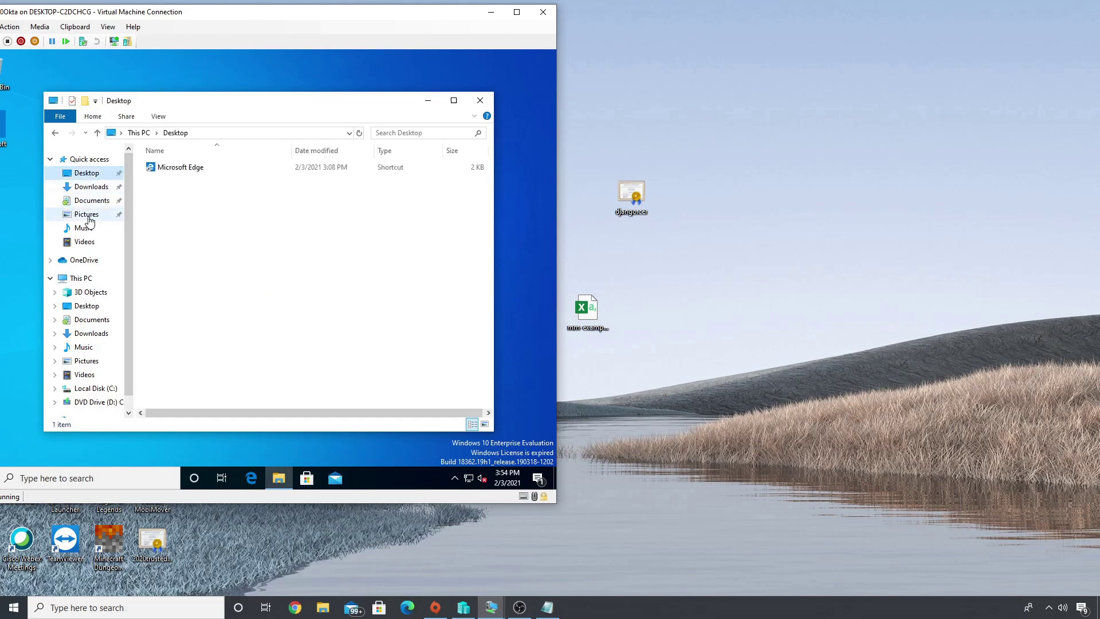
pyautogui.click(86, 215)
pyautogui.click(95, 173)
pyautogui.rightClick(92, 172)
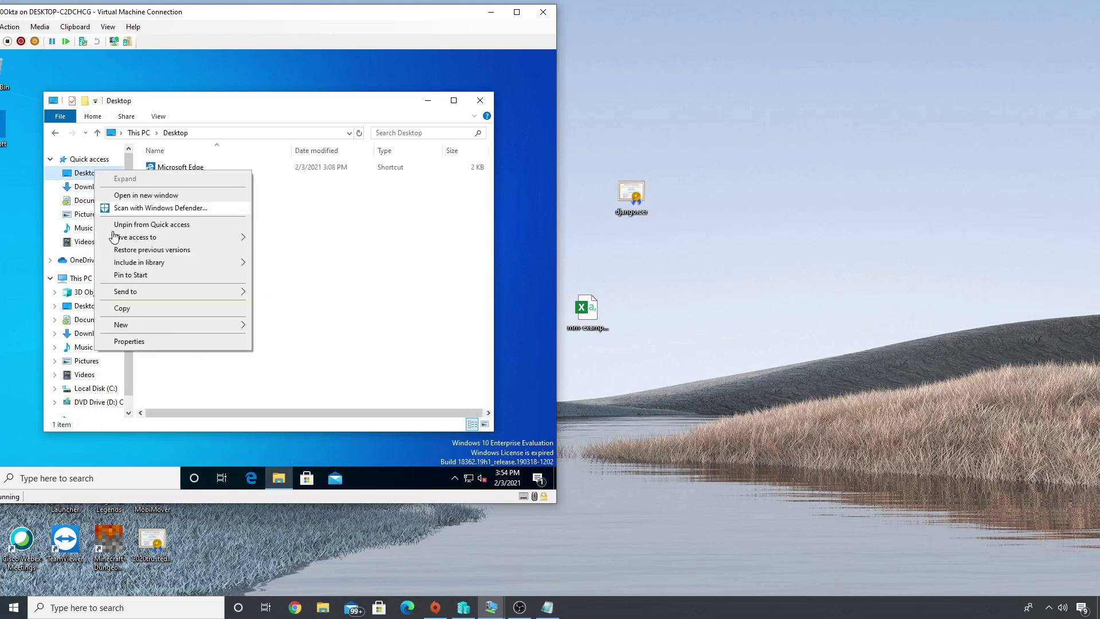
pyautogui.click(135, 341)
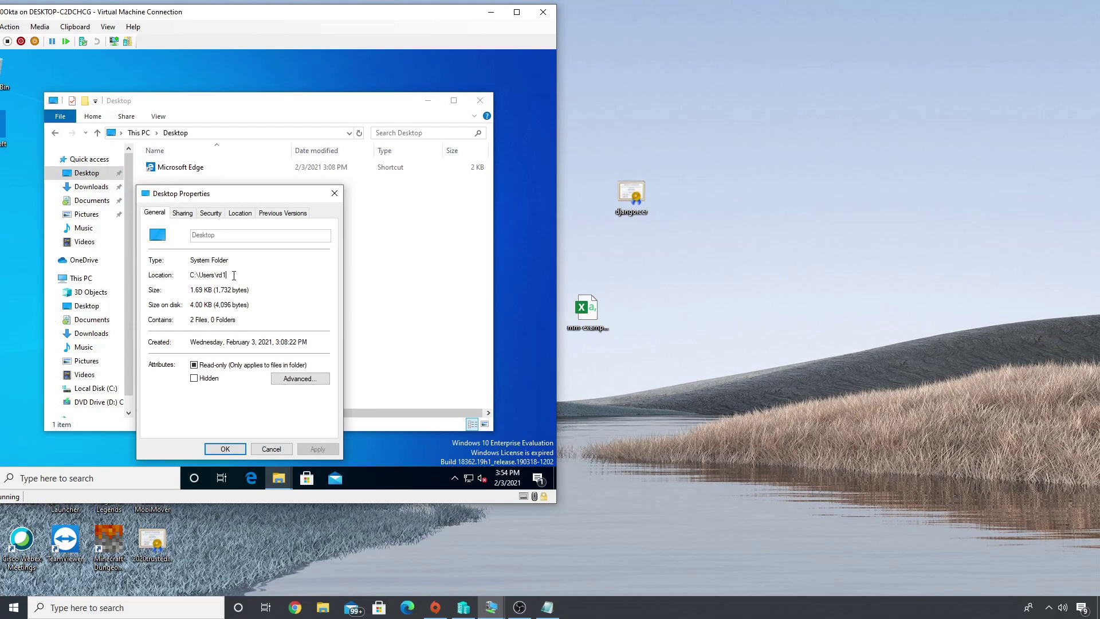
pyautogui.moveTo(234, 276); pyautogui.dragTo(182, 278)
pyautogui.click(270, 449)
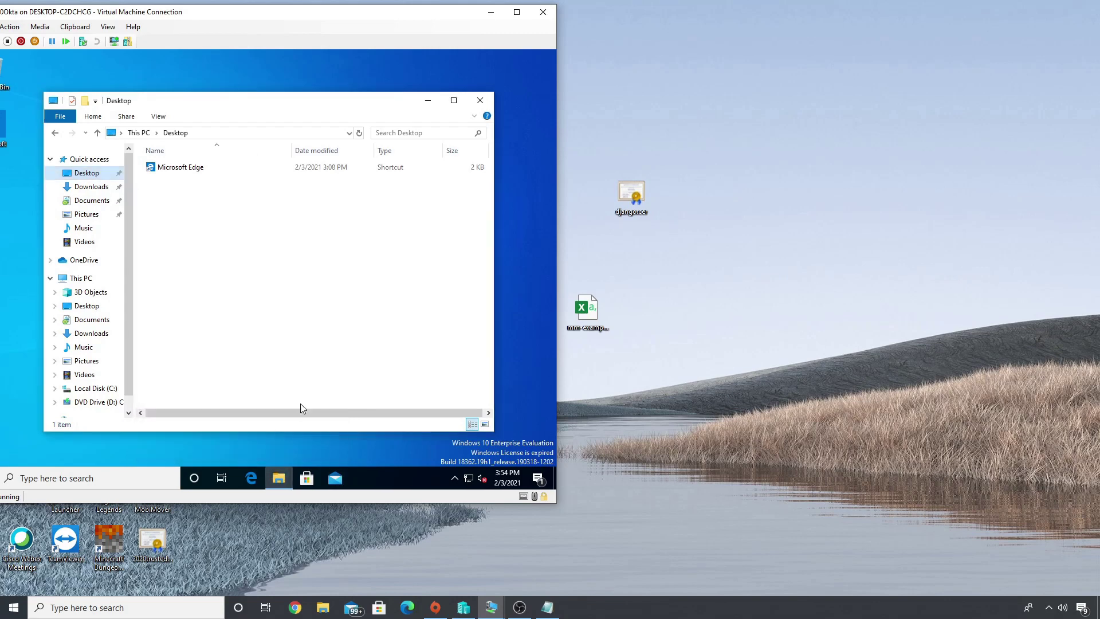
# Open file1 from Documents in Notepad to read it, then close it.
pyautogui.click(90, 201)
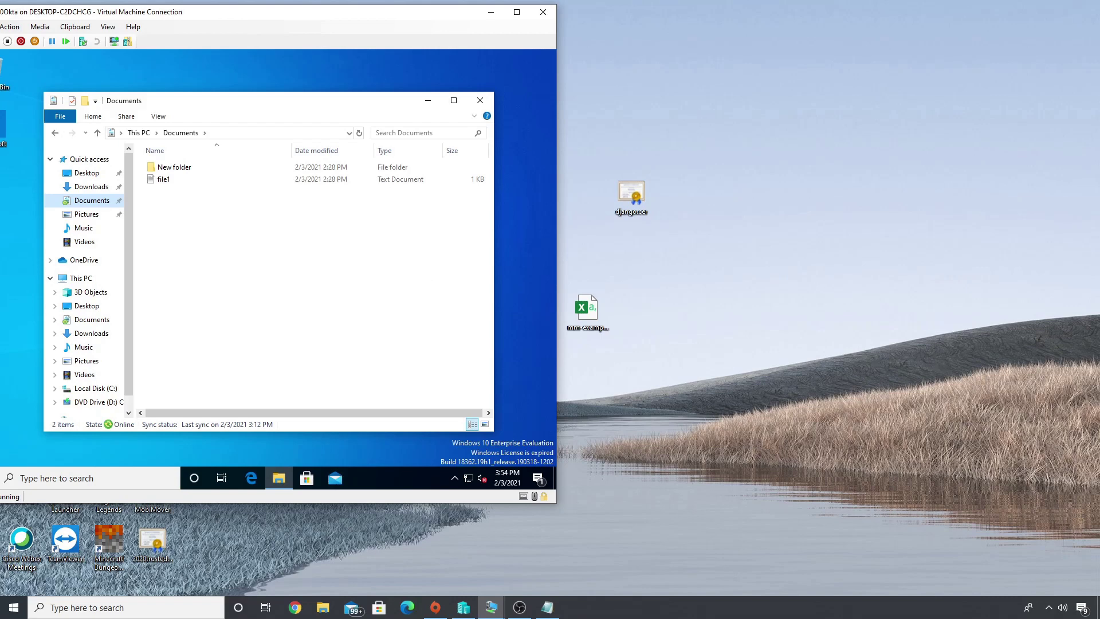
pyautogui.click(189, 178)
pyautogui.click(188, 170)
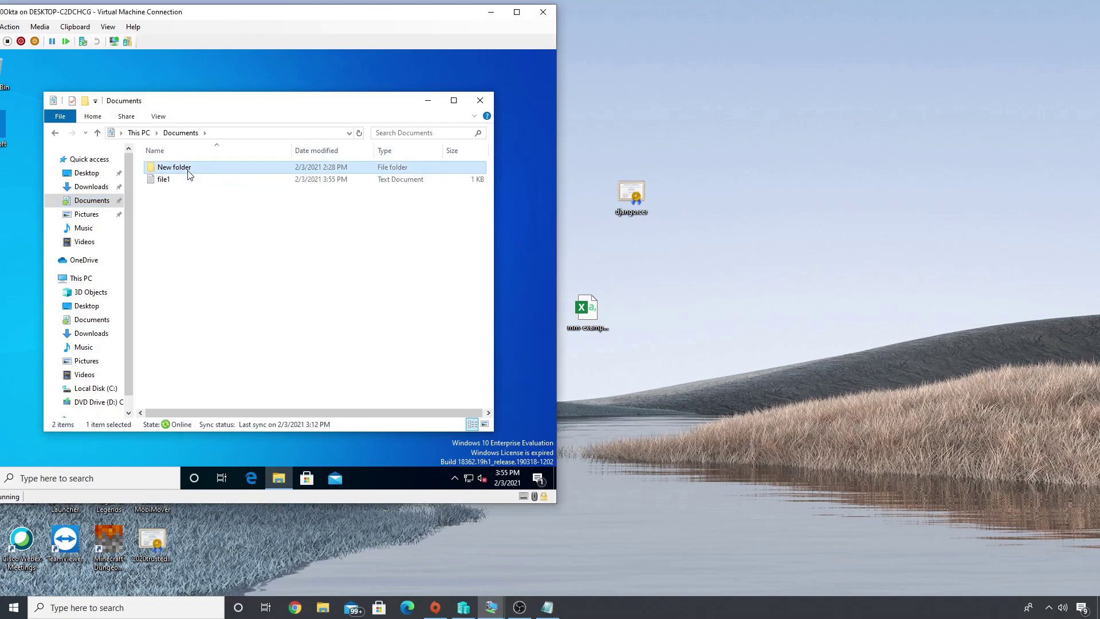
pyautogui.click(174, 185)
pyautogui.doubleClick(173, 181)
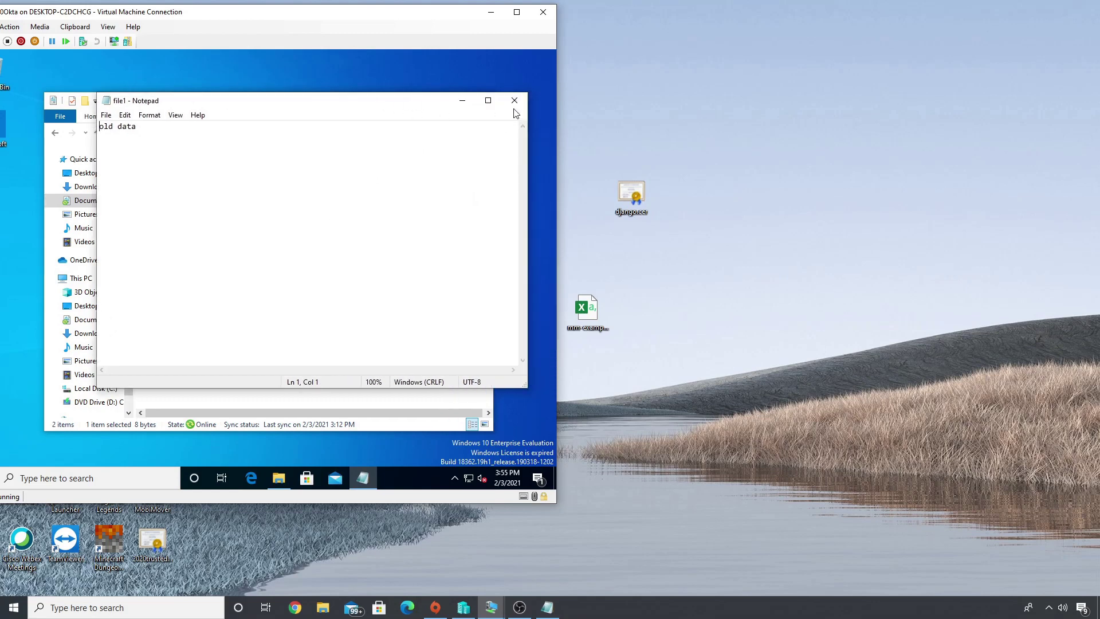
pyautogui.click(524, 101)
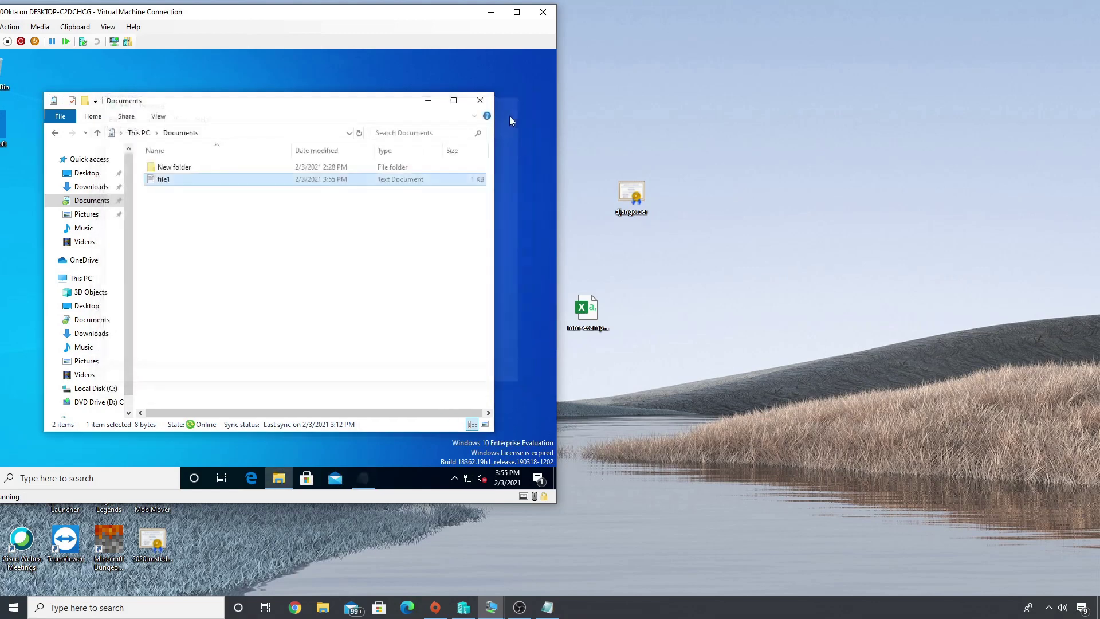
# Create a new empty text document named file2 in Documents.
pyautogui.click(176, 205)
pyautogui.rightClick(177, 205)
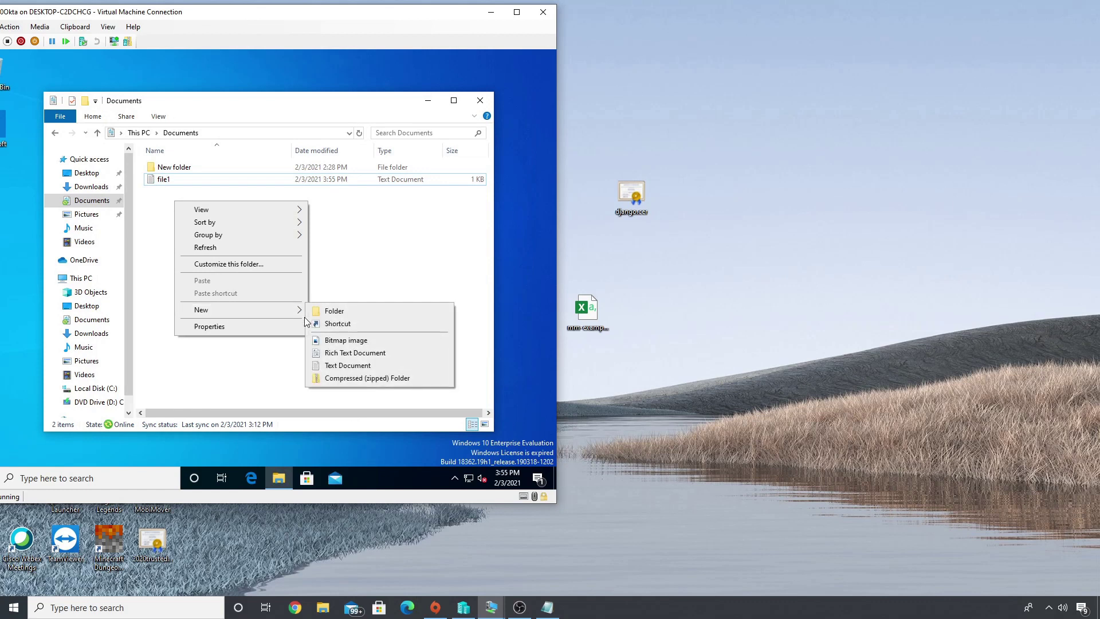
pyautogui.moveTo(298, 310)
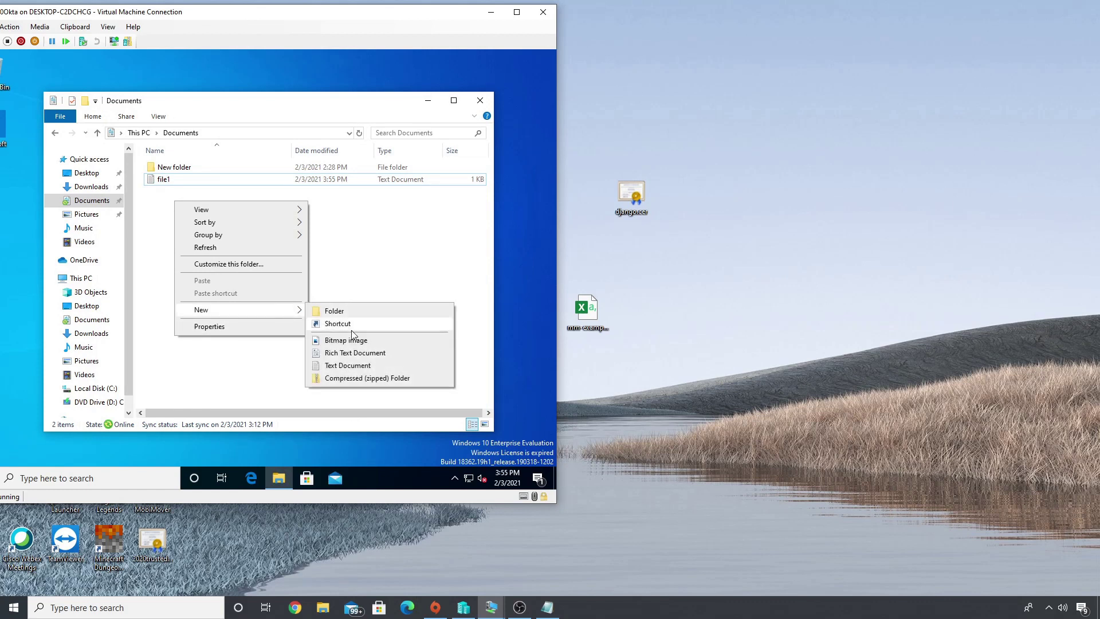
pyautogui.click(361, 365)
pyautogui.write('file2')
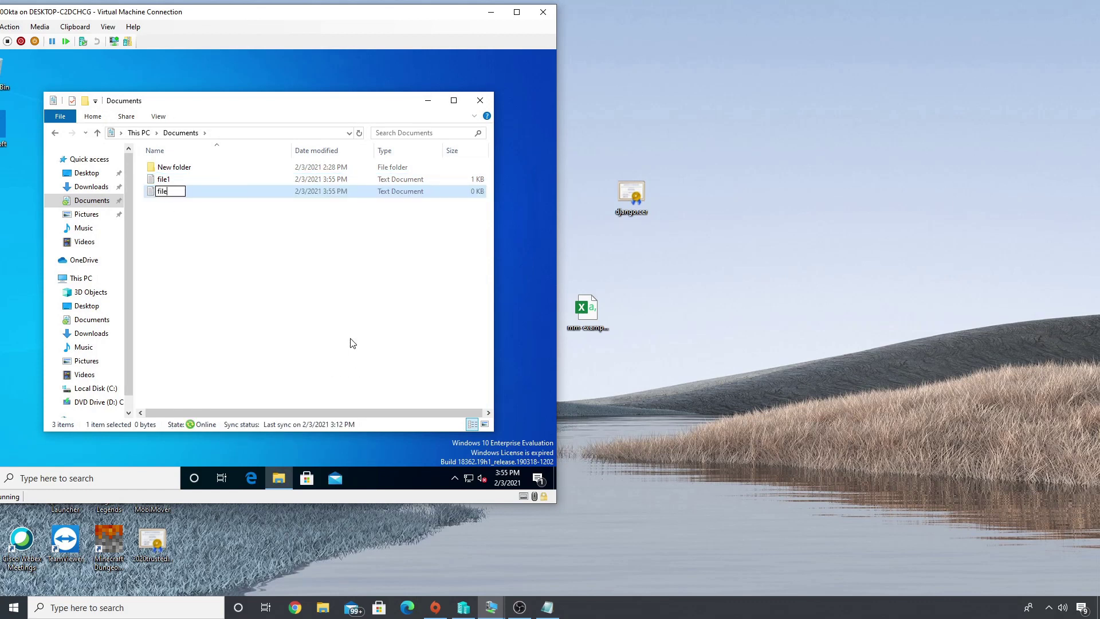
pyautogui.click(352, 343)
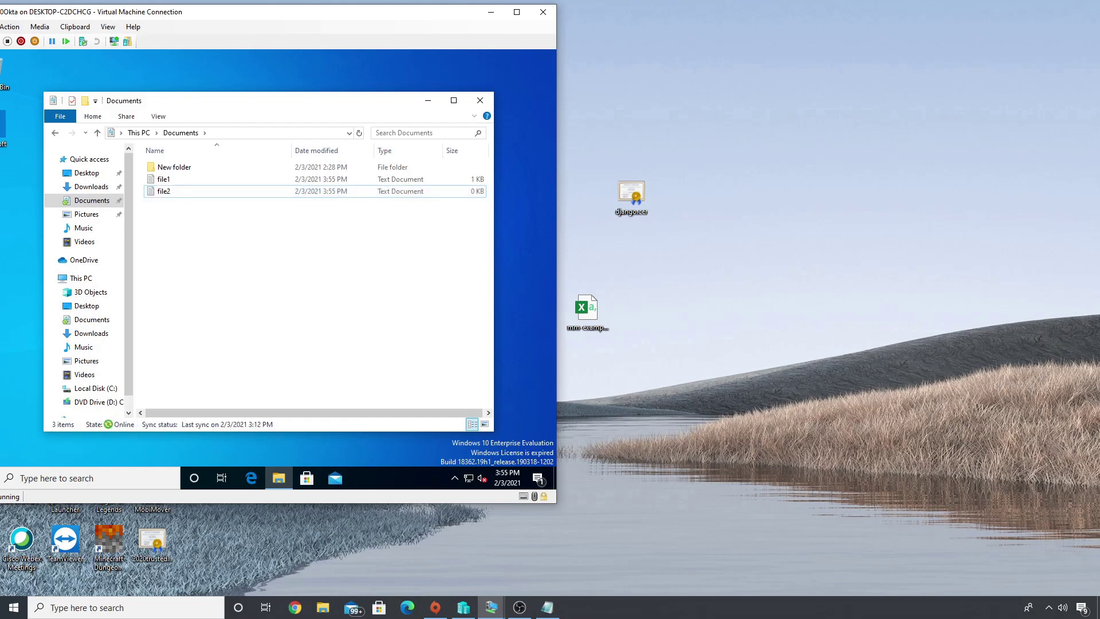
# On the server, browse RedirectShare\Home\rd1 into the redirected Documents folder.
pyautogui.hotkey('alt', 'Tab')
pyautogui.moveTo(446, 213); pyautogui.dragTo(309, 119)
pyautogui.click(417, 83)
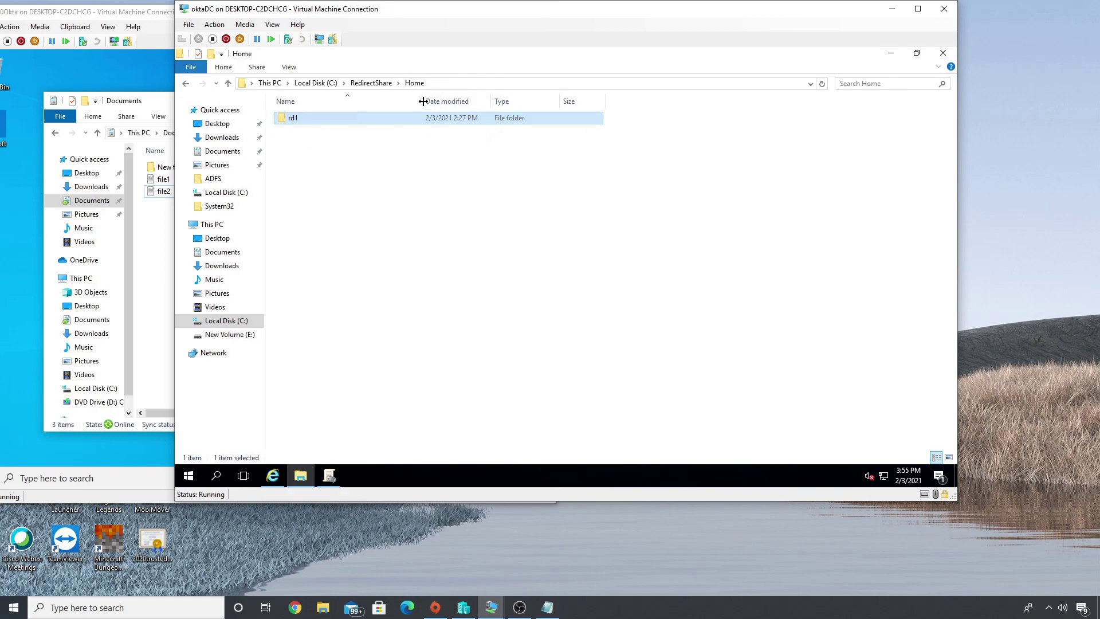
pyautogui.doubleClick(325, 117)
pyautogui.doubleClick(324, 118)
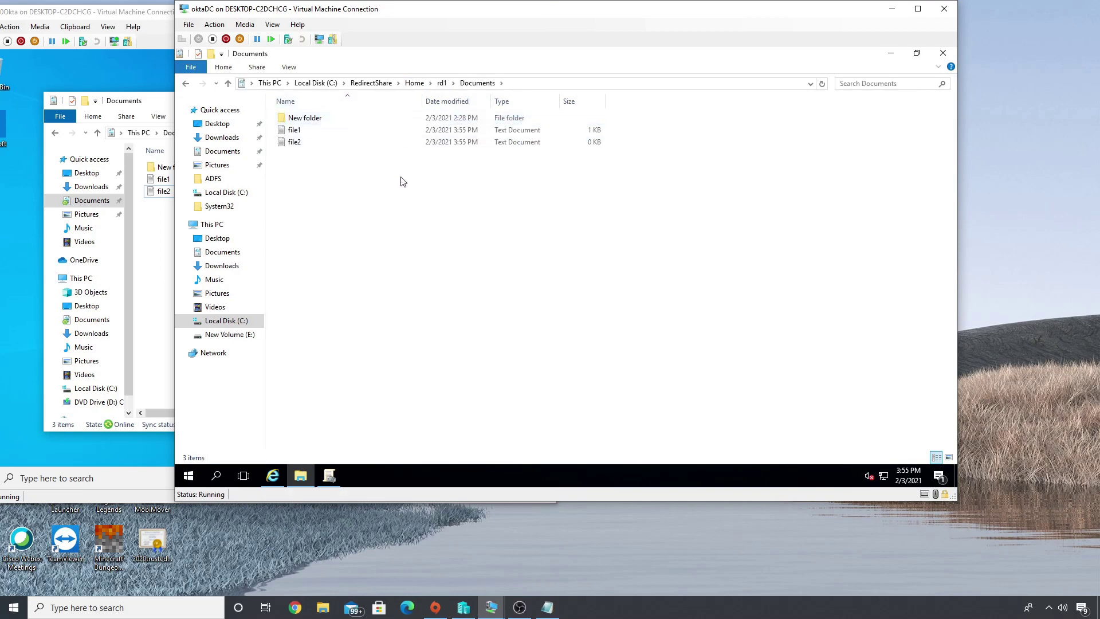
# Set the Win10Okta VM's network adapter virtual switch to Not connected and apply.
pyautogui.click(889, 16)
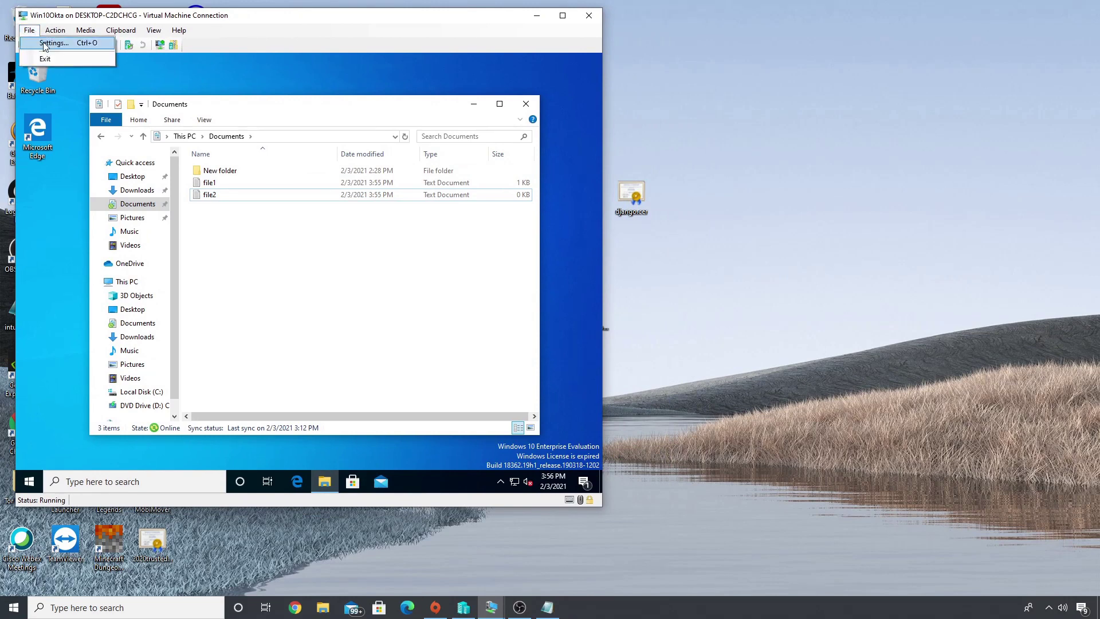
pyautogui.hotkey('ctrl', 's')
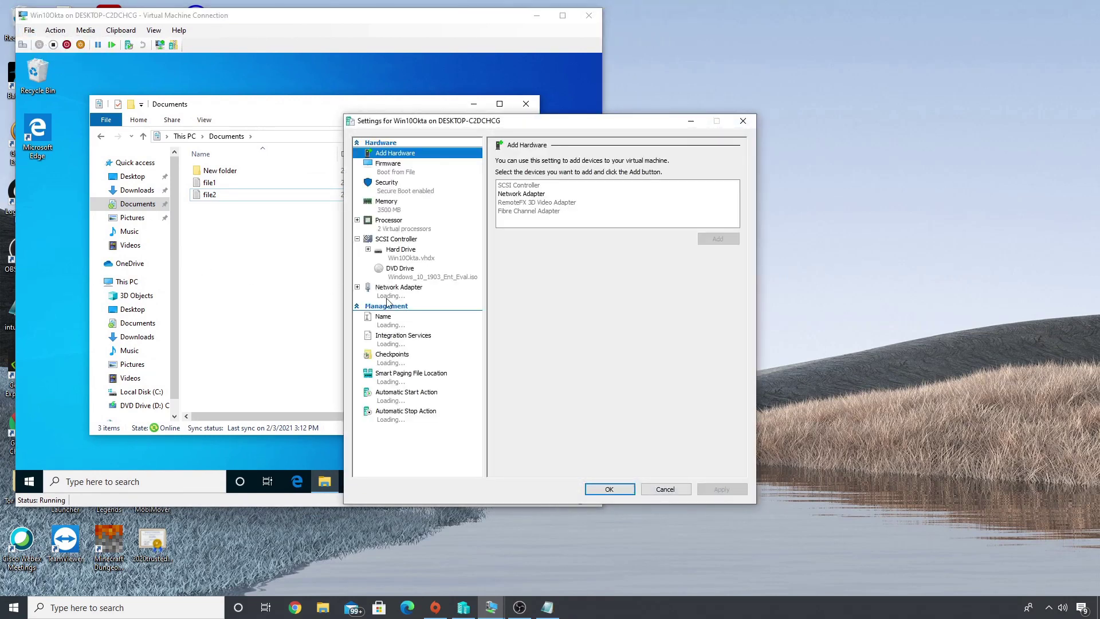
pyautogui.click(399, 289)
pyautogui.click(587, 183)
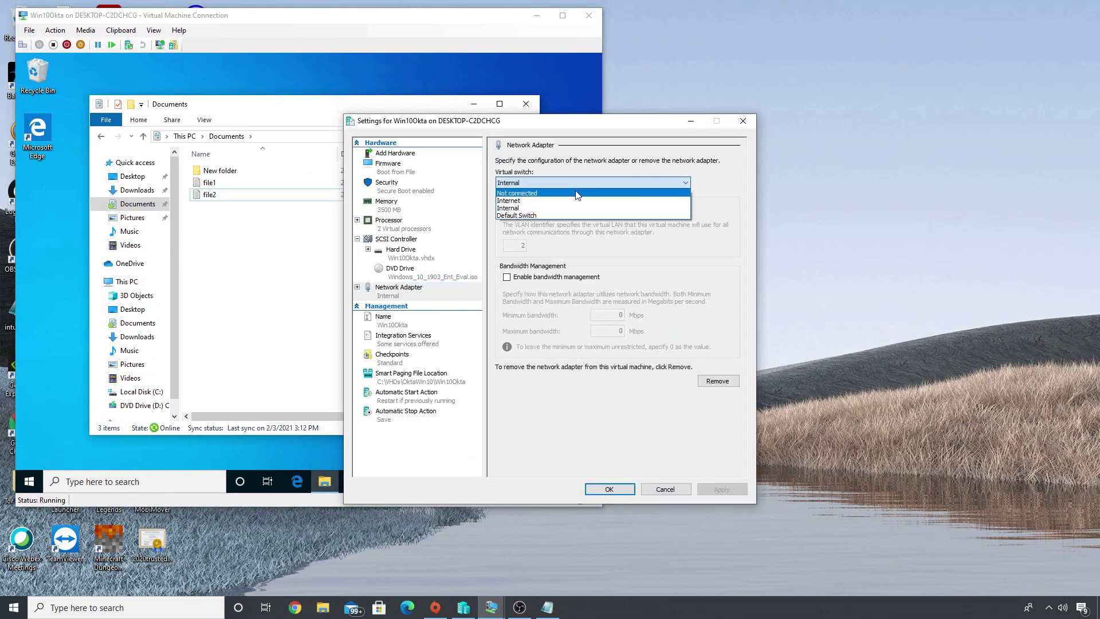
pyautogui.click(587, 191)
pyautogui.click(609, 489)
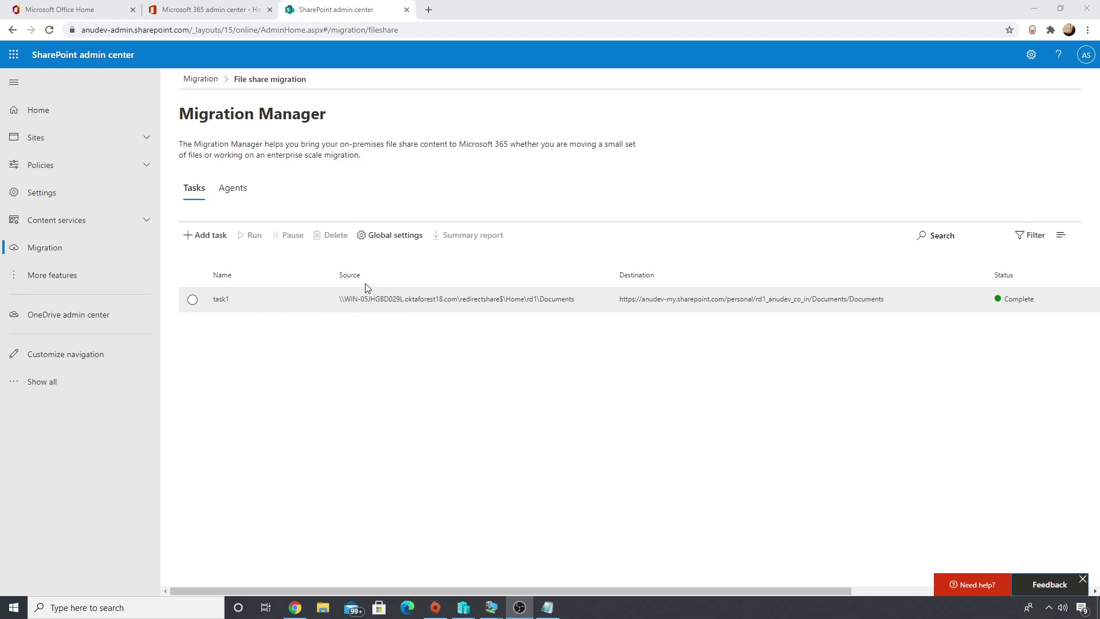
# Rerun migration task task1, glance at the Agents list, and return to Tasks.
pyautogui.click(193, 299)
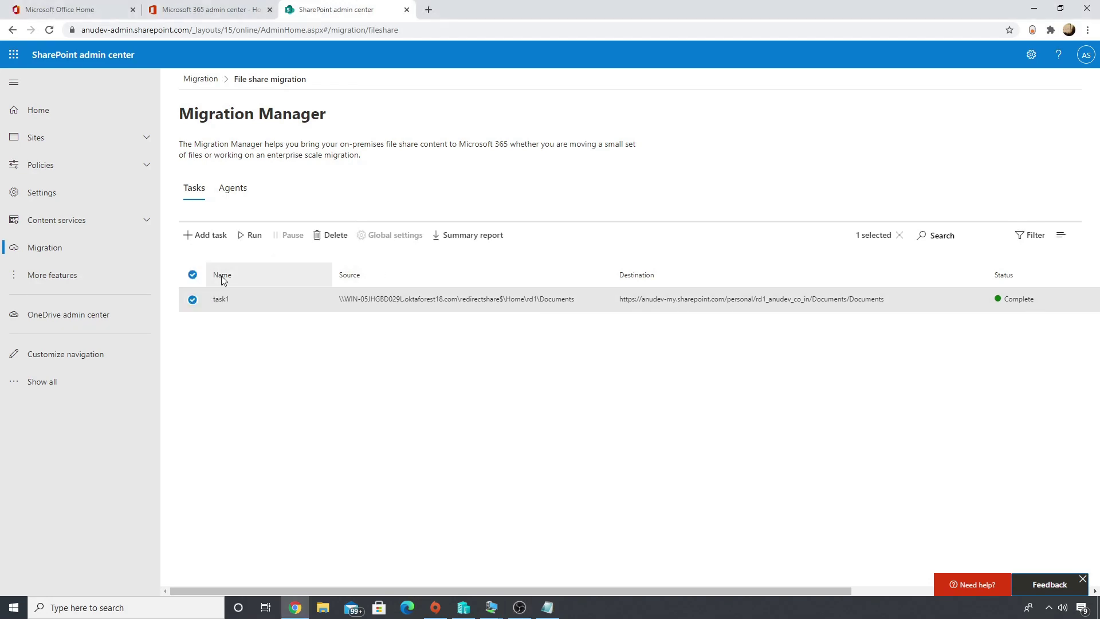
pyautogui.click(250, 235)
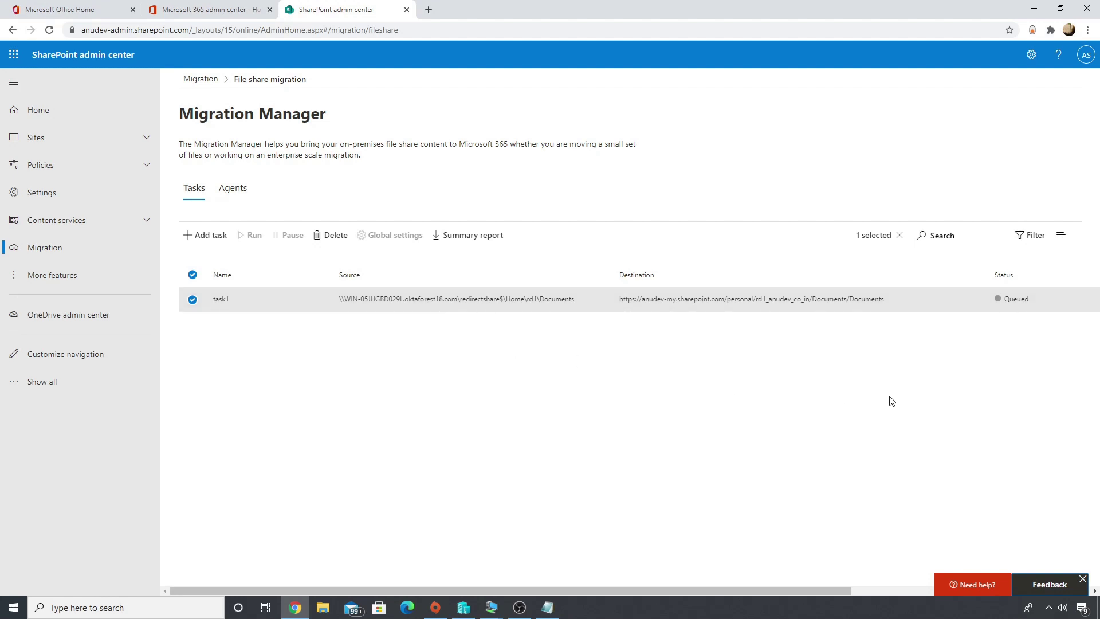
pyautogui.click(239, 196)
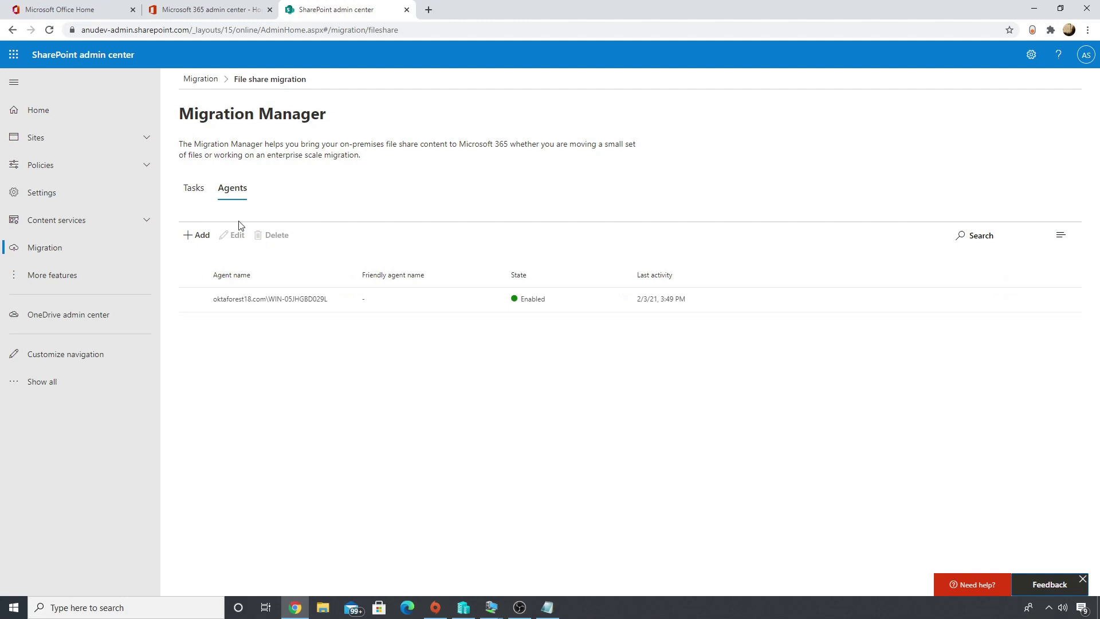
pyautogui.click(193, 188)
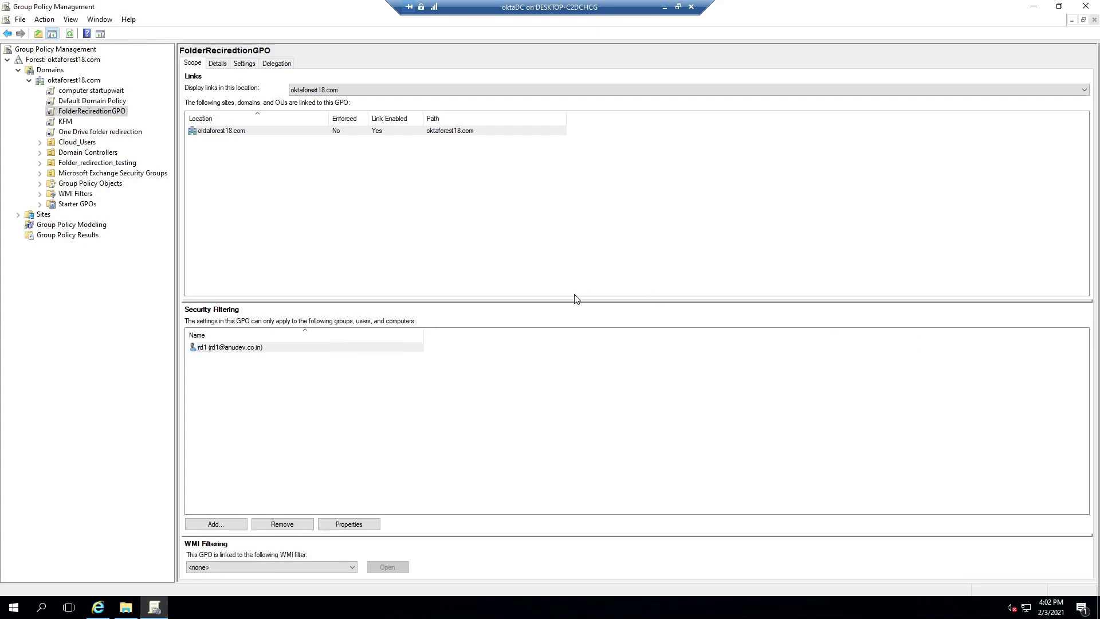
# Review FolderRecirdtionGPO's Documents folder redirection properties without changes, then close the editor.
pyautogui.rightClick(117, 112)
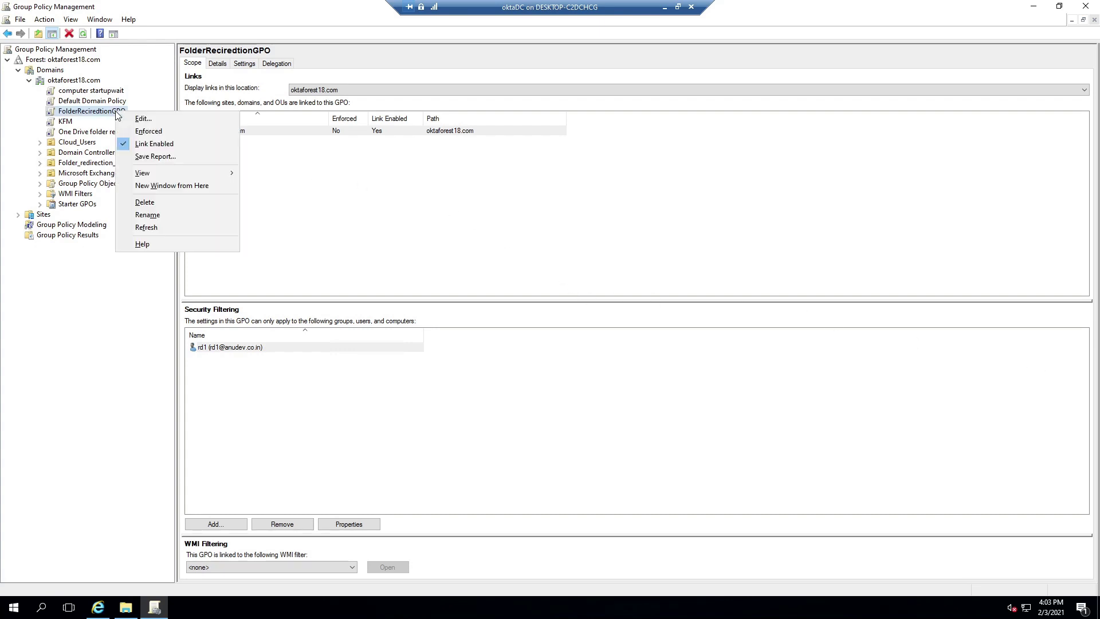
pyautogui.click(125, 119)
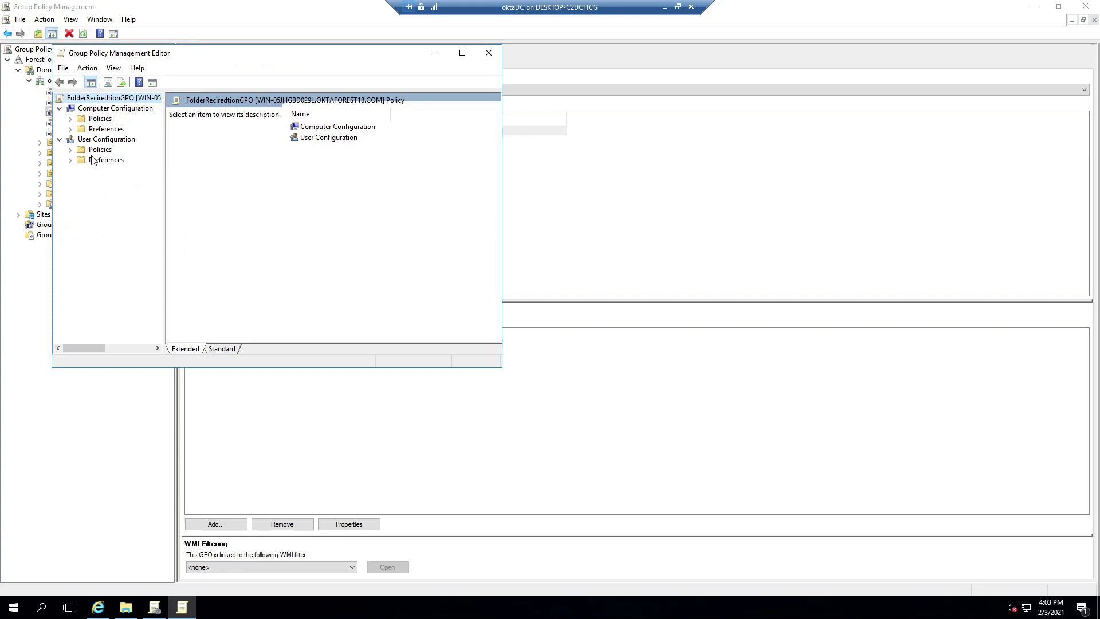
pyautogui.click(70, 150)
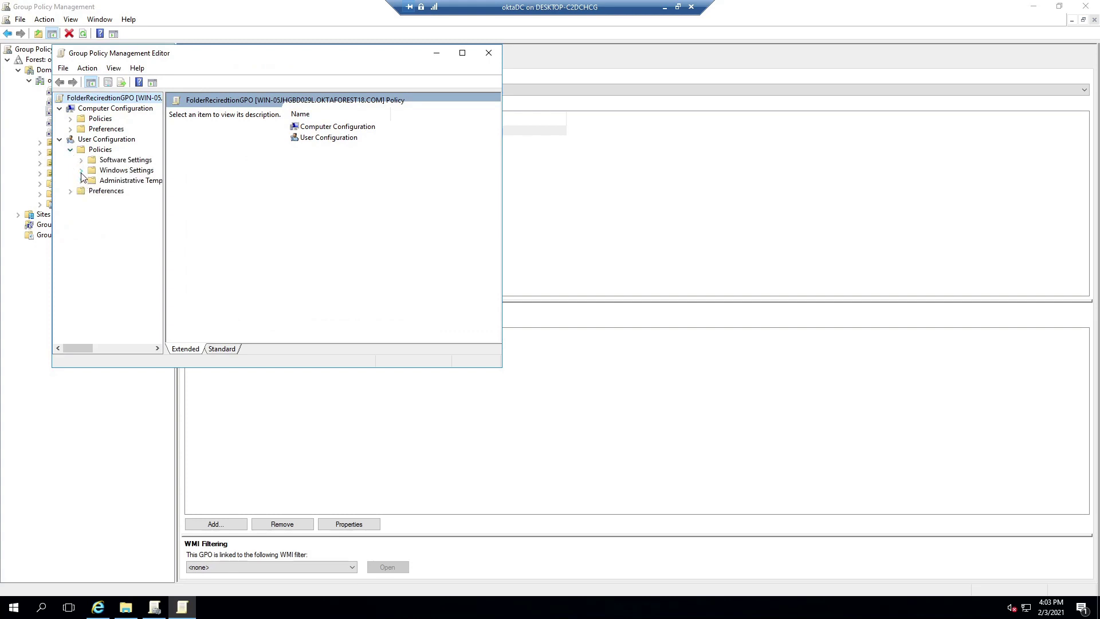
pyautogui.click(80, 171)
pyautogui.click(92, 201)
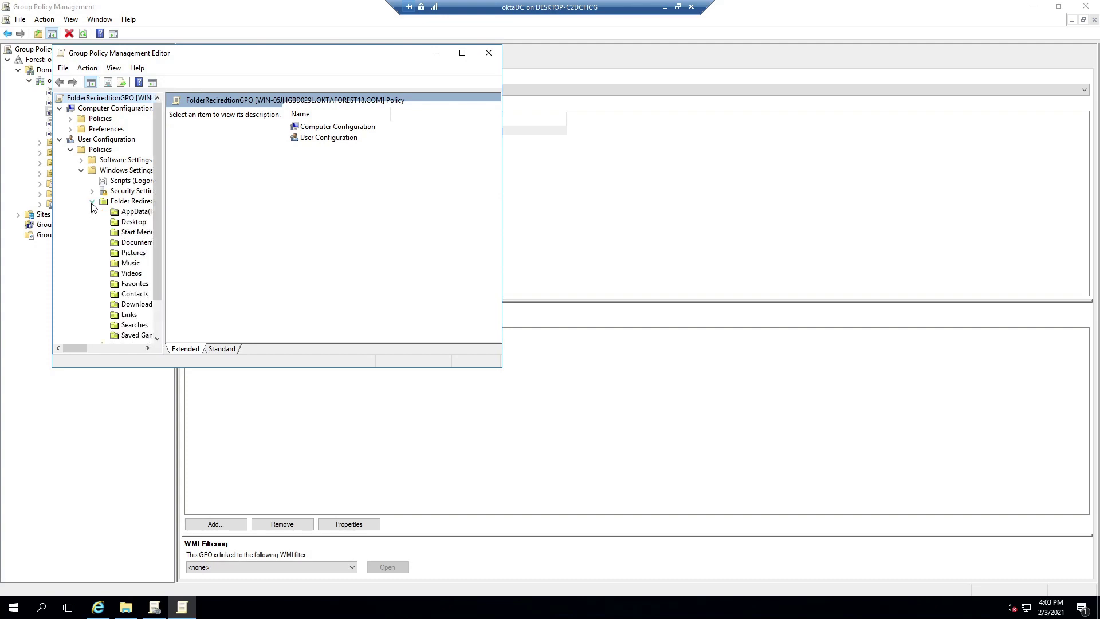
pyautogui.click(153, 242)
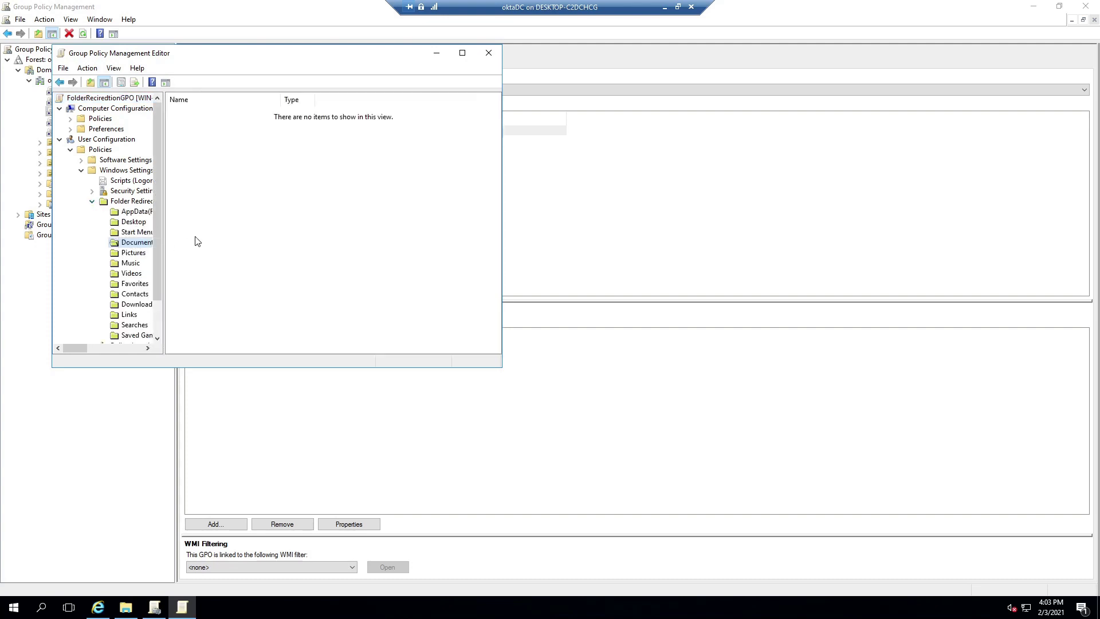
pyautogui.rightClick(152, 242)
pyautogui.click(182, 283)
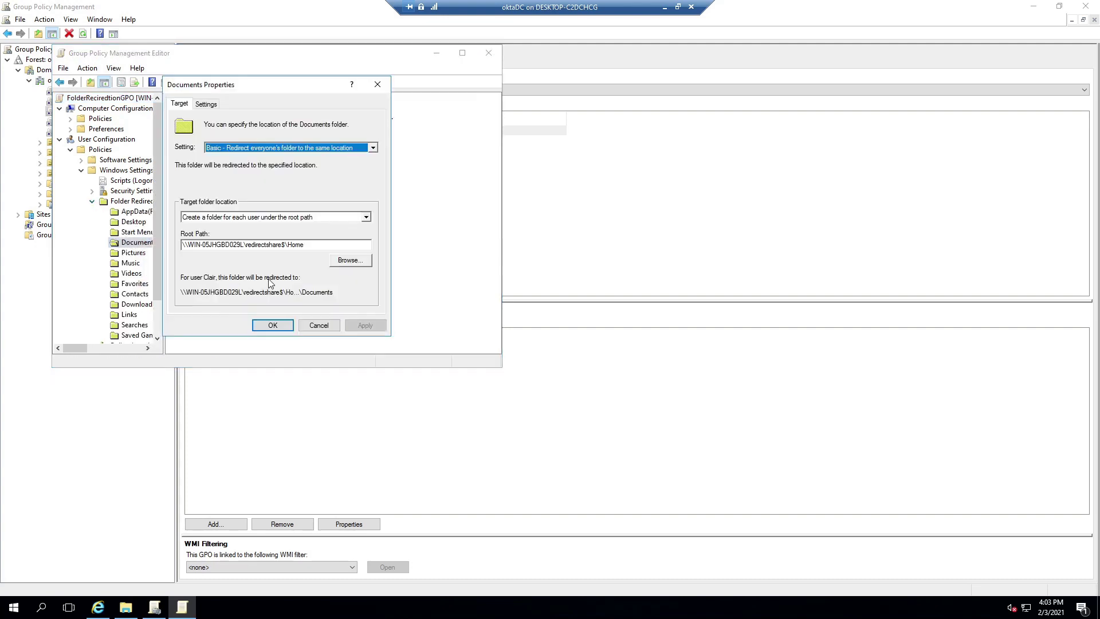
pyautogui.click(207, 105)
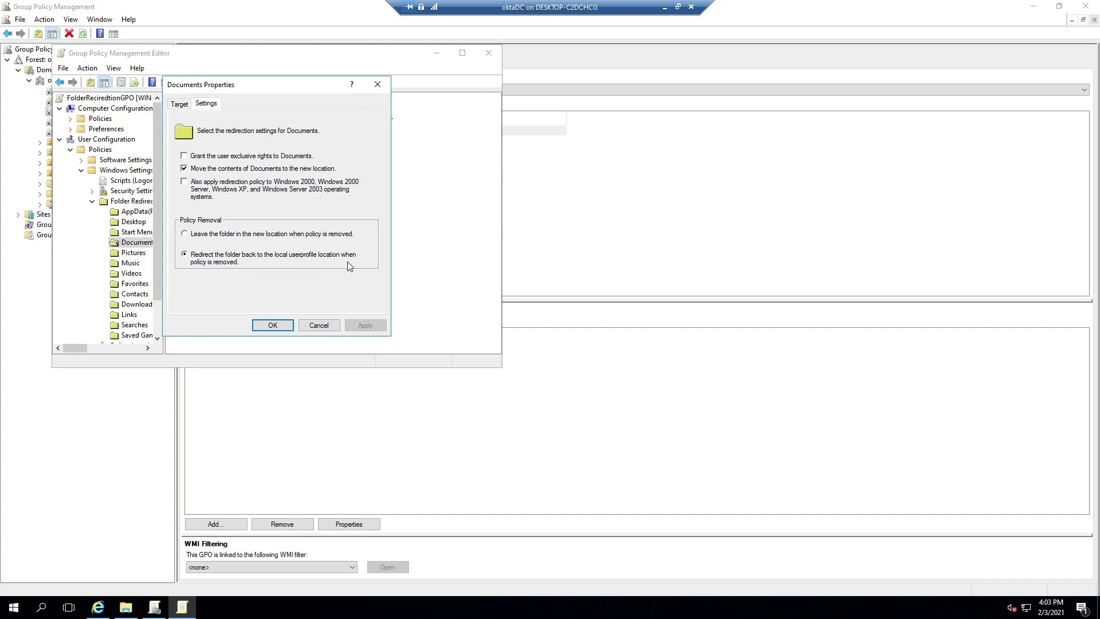
pyautogui.click(317, 322)
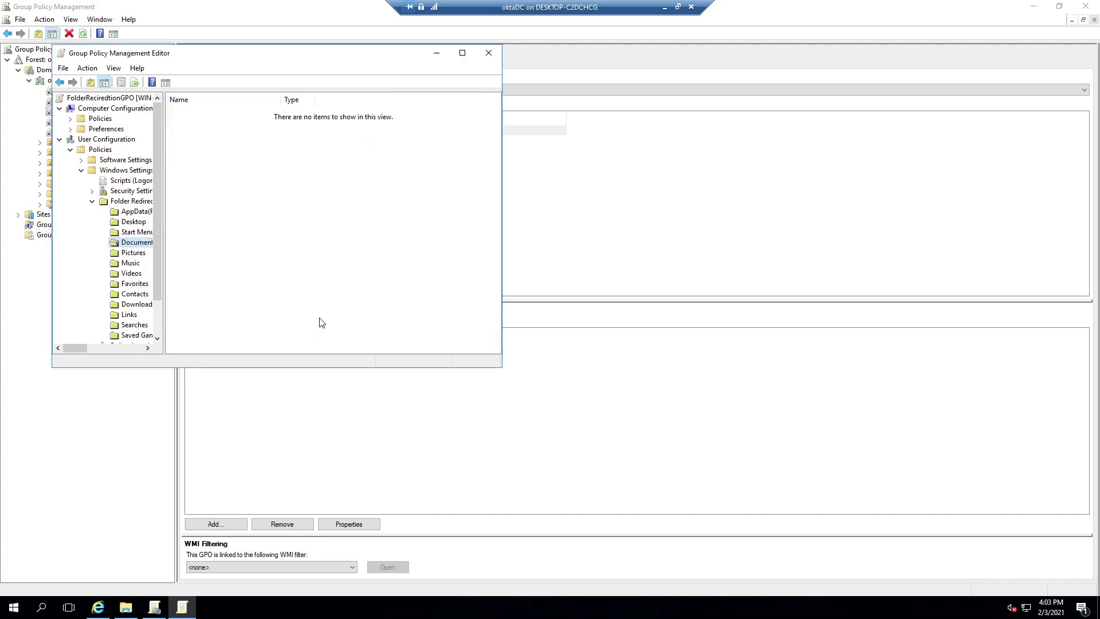
pyautogui.click(489, 53)
# Select the KFM policy, dismiss the linked-GPO warning, and bring up its actions.
pyautogui.click(231, 347)
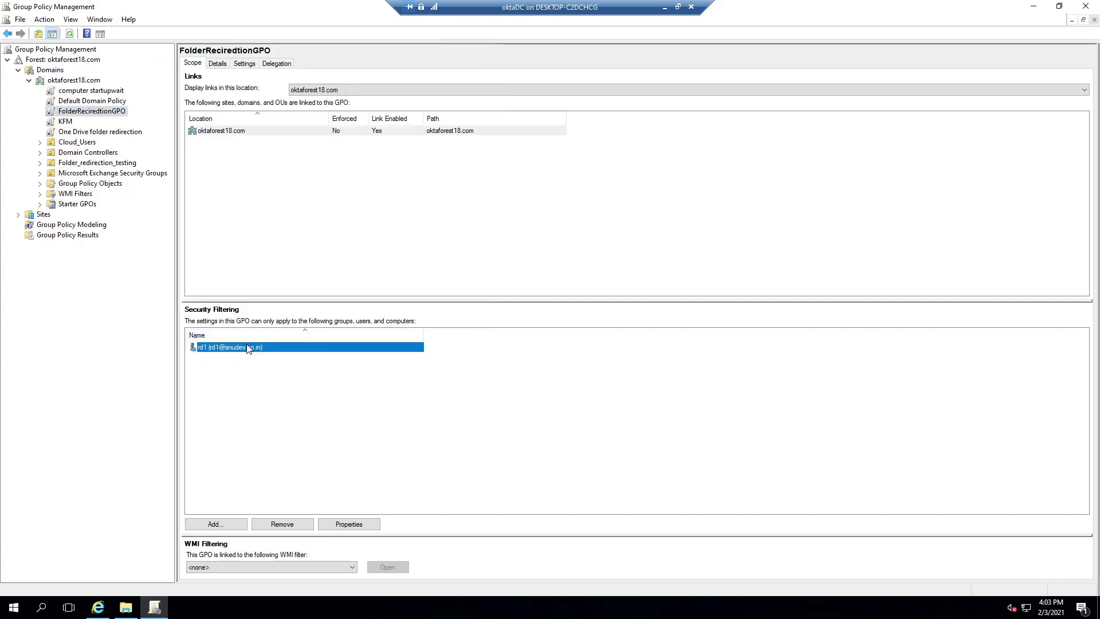
pyautogui.click(68, 122)
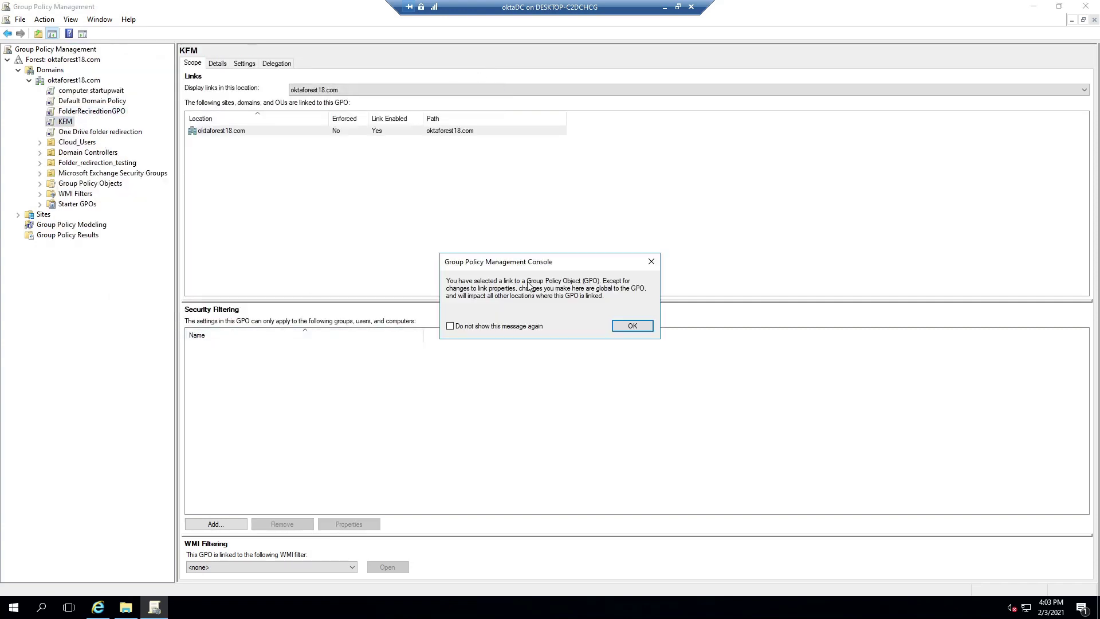
pyautogui.click(629, 326)
pyautogui.rightClick(65, 122)
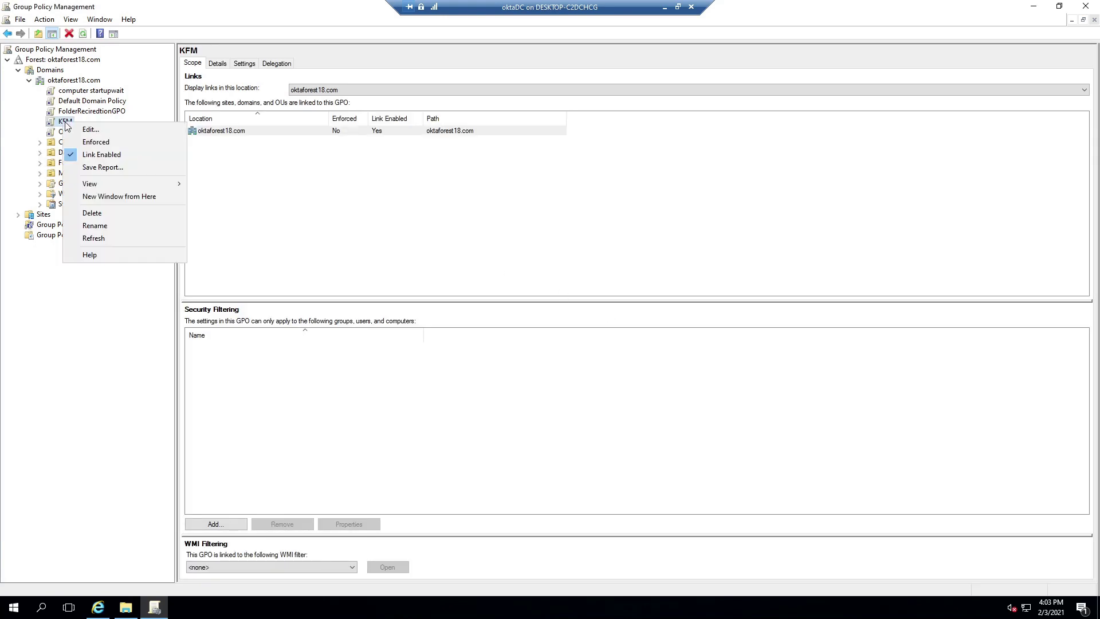
# Edit KFM and show its Computer Configuration Administrative Templates OneDrive settings, maximized.
pyautogui.click(72, 130)
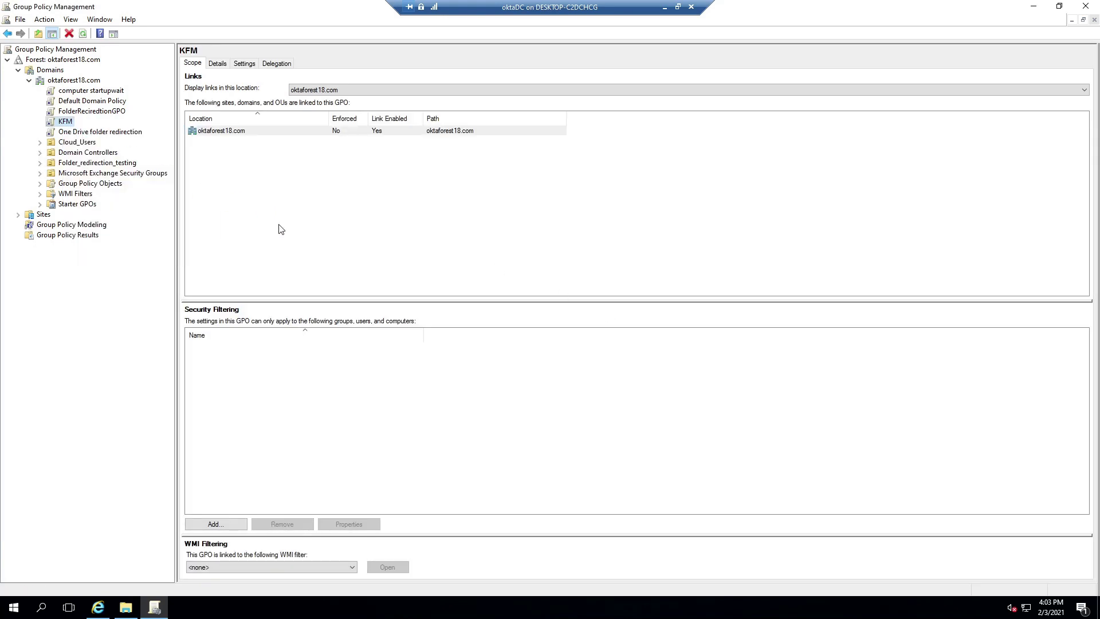
pyautogui.moveTo(219, 67); pyautogui.dragTo(497, 131)
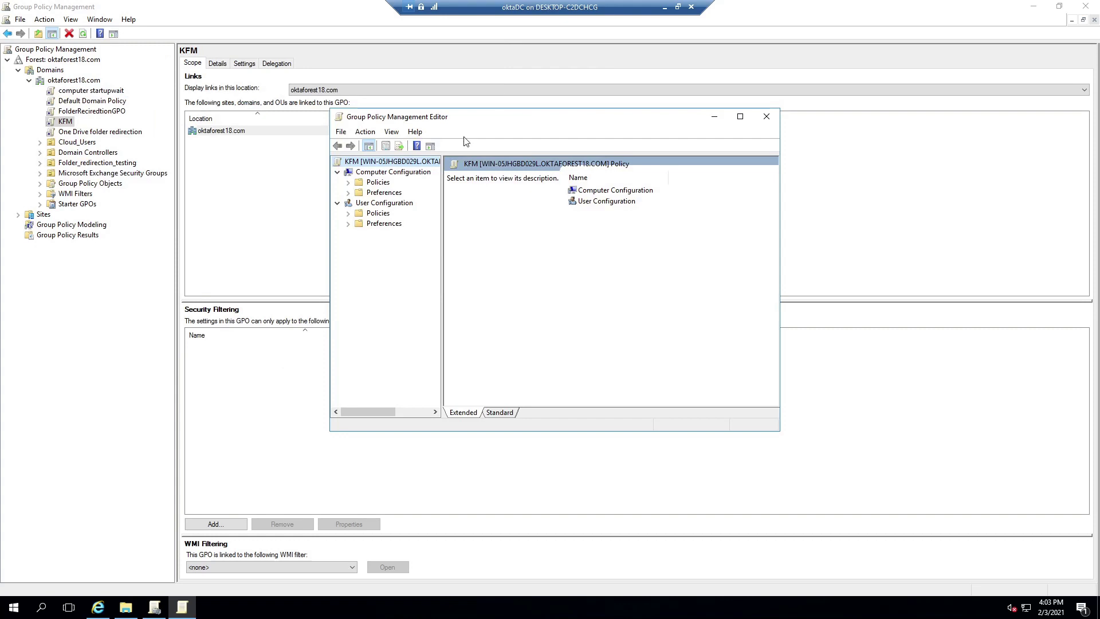
pyautogui.click(348, 182)
pyautogui.click(359, 213)
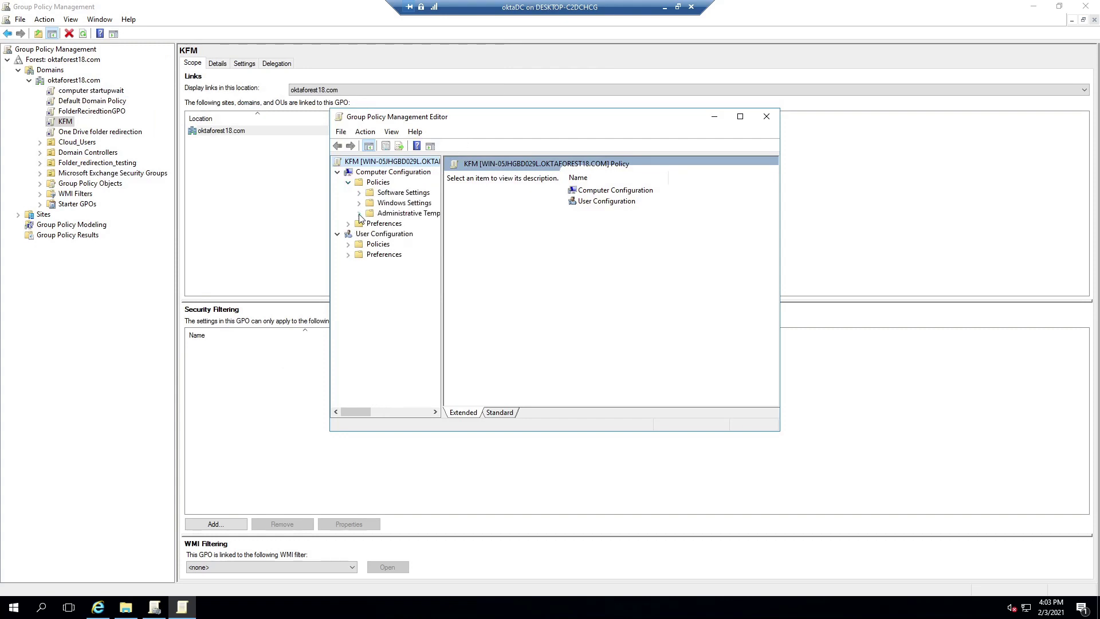
pyautogui.click(403, 245)
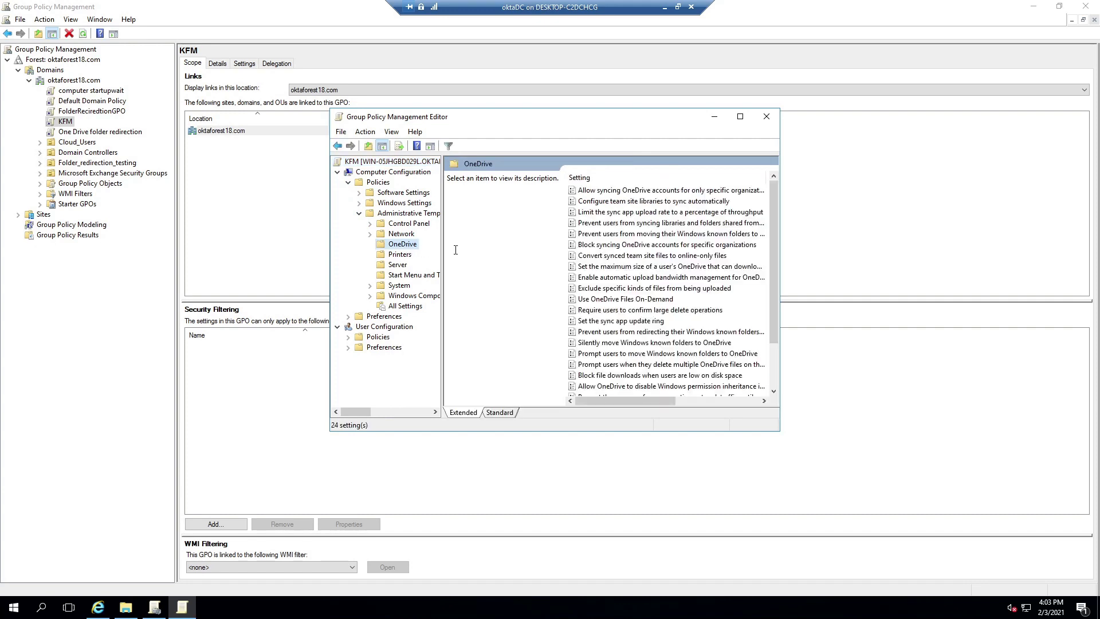
pyautogui.click(740, 117)
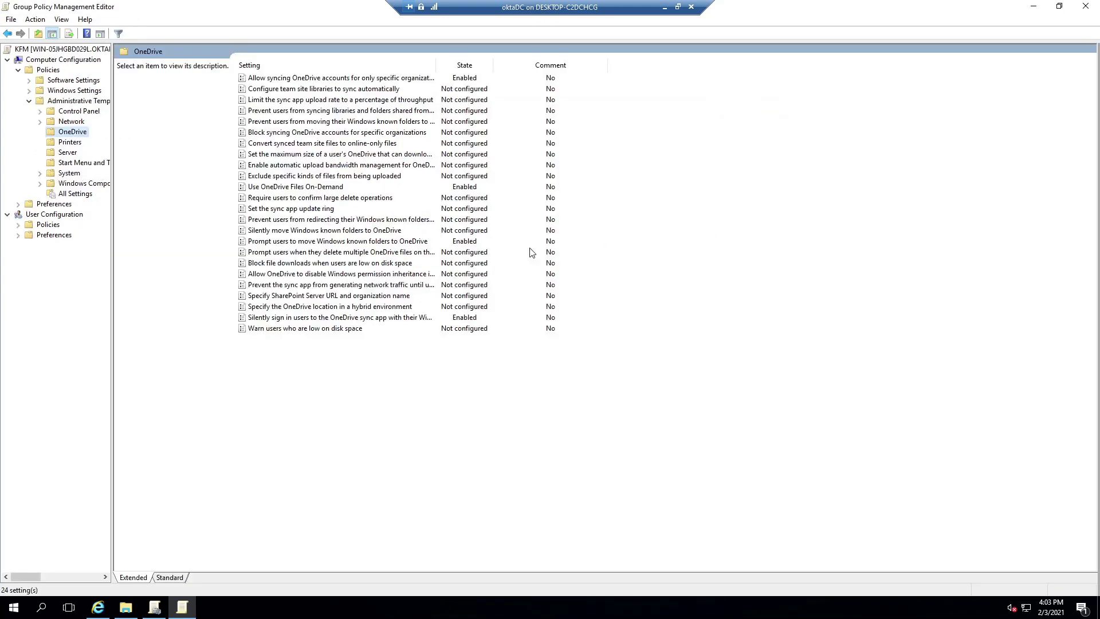
# Check the sync-only-specific-organizations setting's allowed tenant ID list, closing without changes.
pyautogui.doubleClick(349, 78)
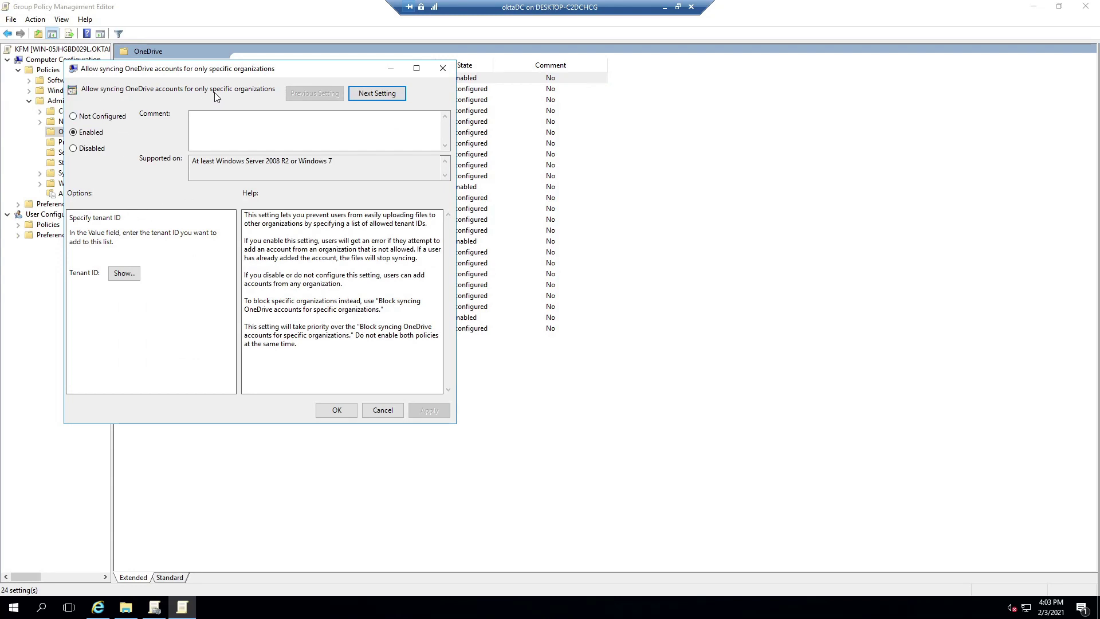
pyautogui.click(124, 274)
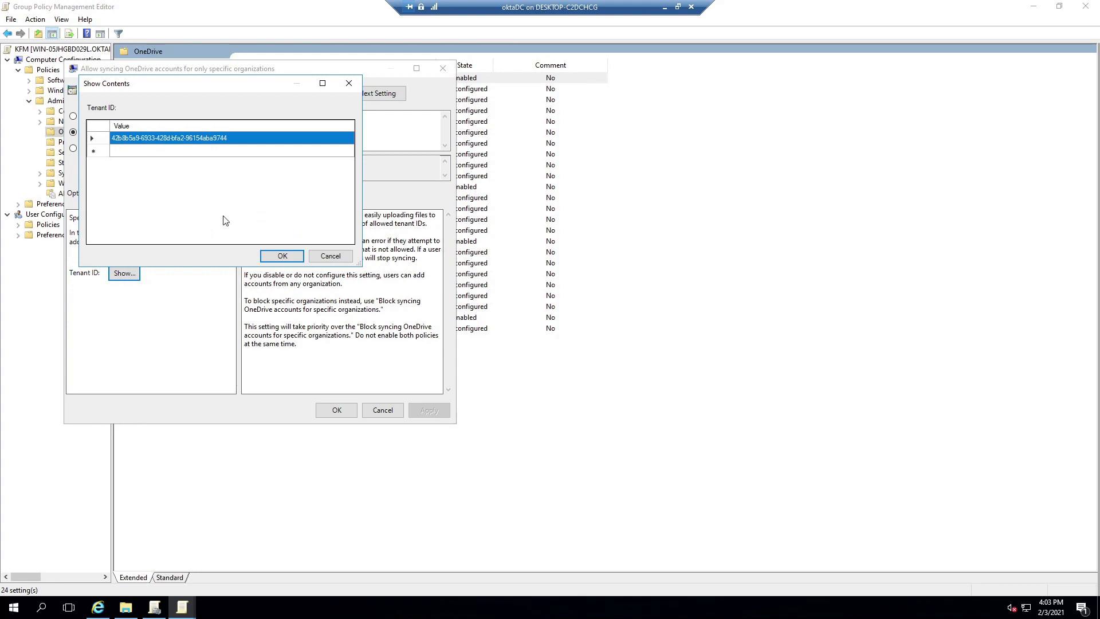
pyautogui.click(315, 256)
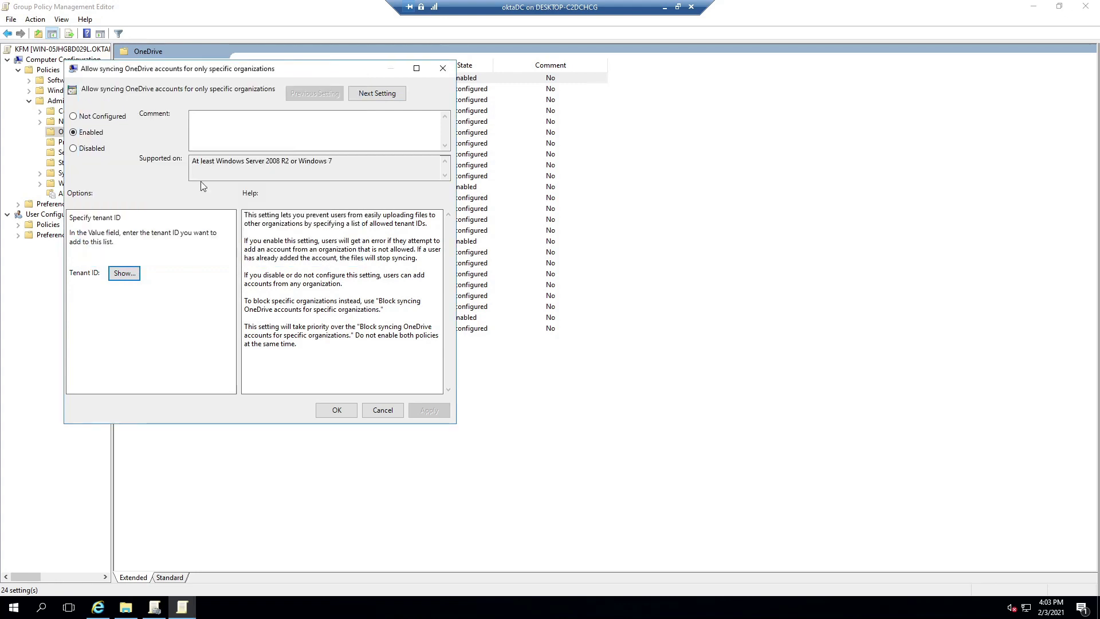
pyautogui.click(125, 273)
pyautogui.click(337, 272)
pyautogui.click(443, 69)
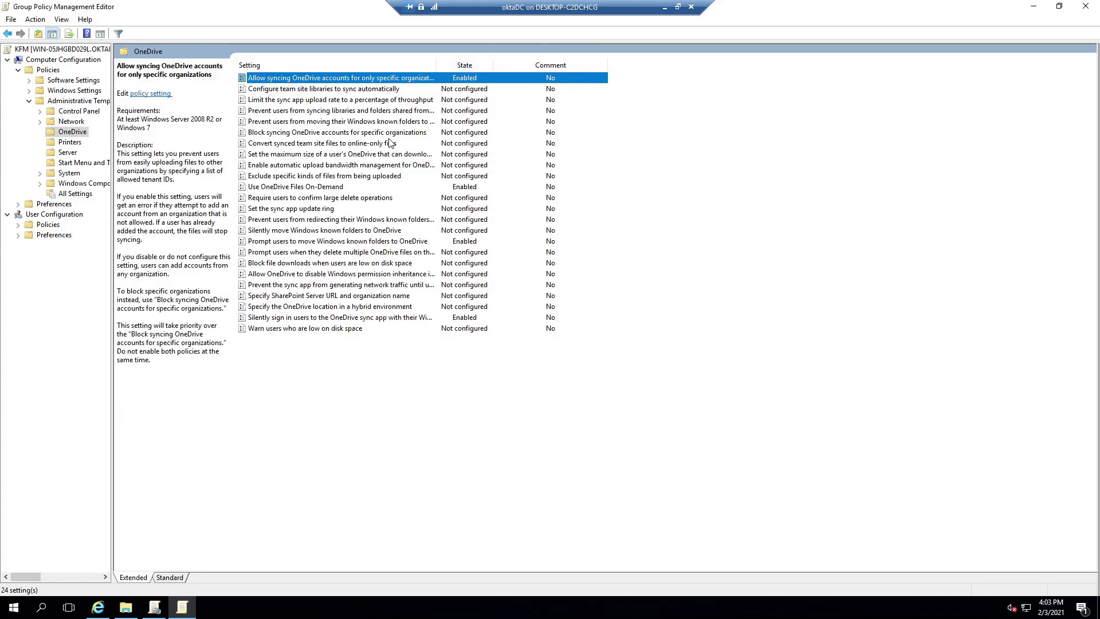
# Review the Files On-Demand, known-folder move prompt and silent sign-in settings, cancelling each unchanged.
pyautogui.doubleClick(327, 188)
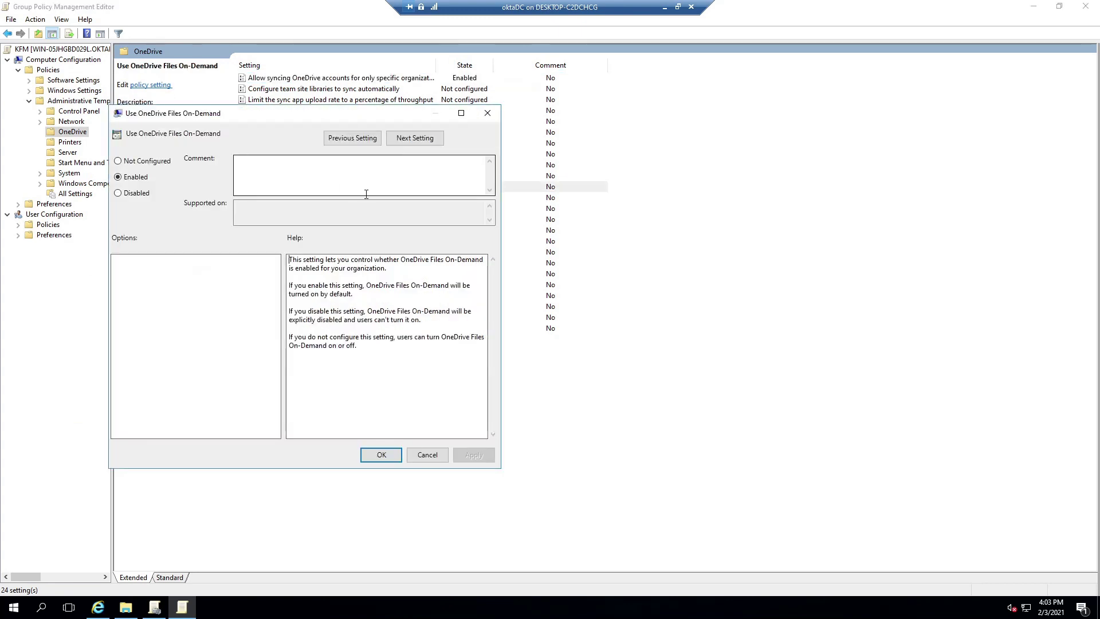
pyautogui.click(427, 455)
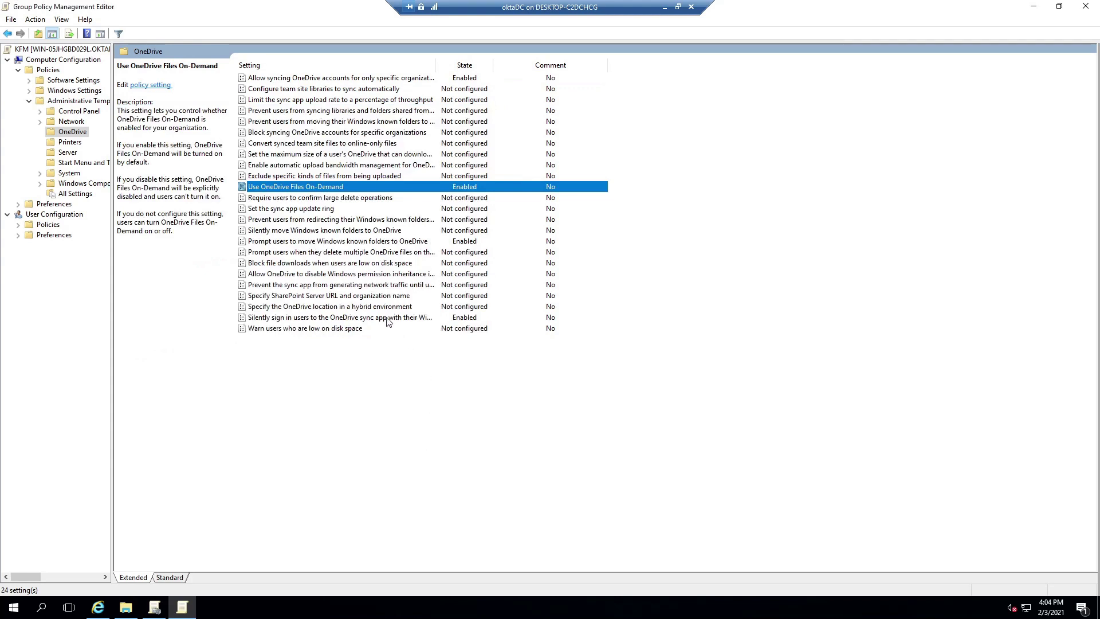
pyautogui.doubleClick(308, 241)
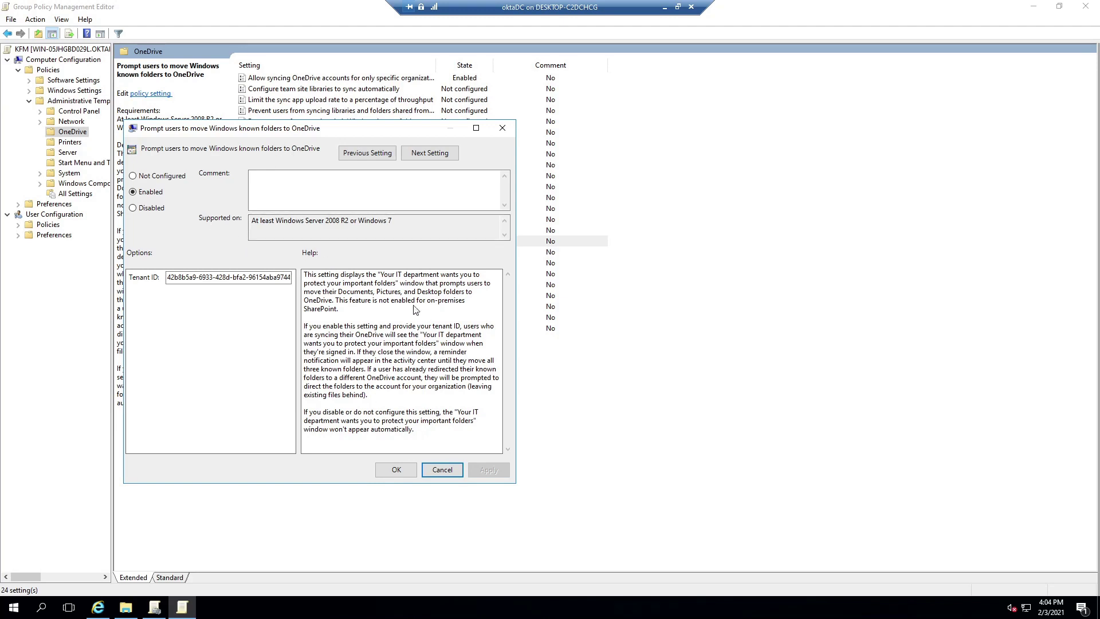
pyautogui.click(442, 470)
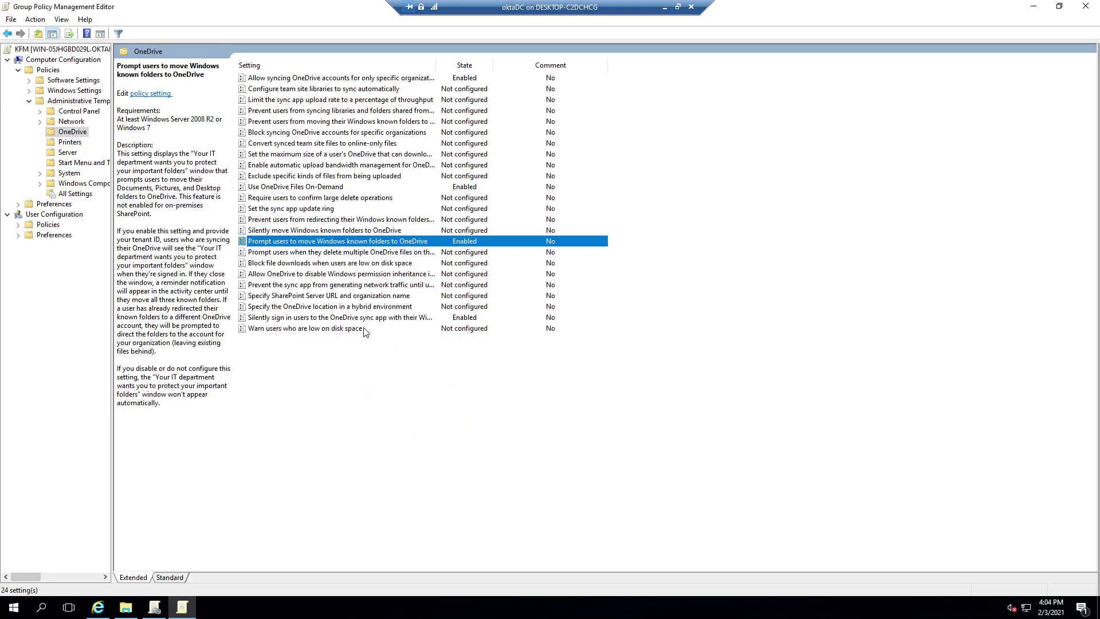
pyautogui.doubleClick(333, 318)
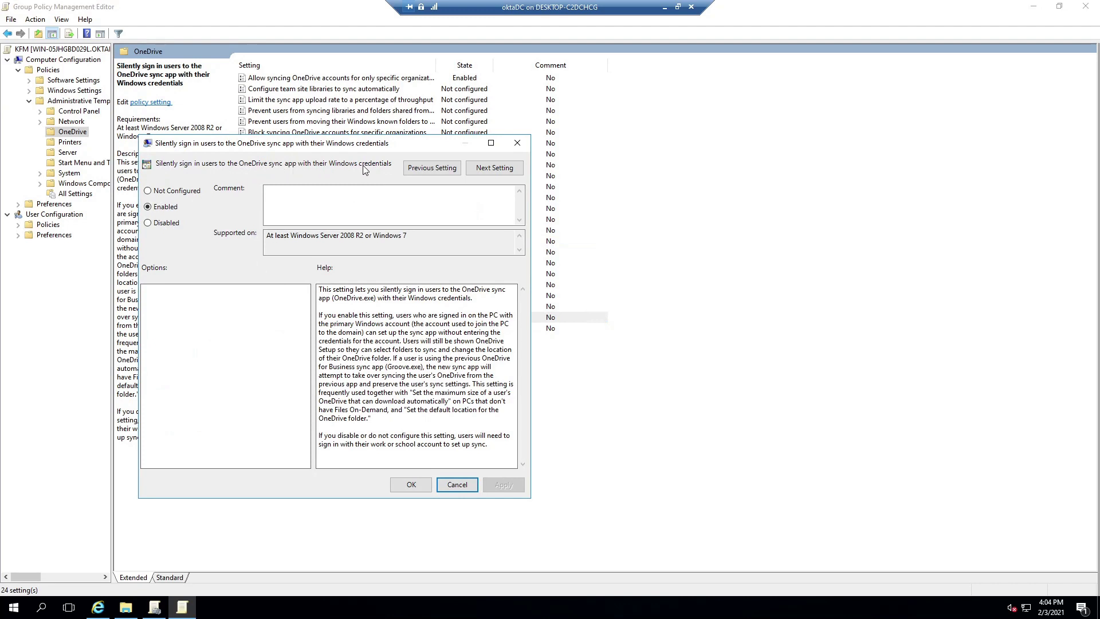
pyautogui.click(457, 484)
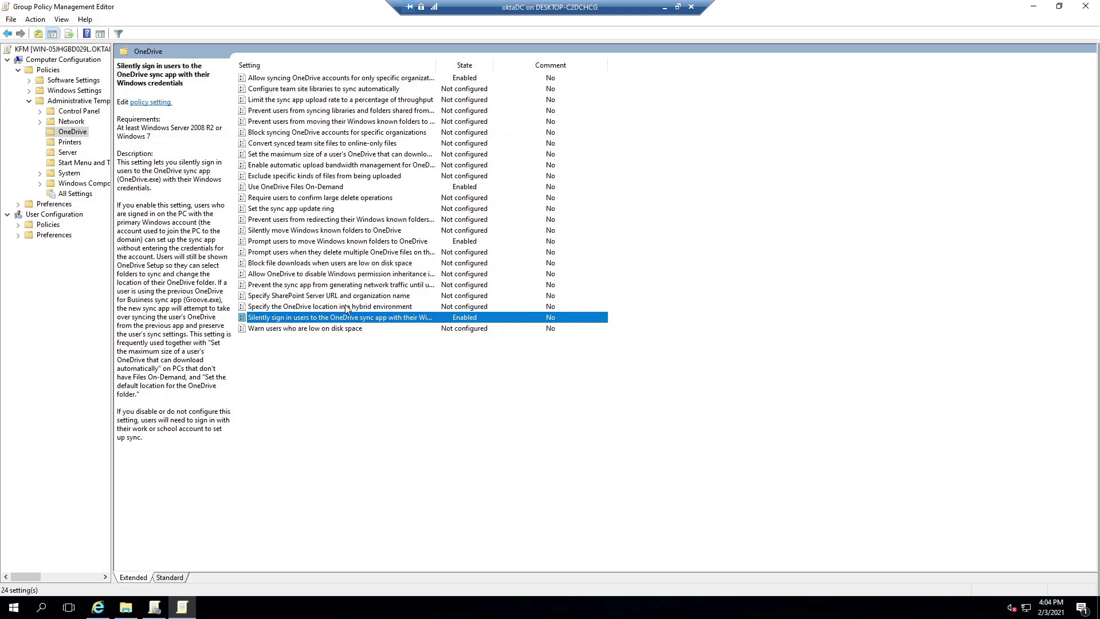
pyautogui.click(1083, 6)
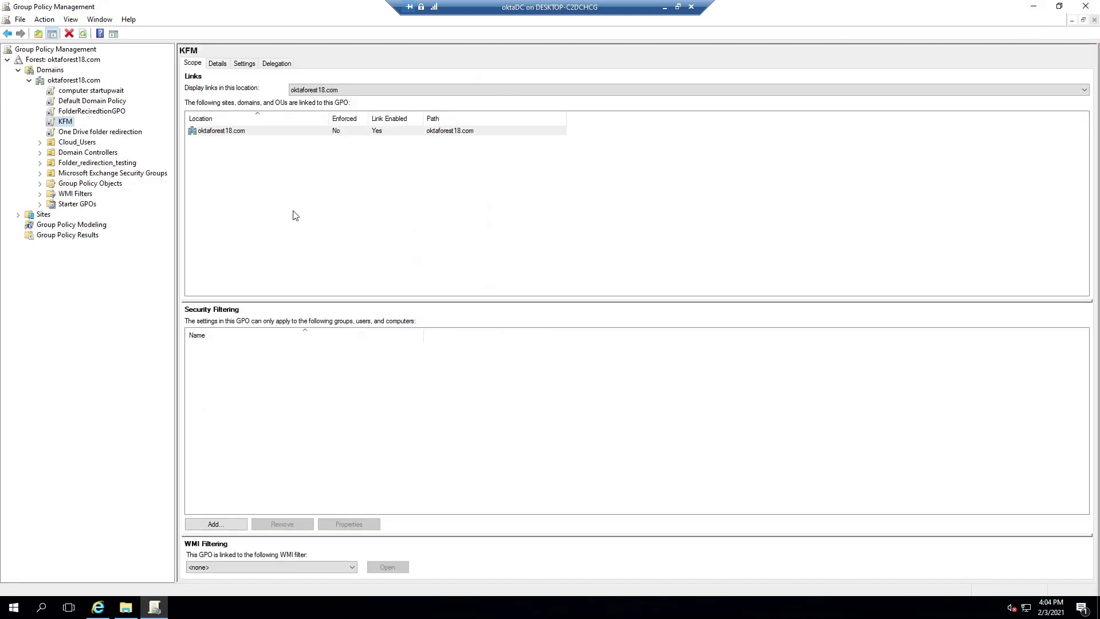
pyautogui.click(95, 112)
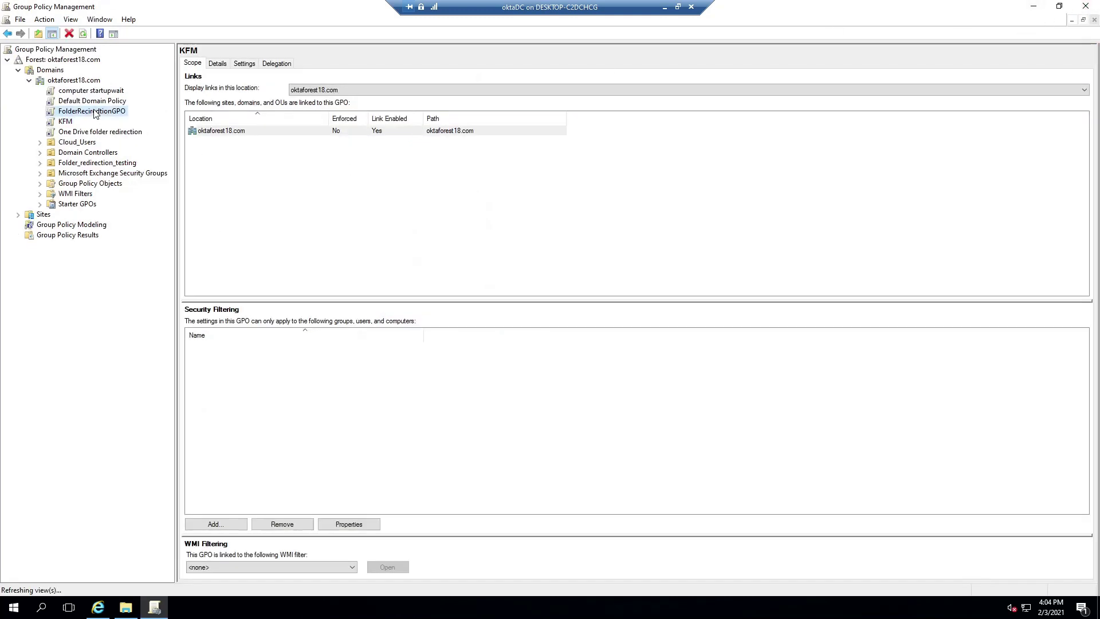
pyautogui.click(633, 324)
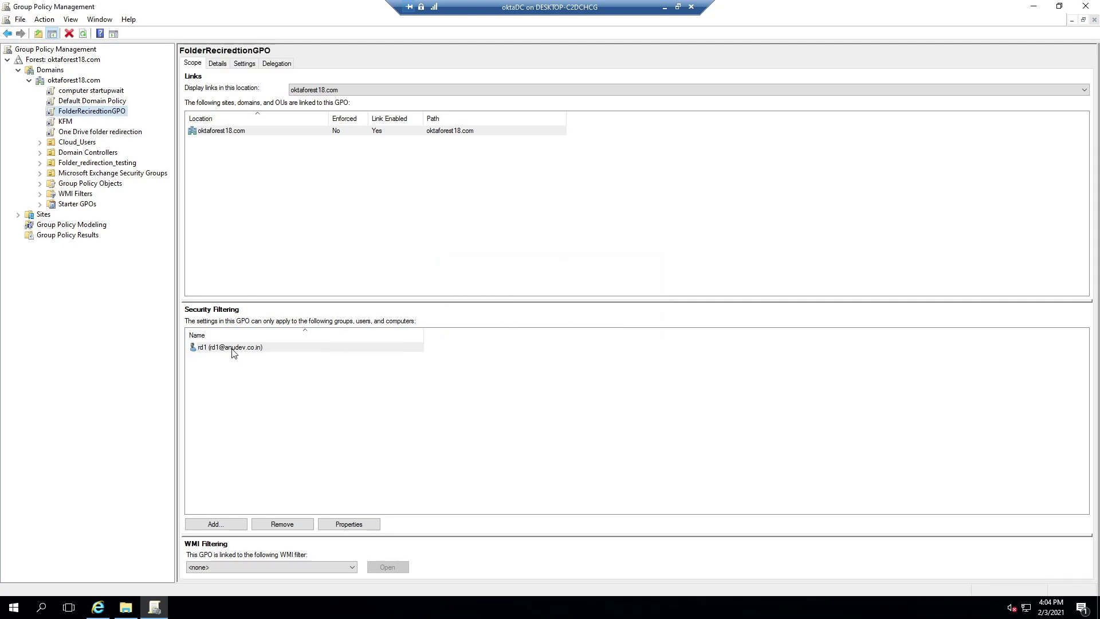
pyautogui.click(65, 123)
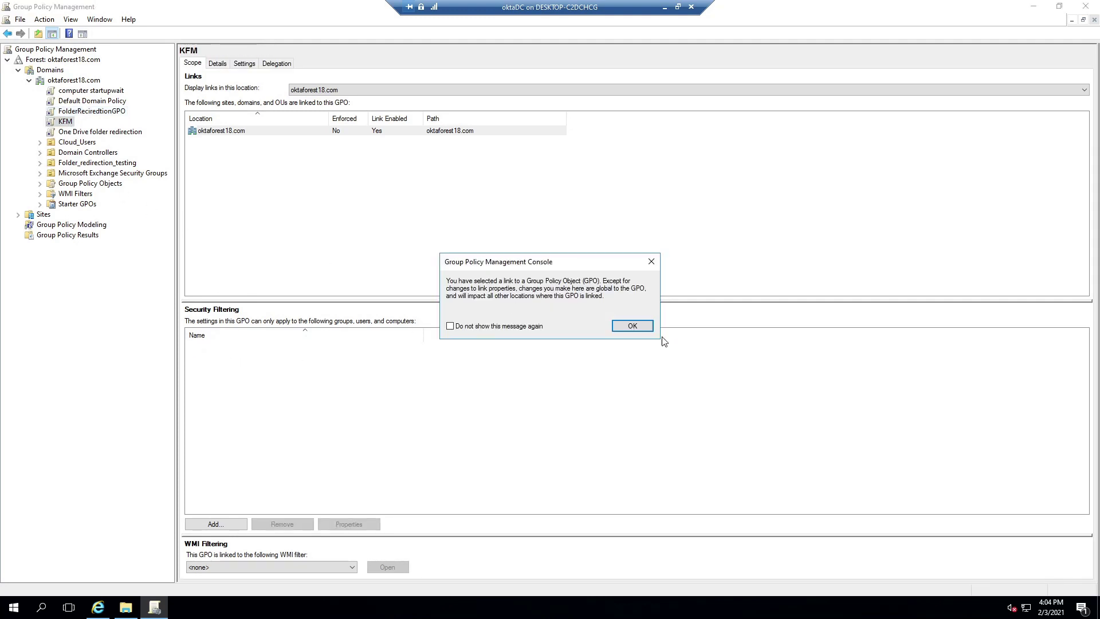
pyautogui.click(633, 324)
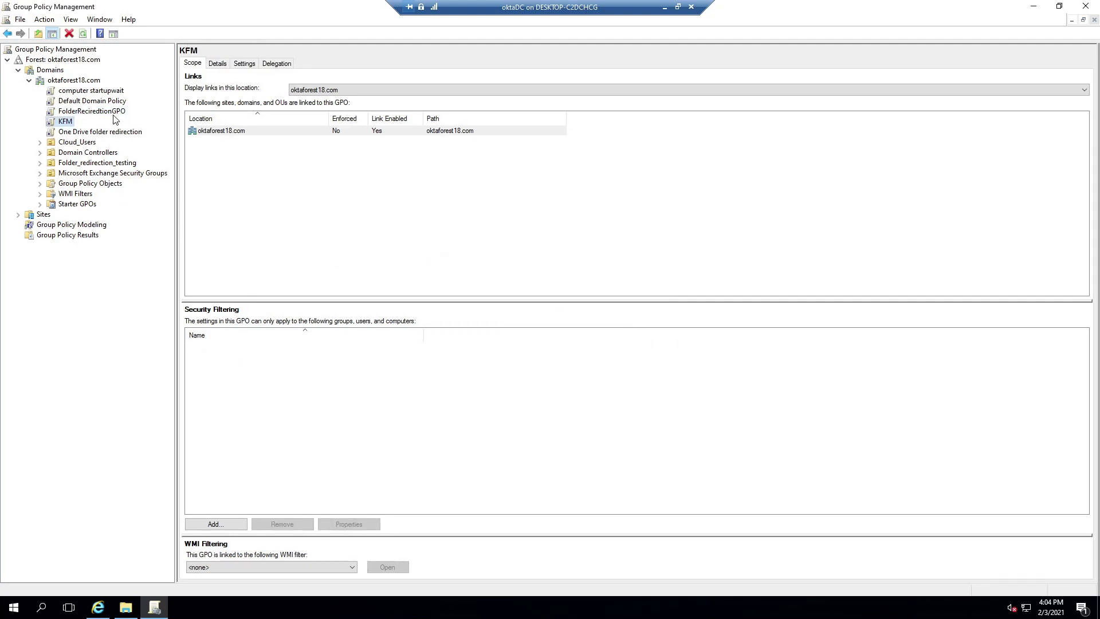
pyautogui.click(92, 111)
pyautogui.click(632, 325)
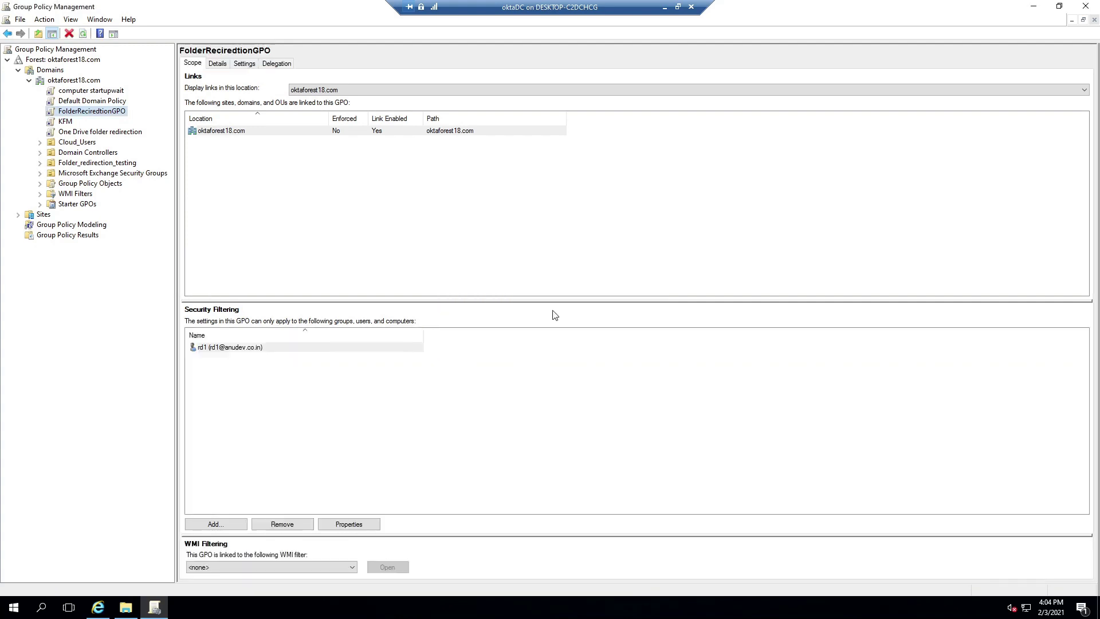
pyautogui.click(65, 122)
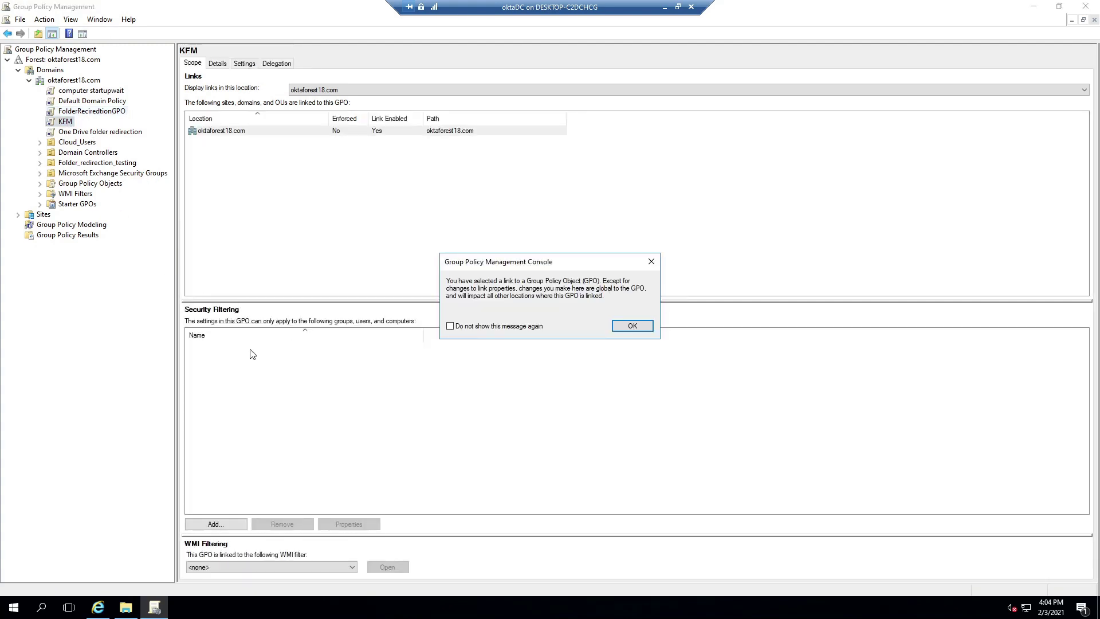
pyautogui.click(632, 325)
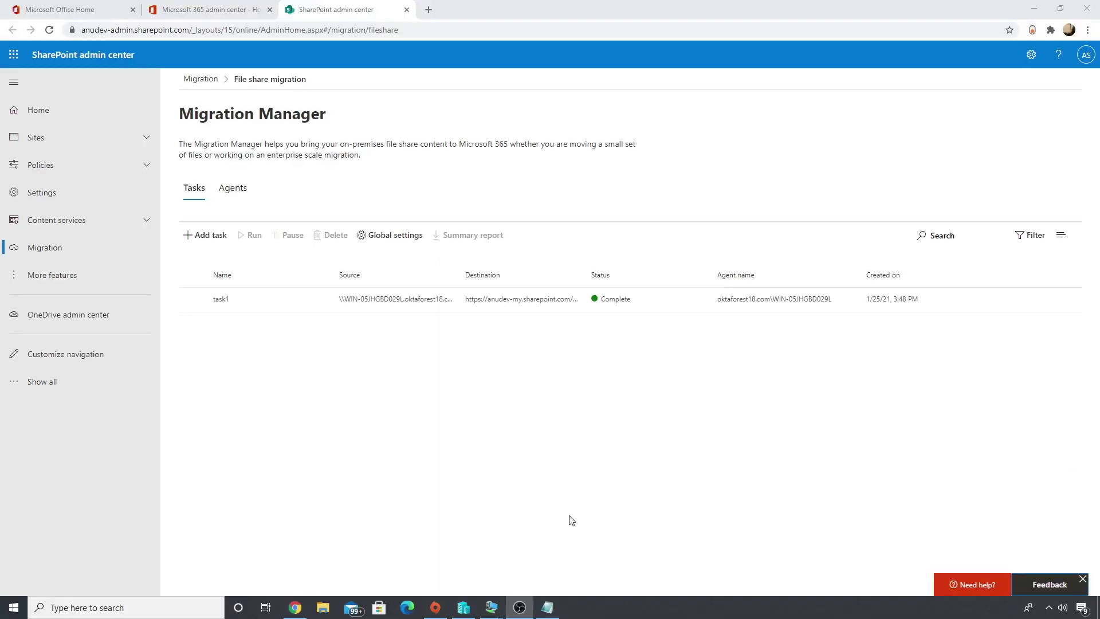
# Bring up the Win10Okta VM window and start the turned-off machine.
pyautogui.moveTo(490, 611)
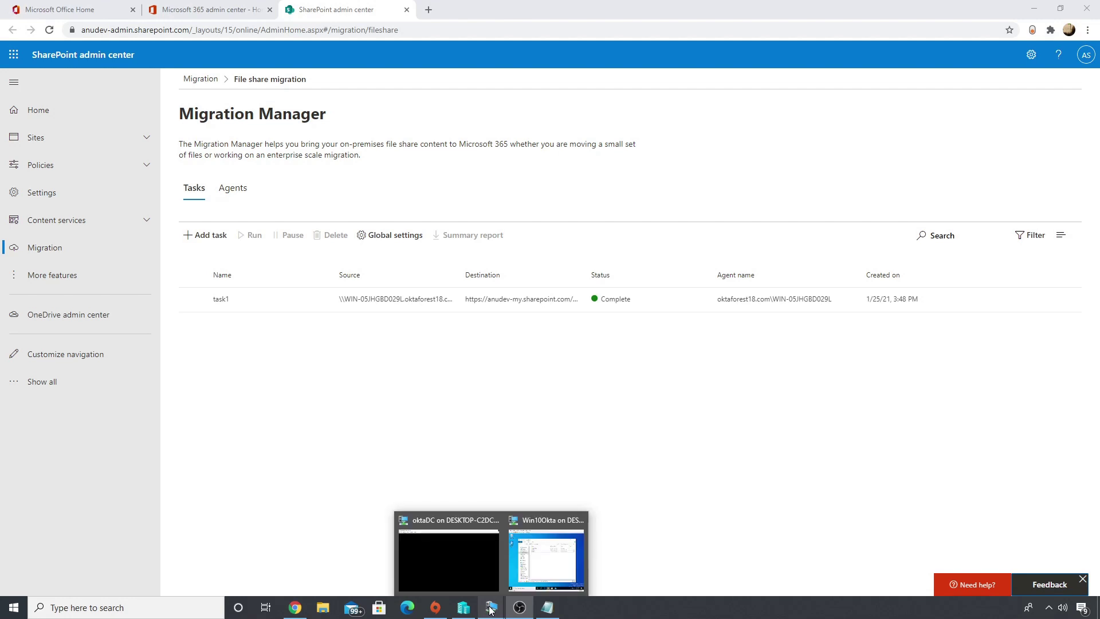
pyautogui.click(546, 559)
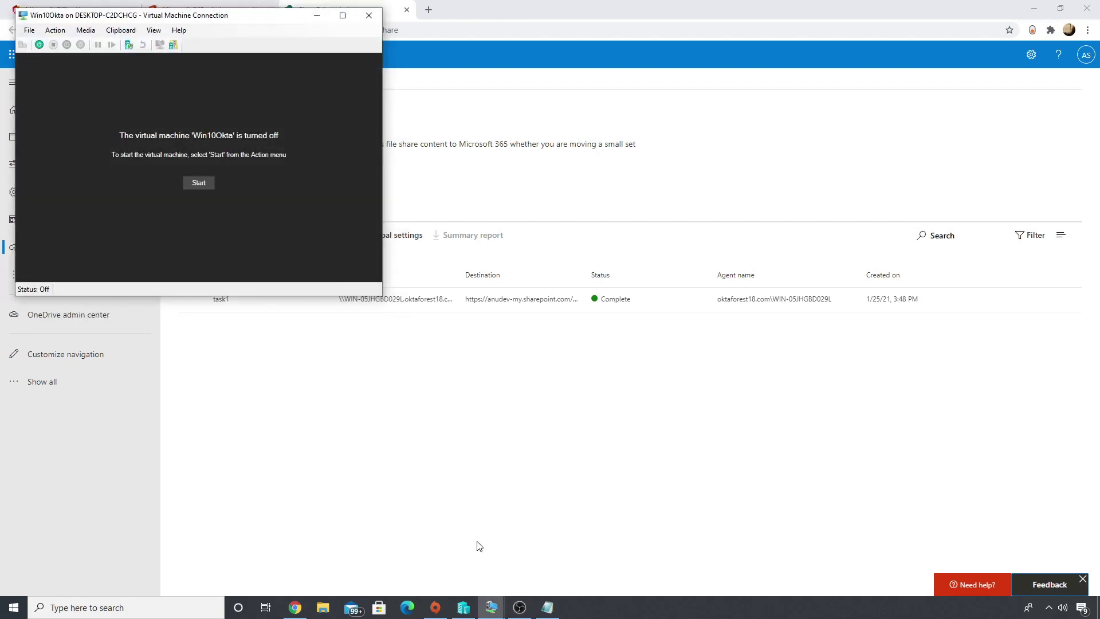
pyautogui.click(198, 183)
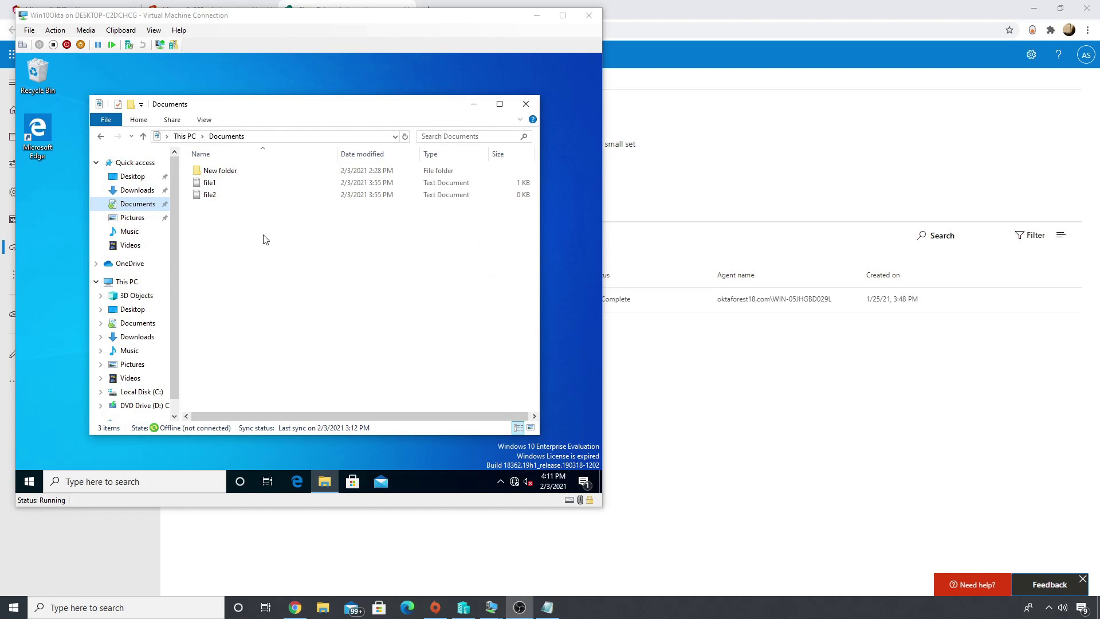
# Add a new line to file1 in Notepad and save the changes.
pyautogui.doubleClick(218, 184)
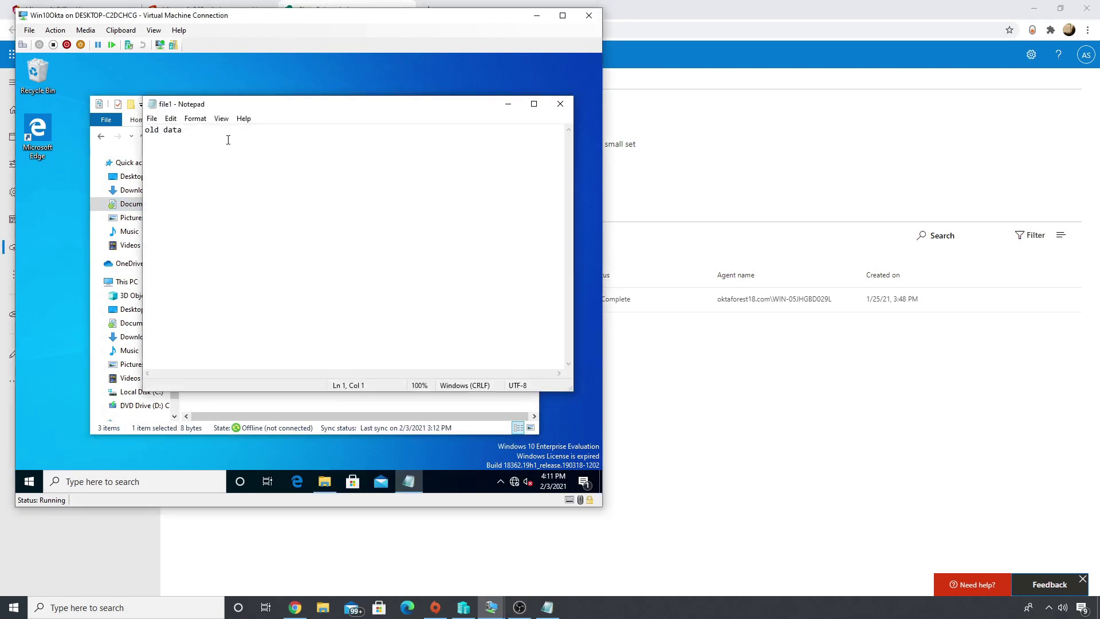
pyautogui.press('Return')
pyautogui.click(560, 104)
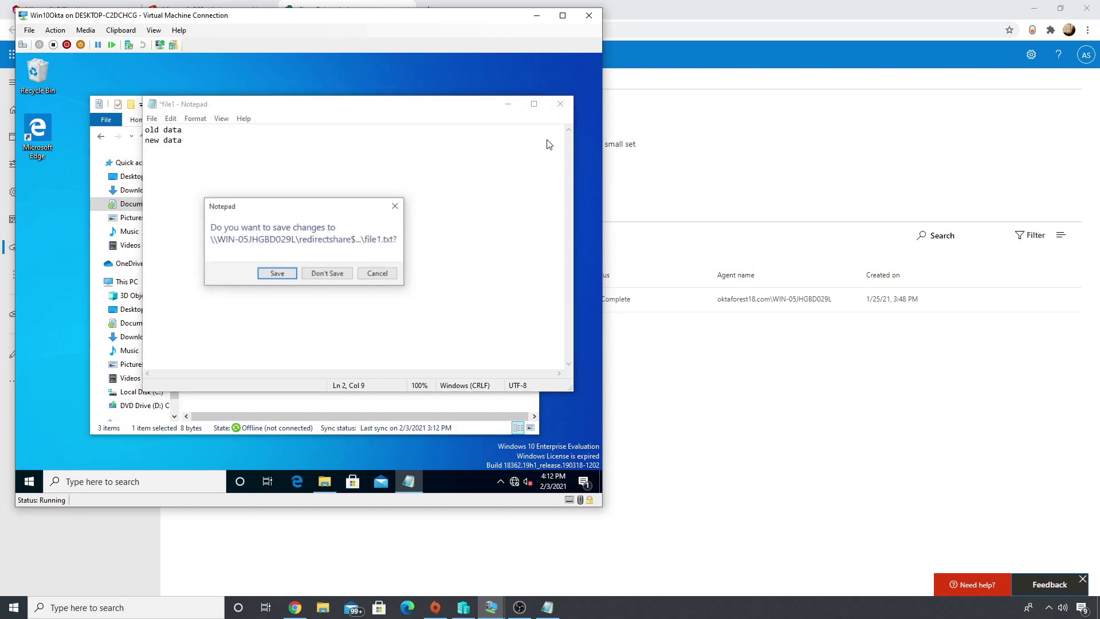
pyautogui.click(277, 274)
# Create an empty text document named file3, then delete file2 from Documents.
pyautogui.rightClick(211, 216)
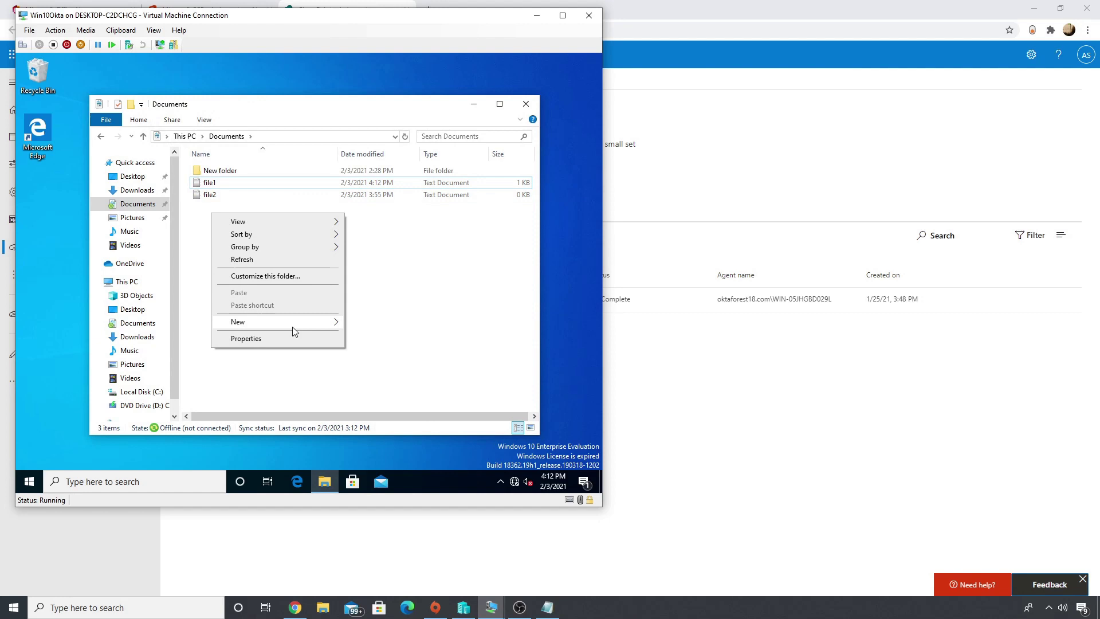
pyautogui.moveTo(293, 331)
pyautogui.click(371, 376)
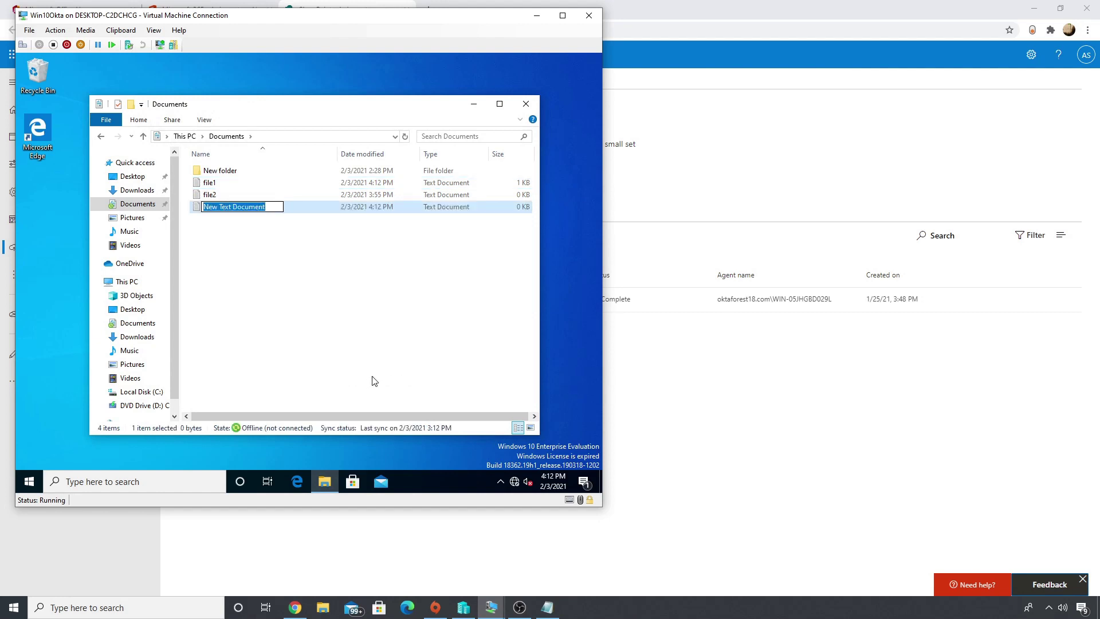
pyautogui.write('file3')
pyautogui.click(374, 380)
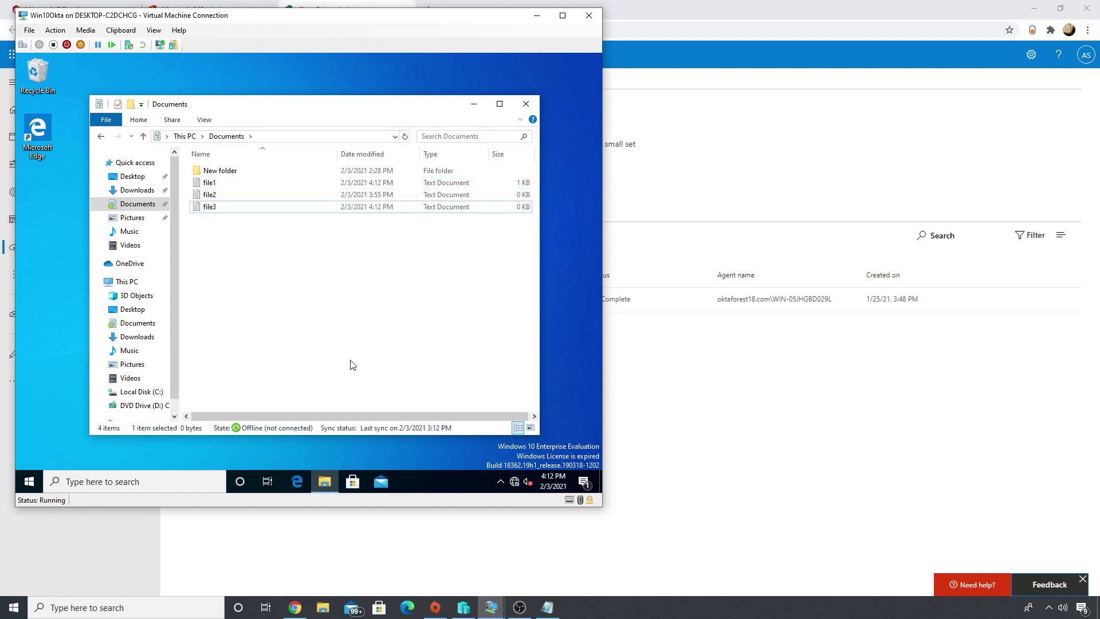
pyautogui.click(216, 197)
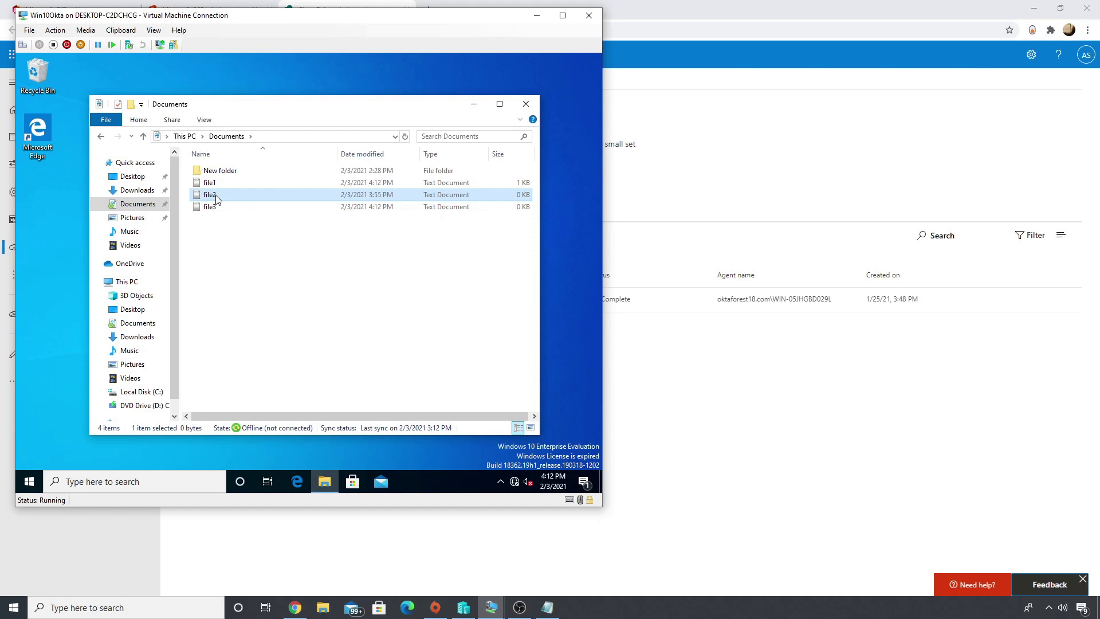
pyautogui.press('Delete')
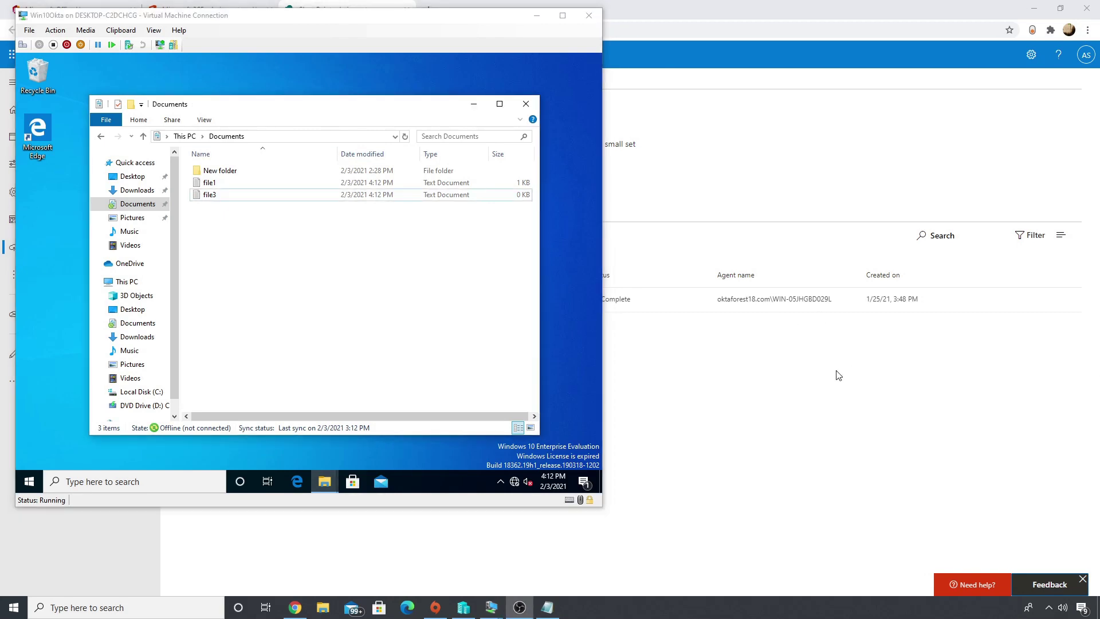
# Paste the copied install.wim into Documents and show the copy's detailed progress.
pyautogui.rightClick(273, 251)
pyautogui.click(298, 332)
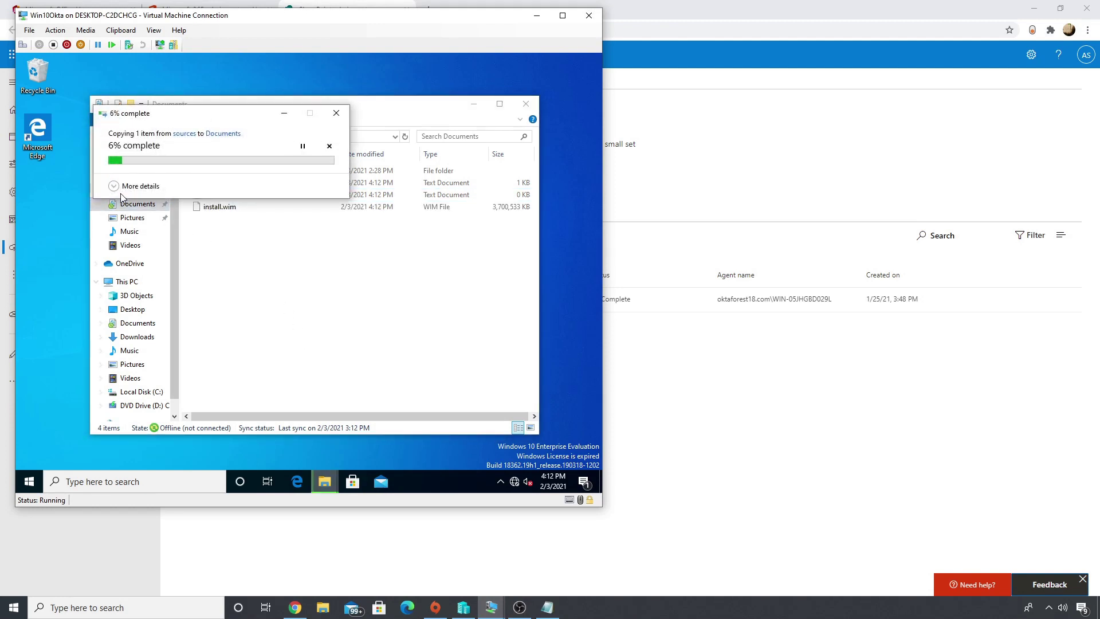
pyautogui.click(136, 186)
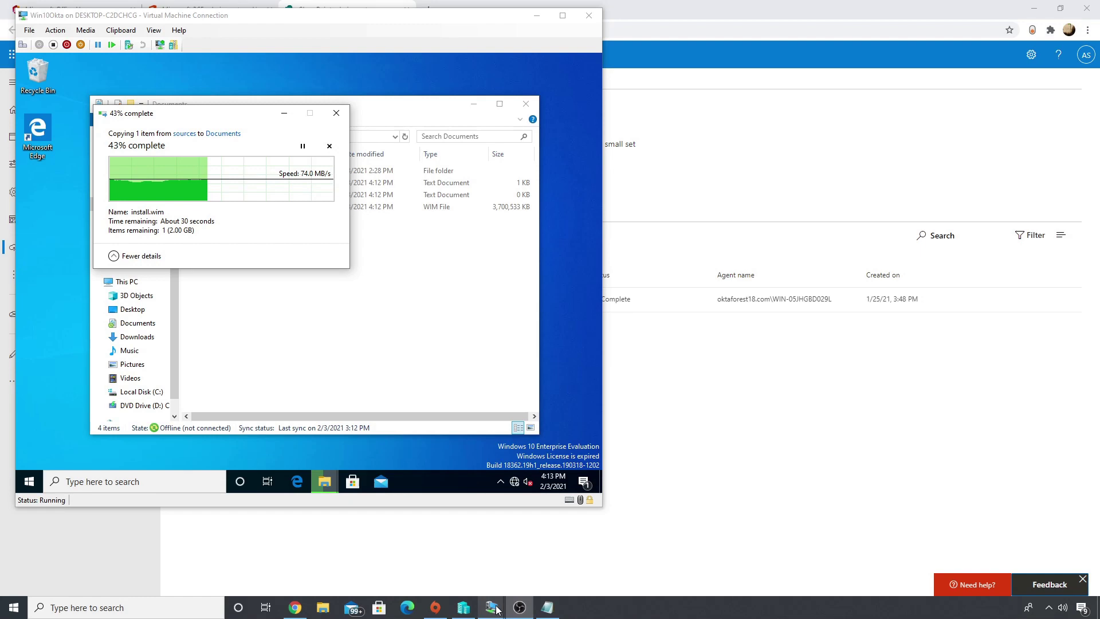
# On oktaDC, remove the user from FolderRecirectionGPO's security filtering.
pyautogui.moveTo(491, 607)
pyautogui.click(473, 573)
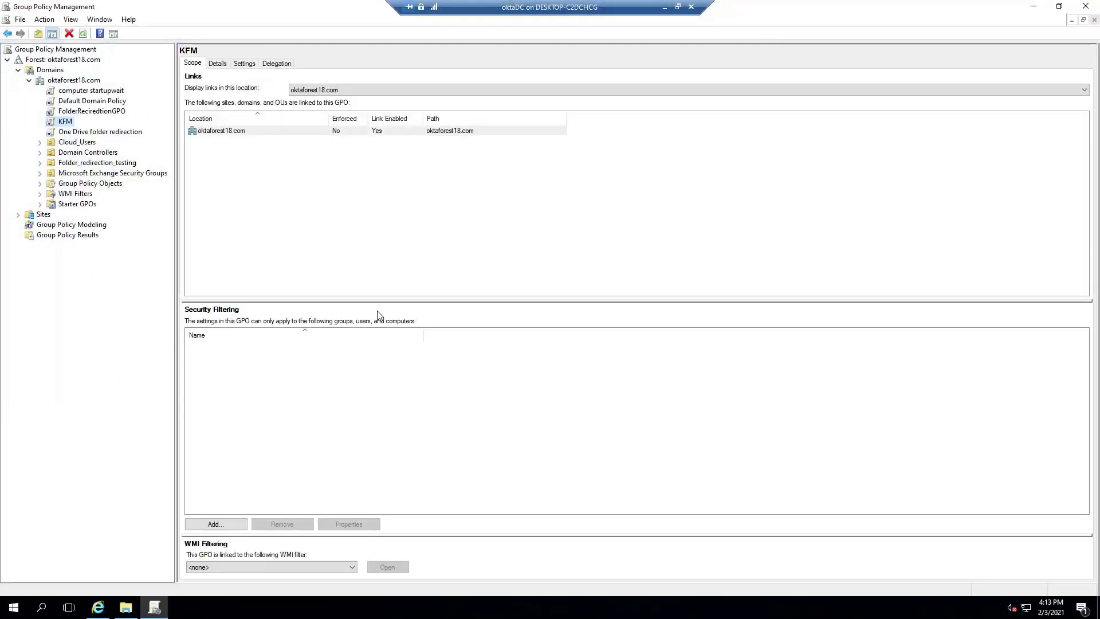
pyautogui.click(114, 111)
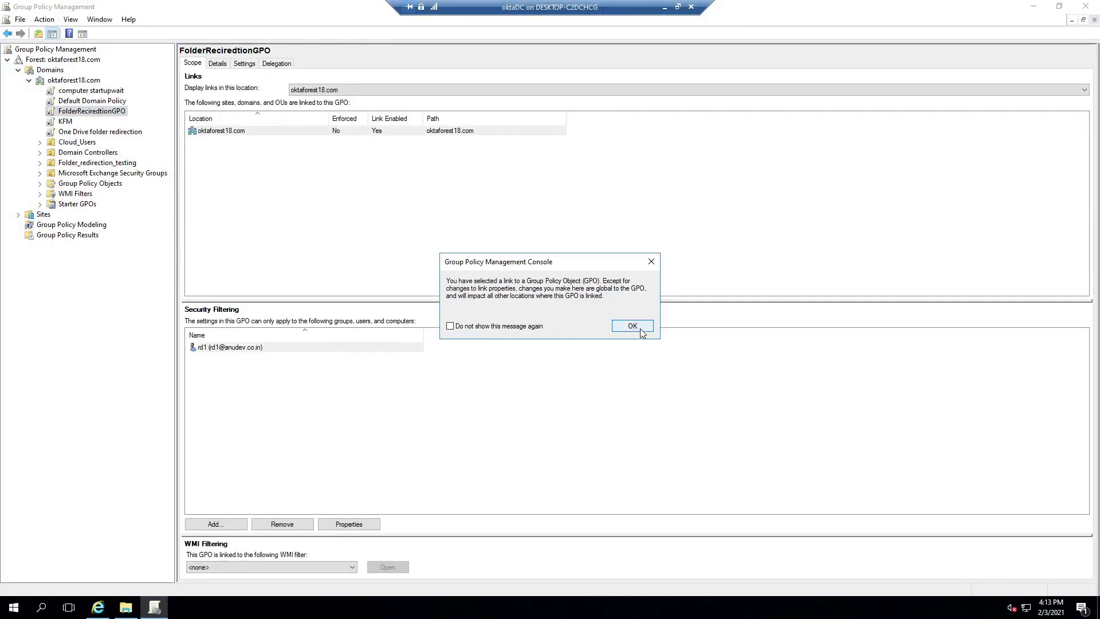
pyautogui.click(632, 325)
pyautogui.click(270, 347)
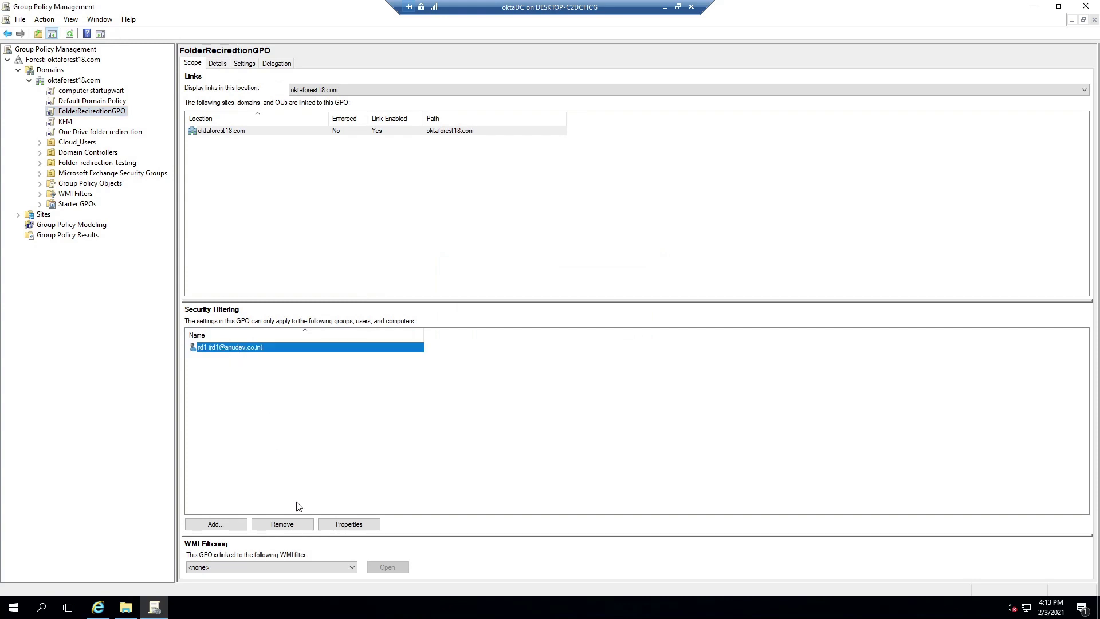
pyautogui.click(297, 522)
pyautogui.click(562, 330)
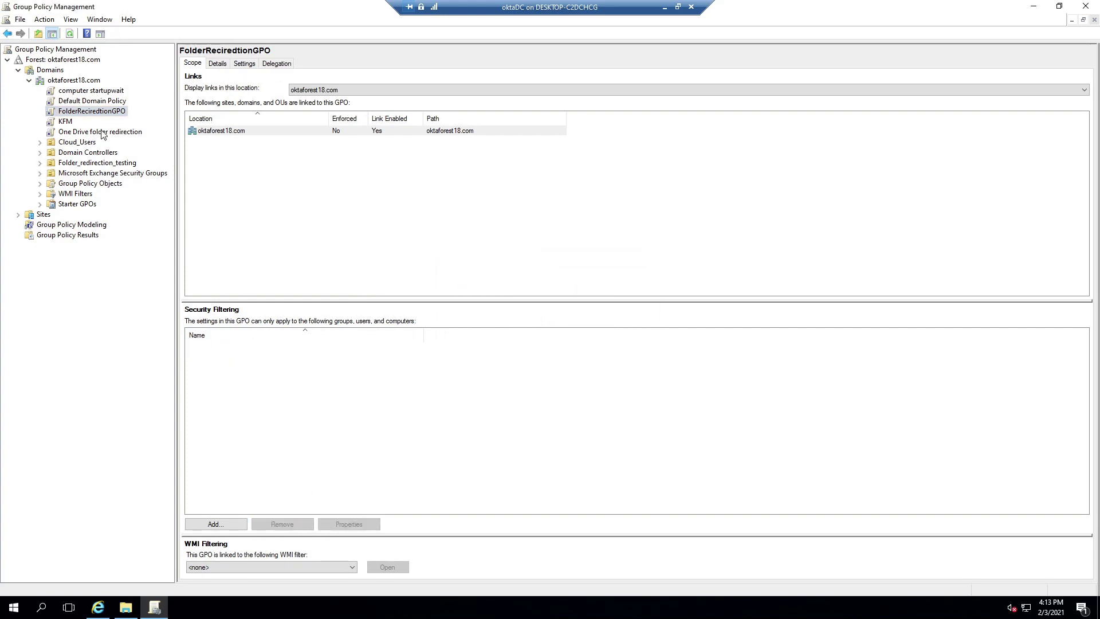
# Add the OKTA10$ computer to KFM's security filtering using the Computers object type.
pyautogui.click(65, 121)
pyautogui.click(633, 325)
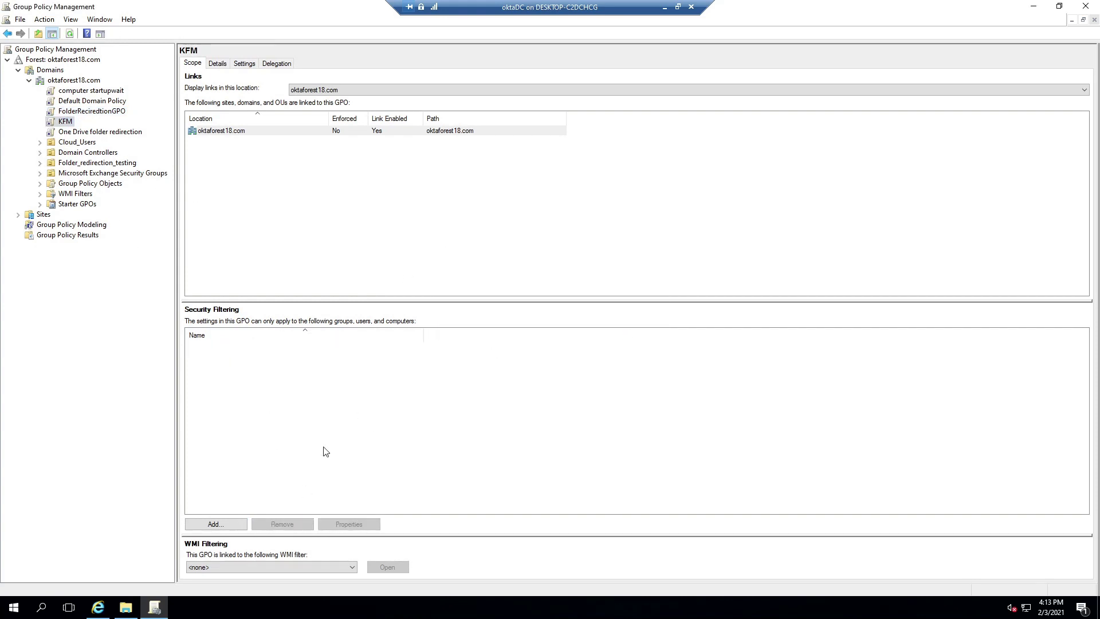
pyautogui.click(234, 526)
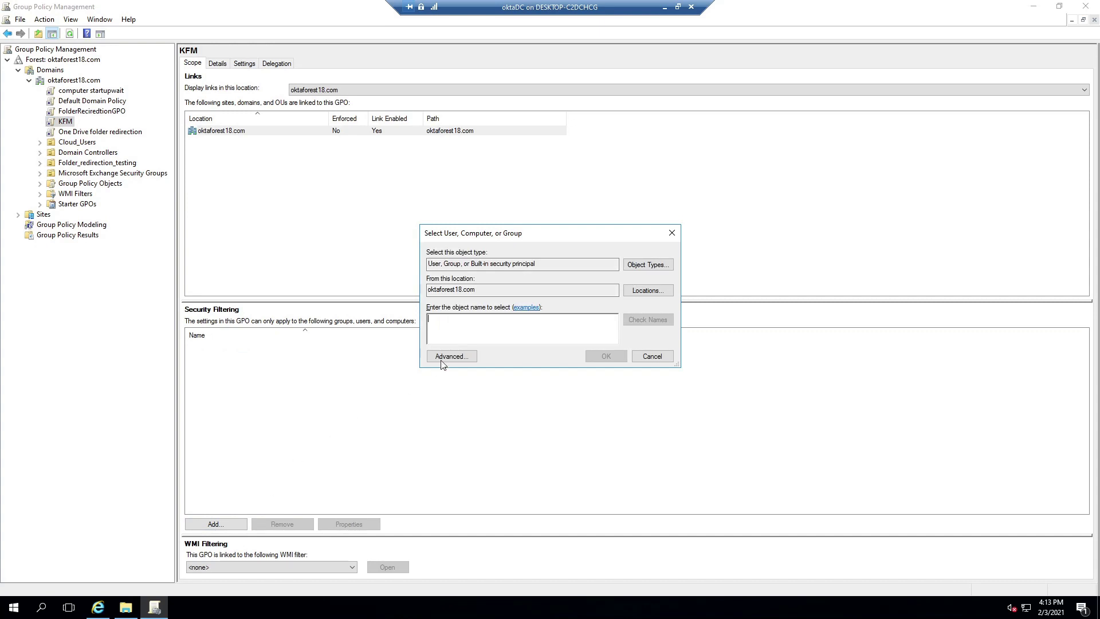
pyautogui.click(658, 265)
pyautogui.click(450, 284)
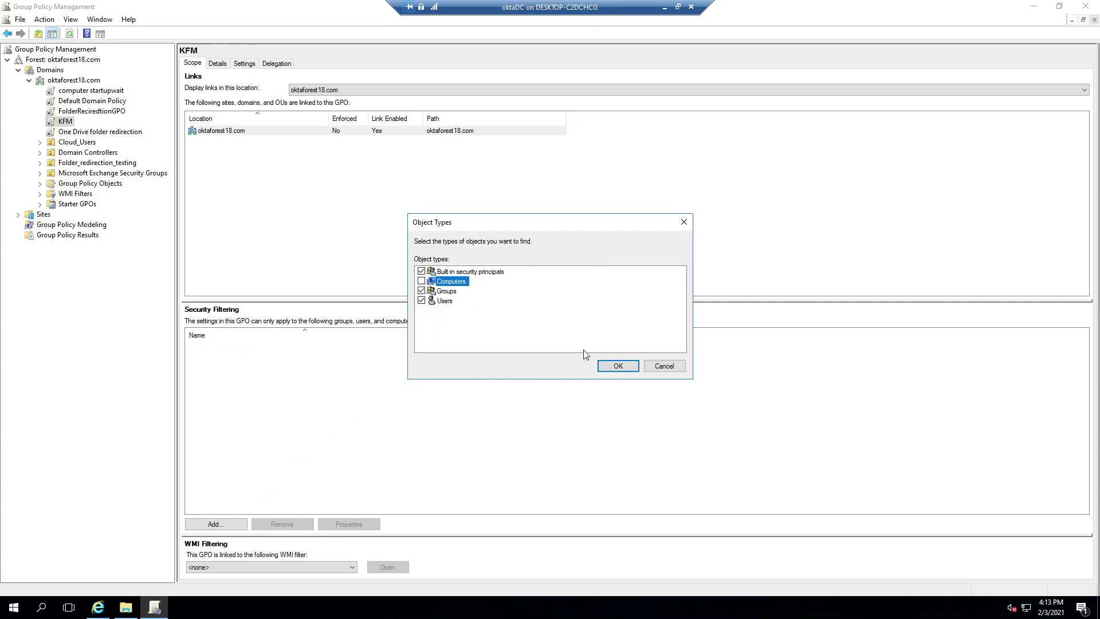
pyautogui.click(421, 280)
pyautogui.click(618, 366)
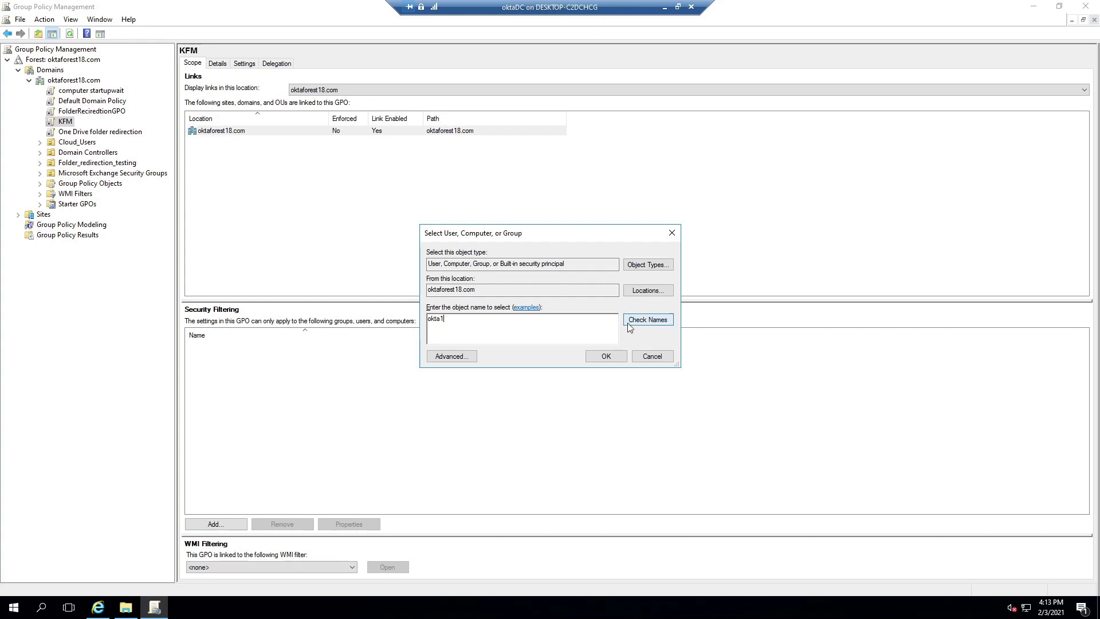
pyautogui.click(648, 322)
pyautogui.click(606, 356)
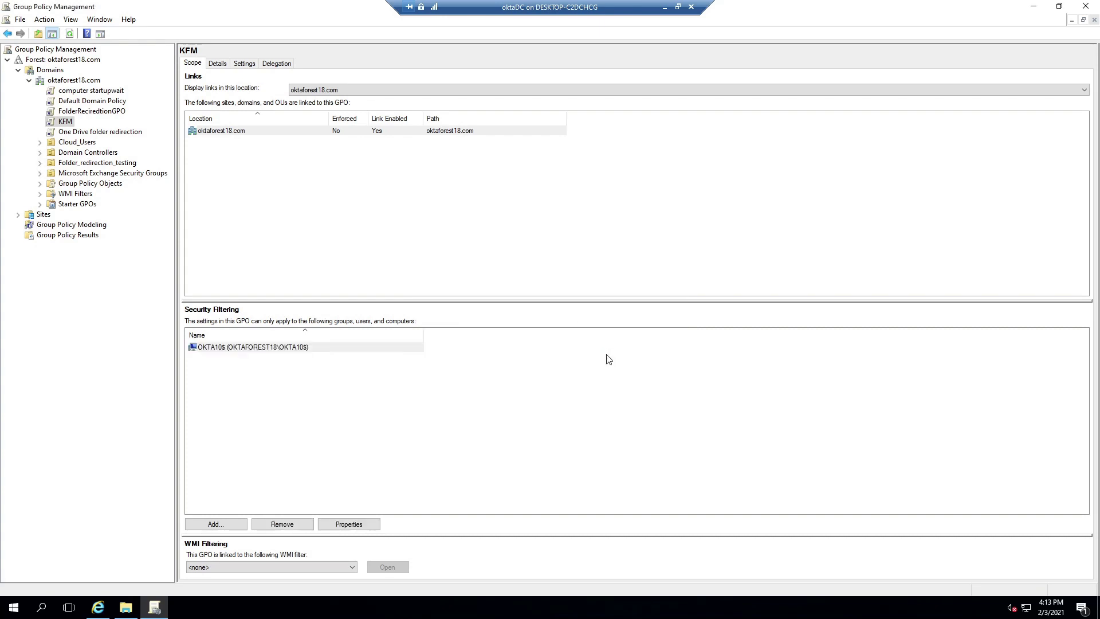
pyautogui.click(665, 7)
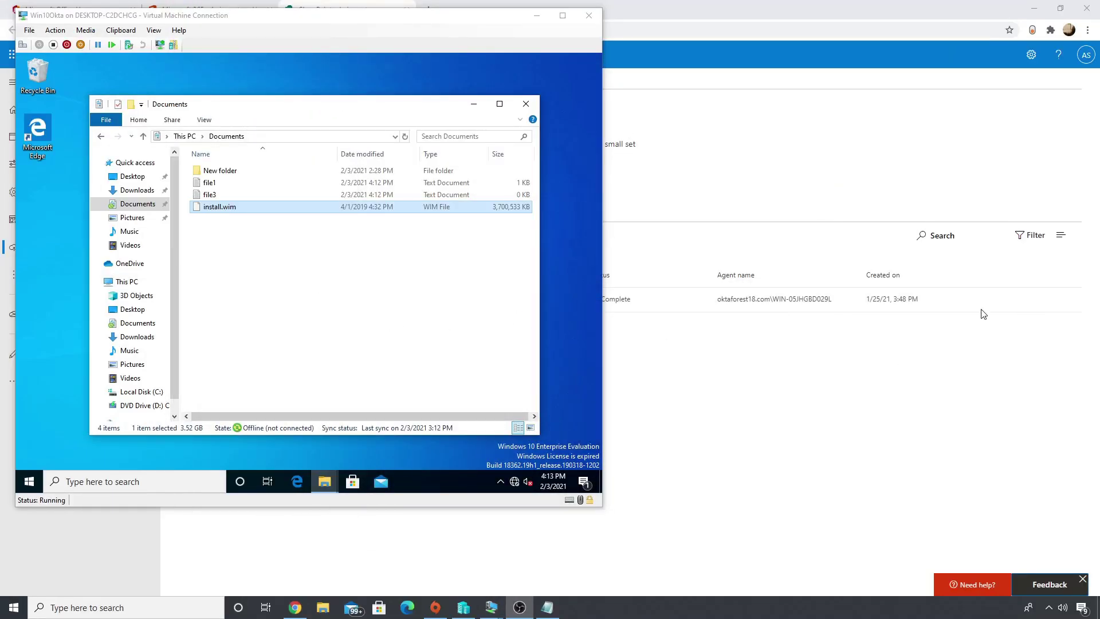
# Shut down the Win10Okta guest from its Start menu power options.
pyautogui.click(29, 481)
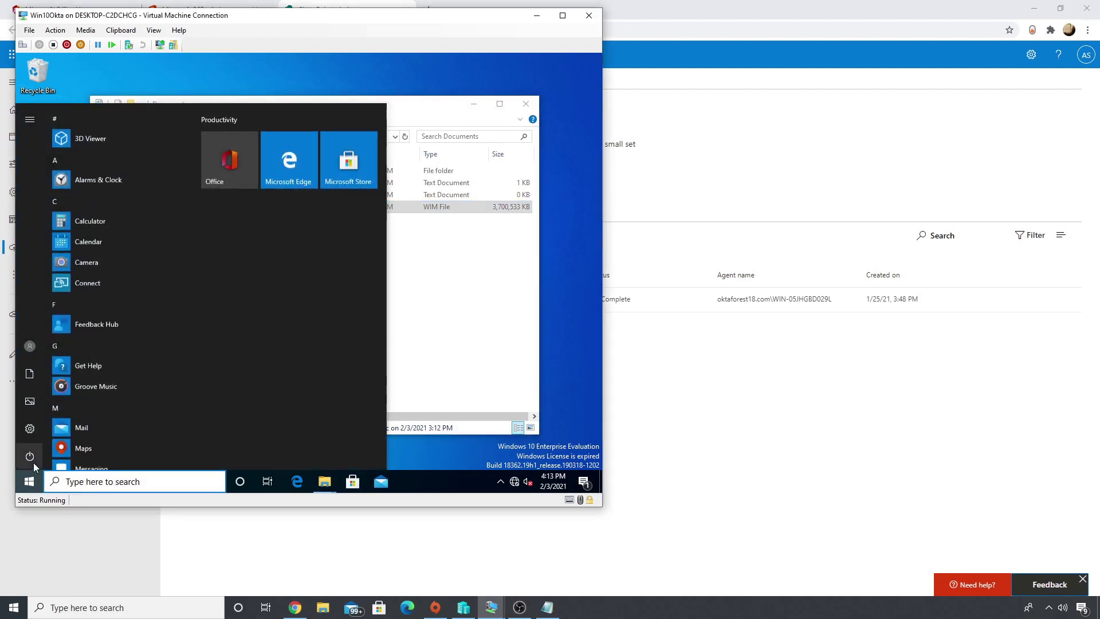
pyautogui.click(30, 456)
pyautogui.click(56, 409)
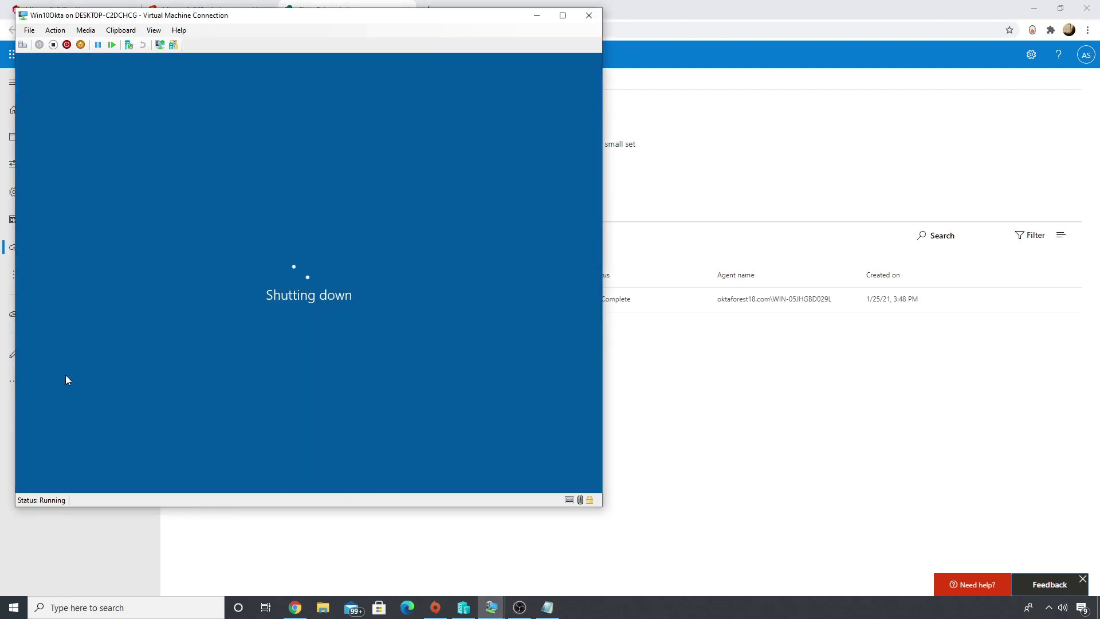
# Connect Win10Okta's network adapter to the Internal virtual switch and start the VM again.
pyautogui.click(32, 34)
pyautogui.click(54, 43)
pyautogui.click(408, 290)
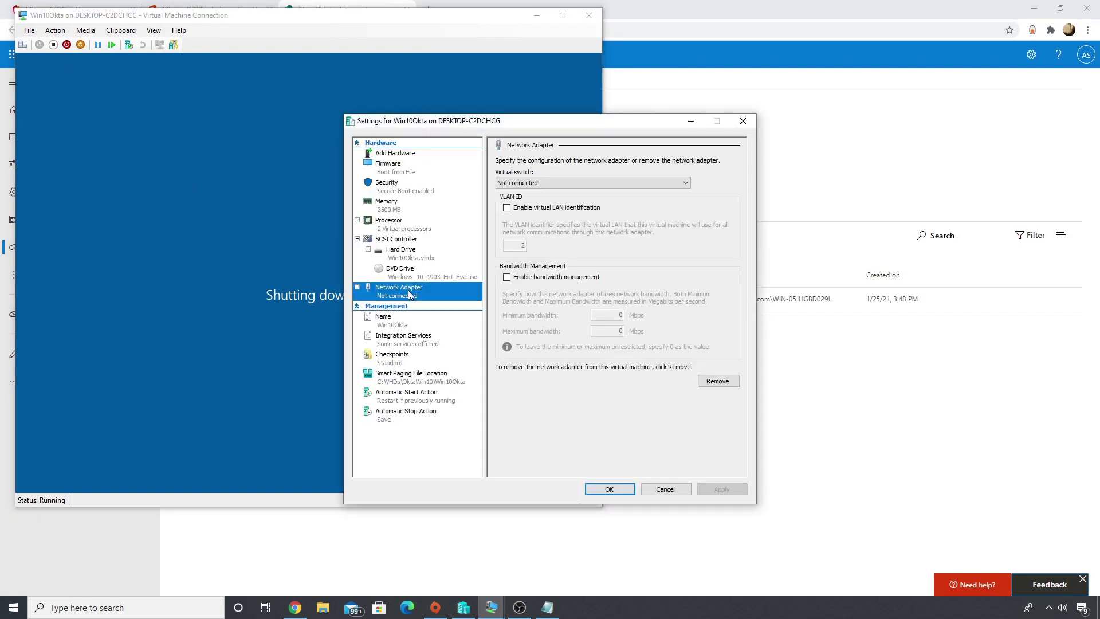
pyautogui.click(631, 185)
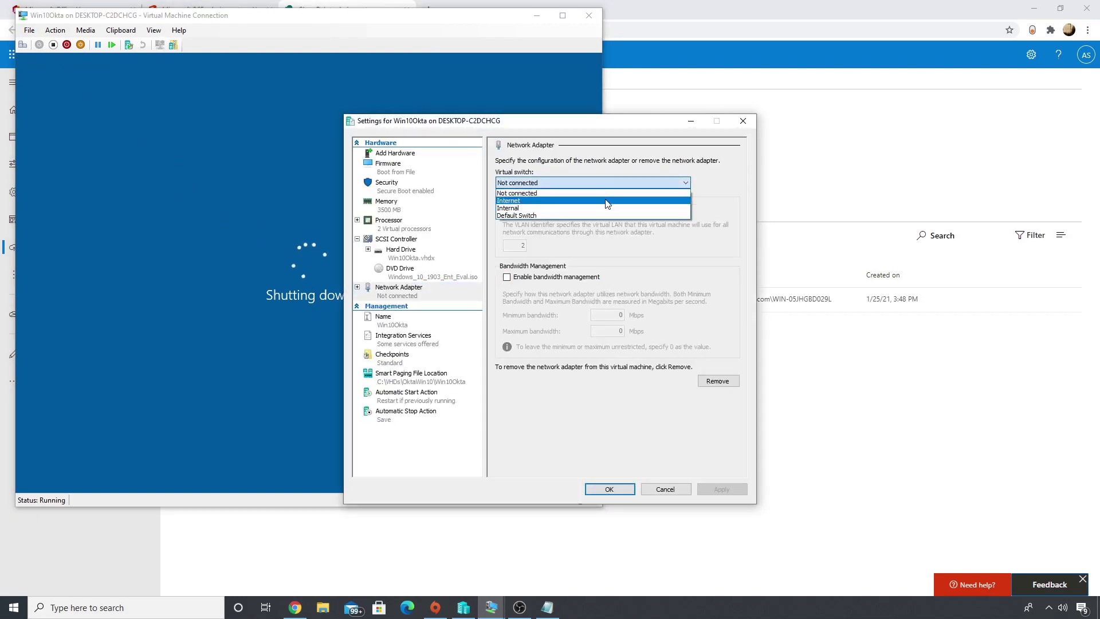
pyautogui.click(596, 183)
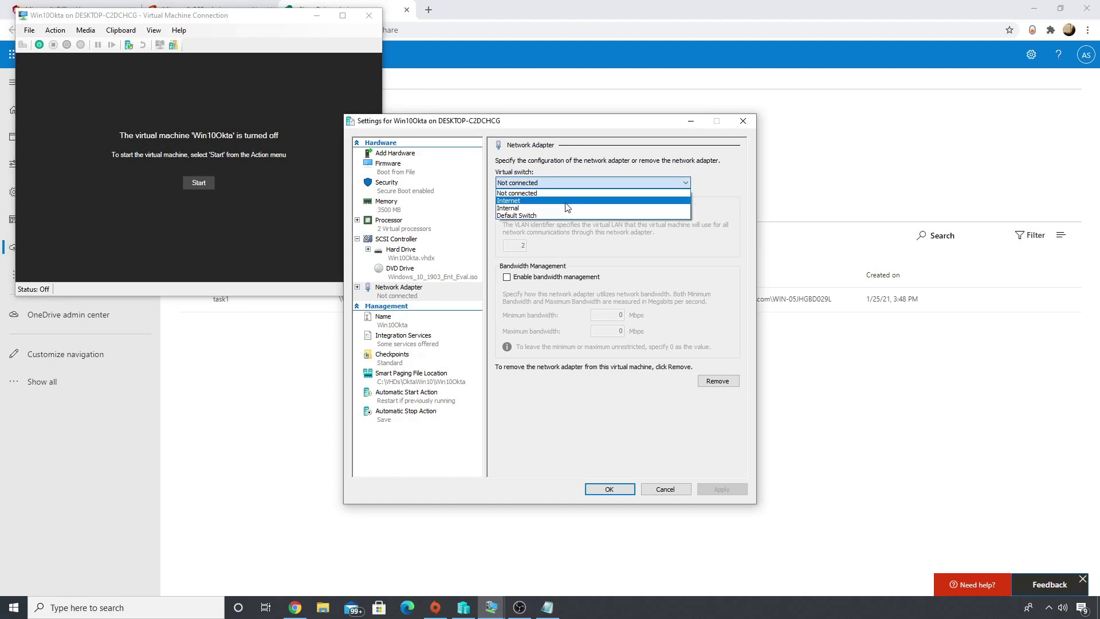
pyautogui.click(565, 208)
pyautogui.click(607, 491)
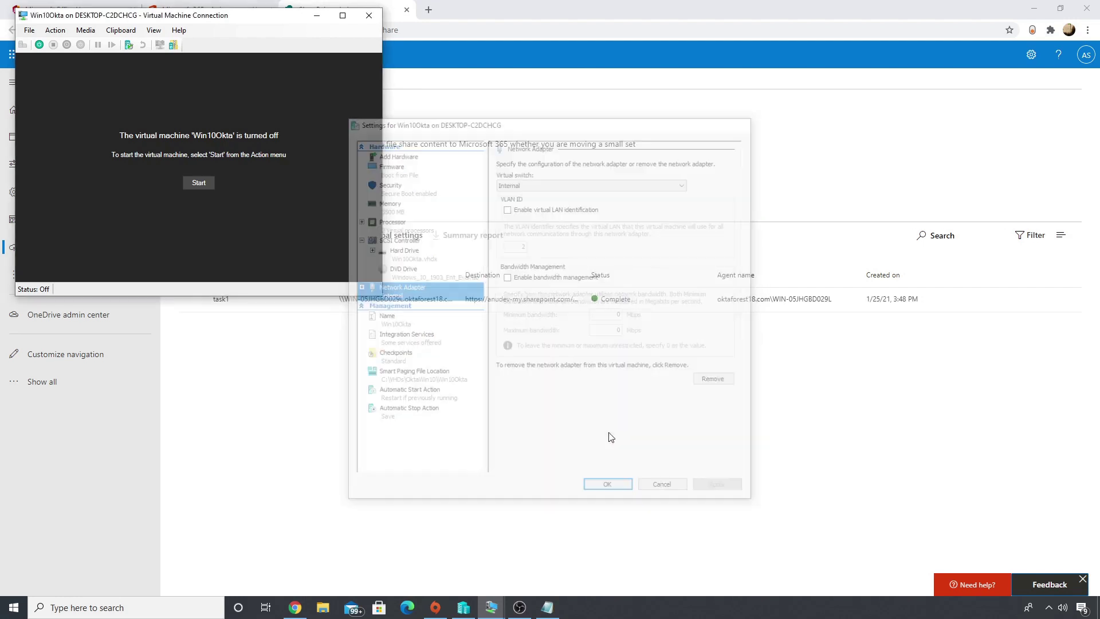
pyautogui.click(203, 185)
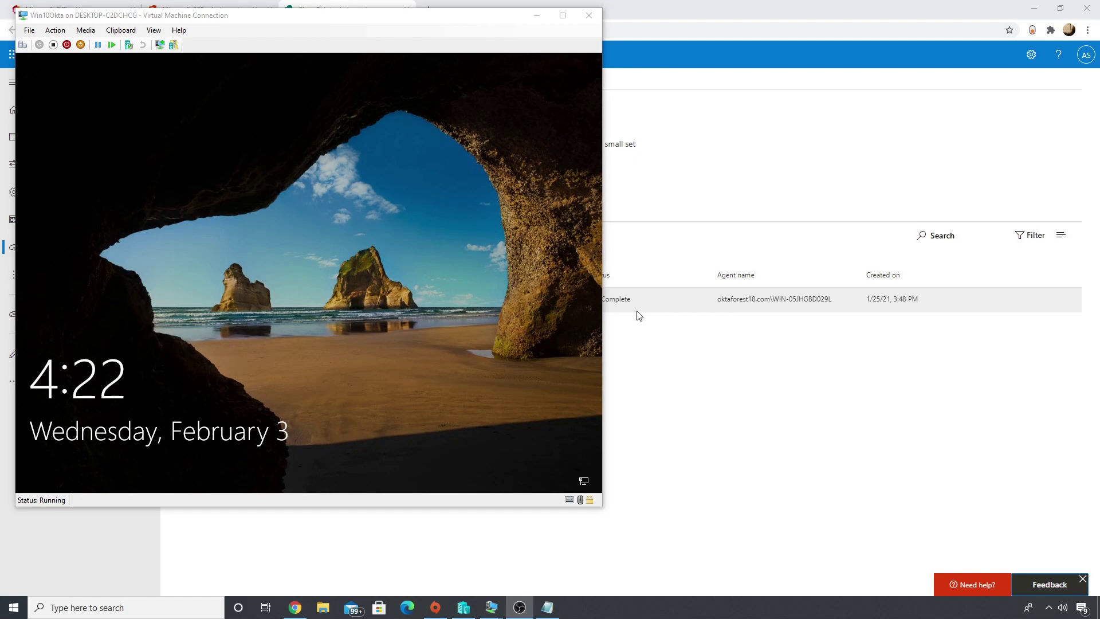
# Sign in to the Win10Okta VM with the account password.
pyautogui.click(296, 248)
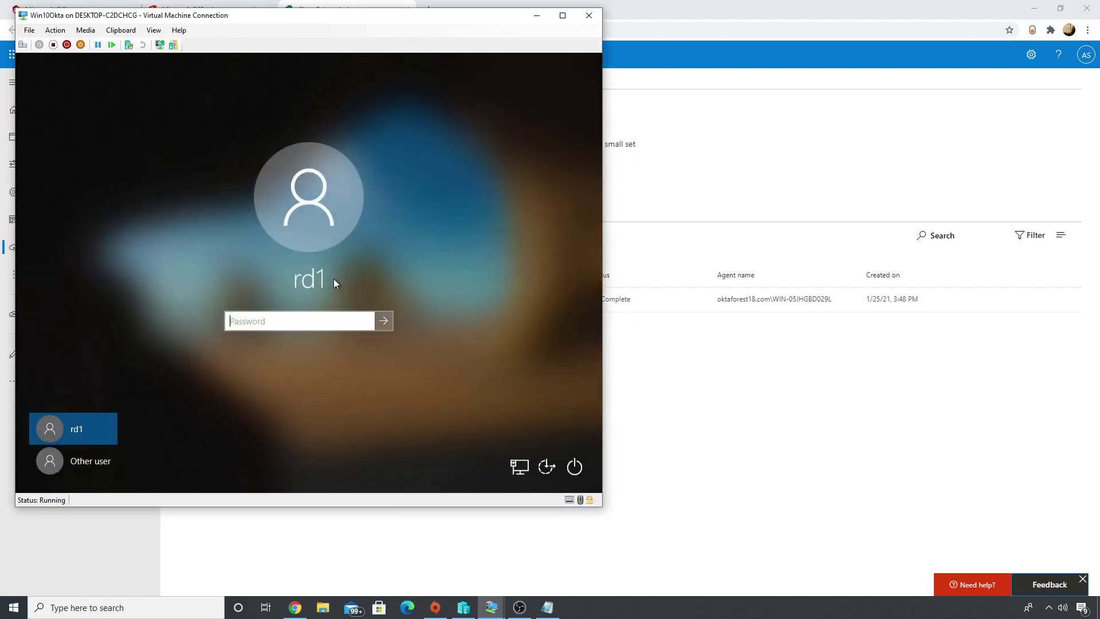
pyautogui.write('•••••••••••')
pyautogui.press('Return')
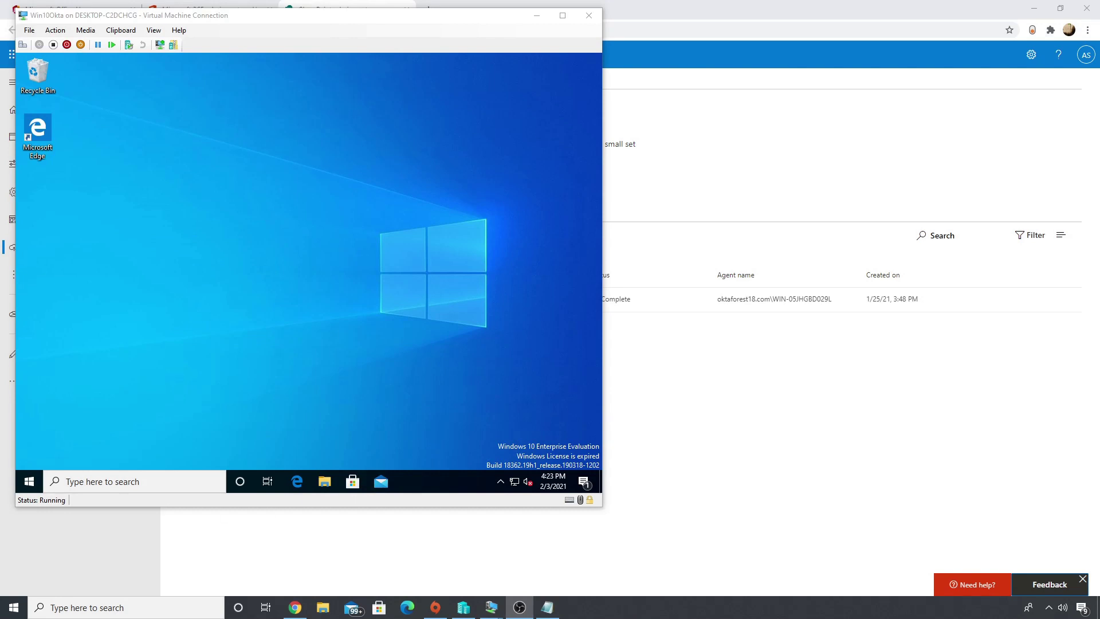
# Confirm in Documents properties that its Location still points to the network redirect share.
pyautogui.click(357, 446)
pyautogui.click(325, 481)
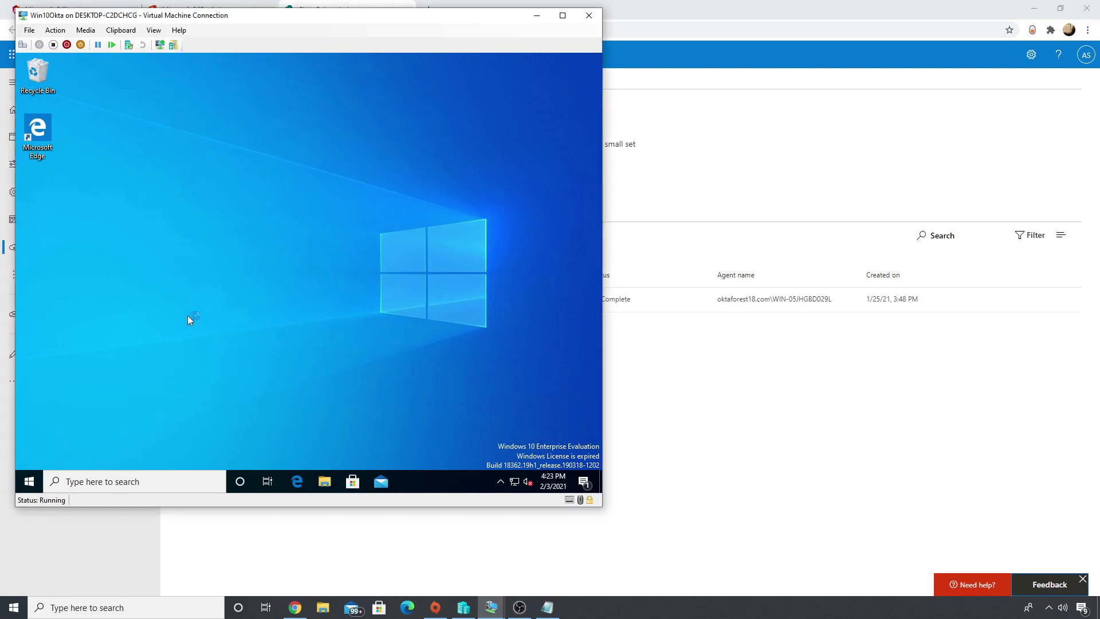
pyautogui.click(165, 221)
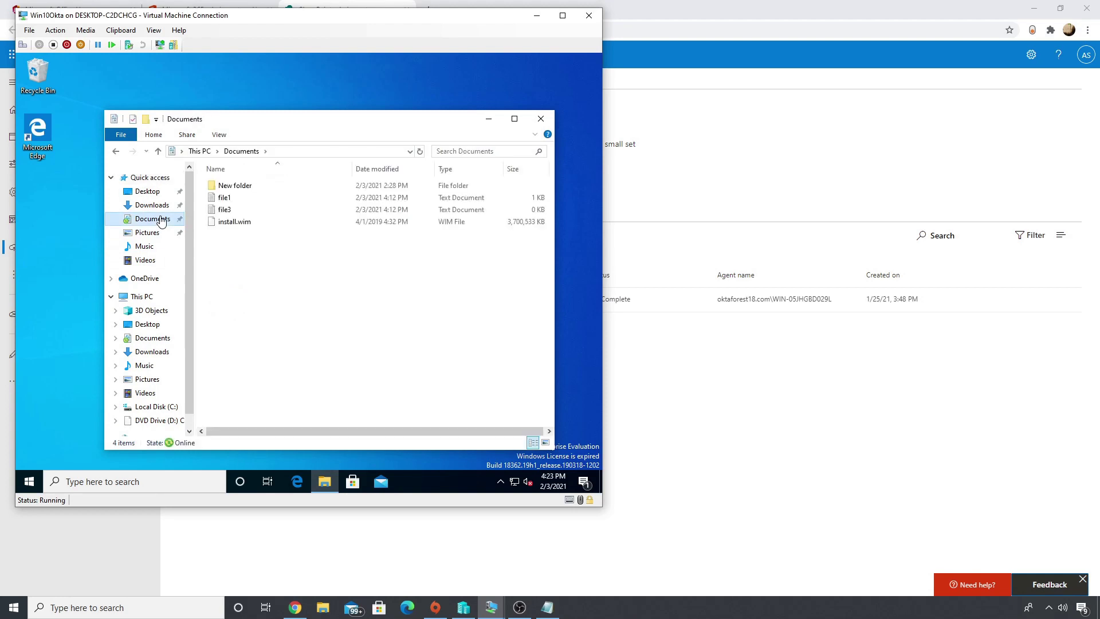
pyautogui.rightClick(162, 218)
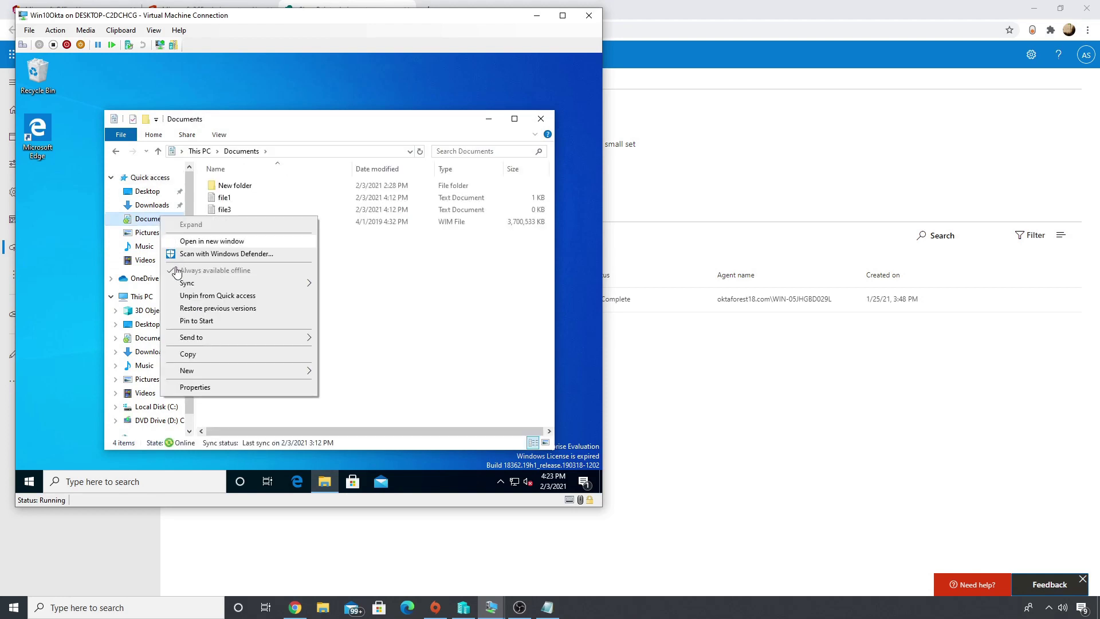
pyautogui.click(194, 387)
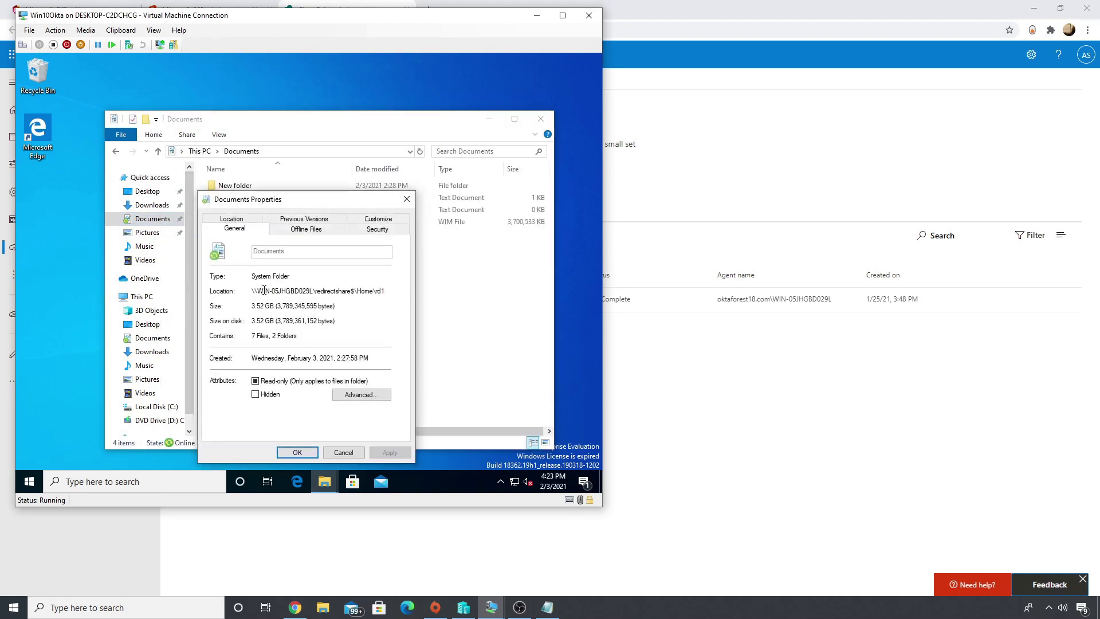
pyautogui.moveTo(264, 290); pyautogui.dragTo(385, 293)
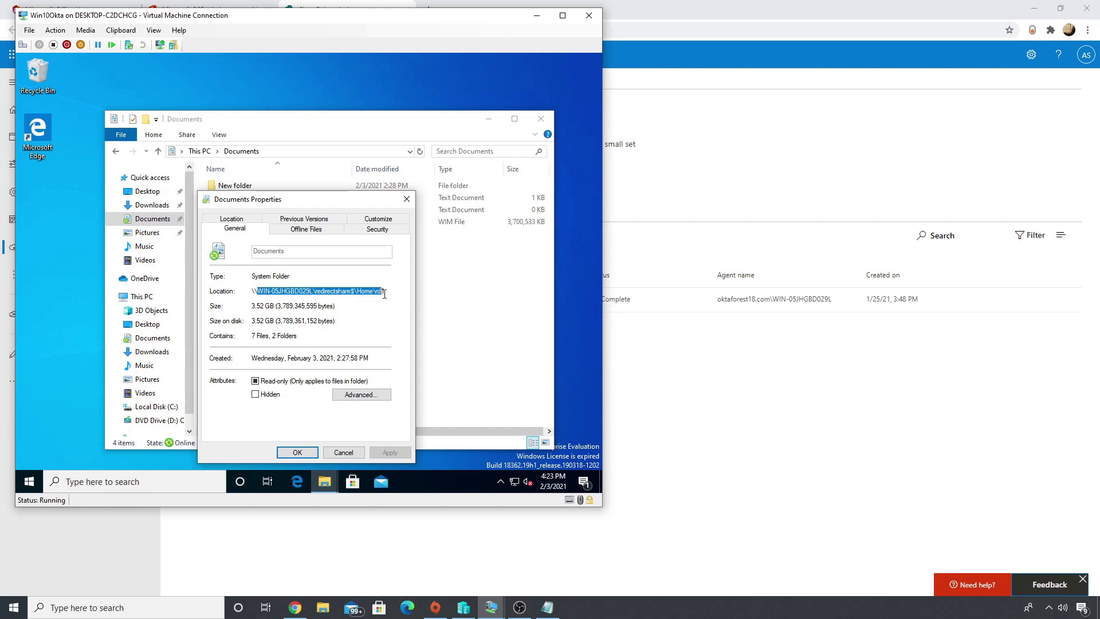
pyautogui.click(292, 290)
pyautogui.click(344, 452)
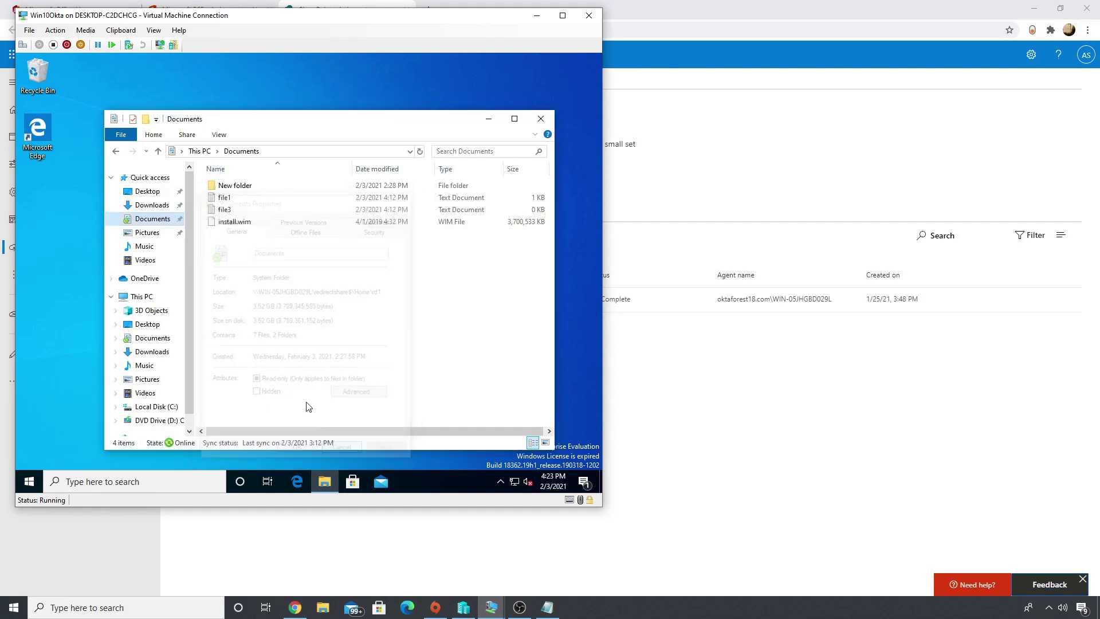
pyautogui.click(120, 283)
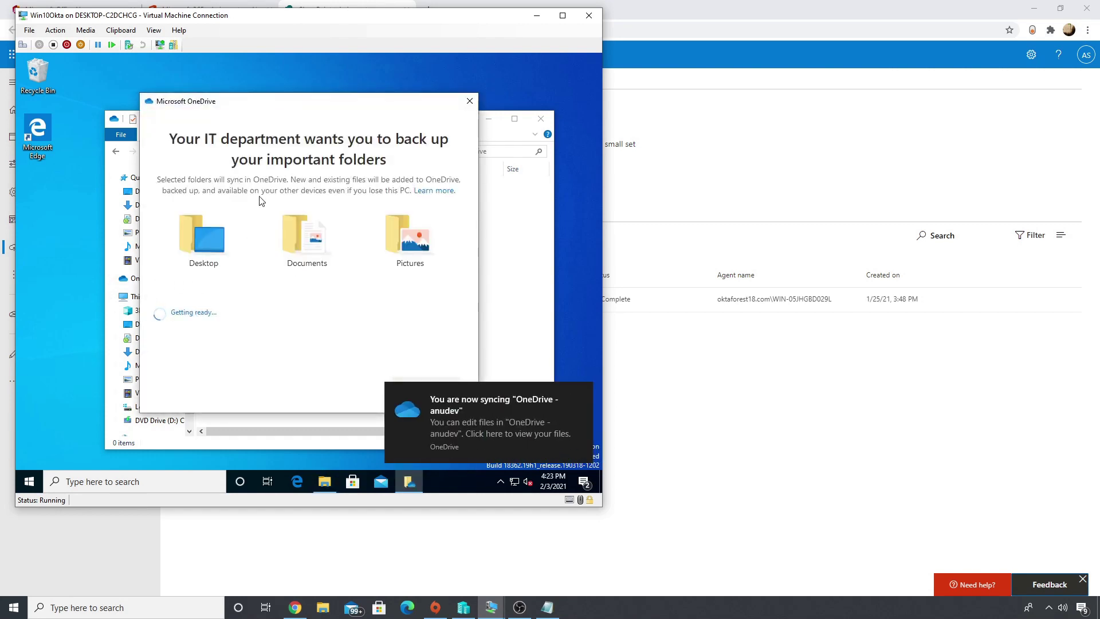
# Dismiss the sync notification, start OneDrive's folder backup, and move its window aside.
pyautogui.click(580, 394)
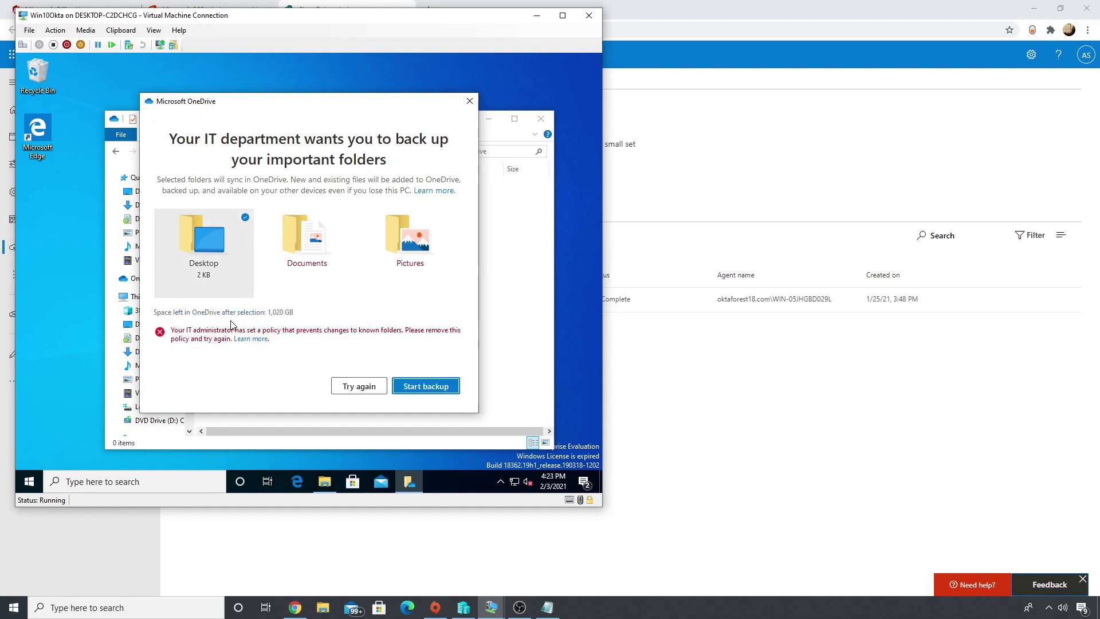
pyautogui.click(429, 388)
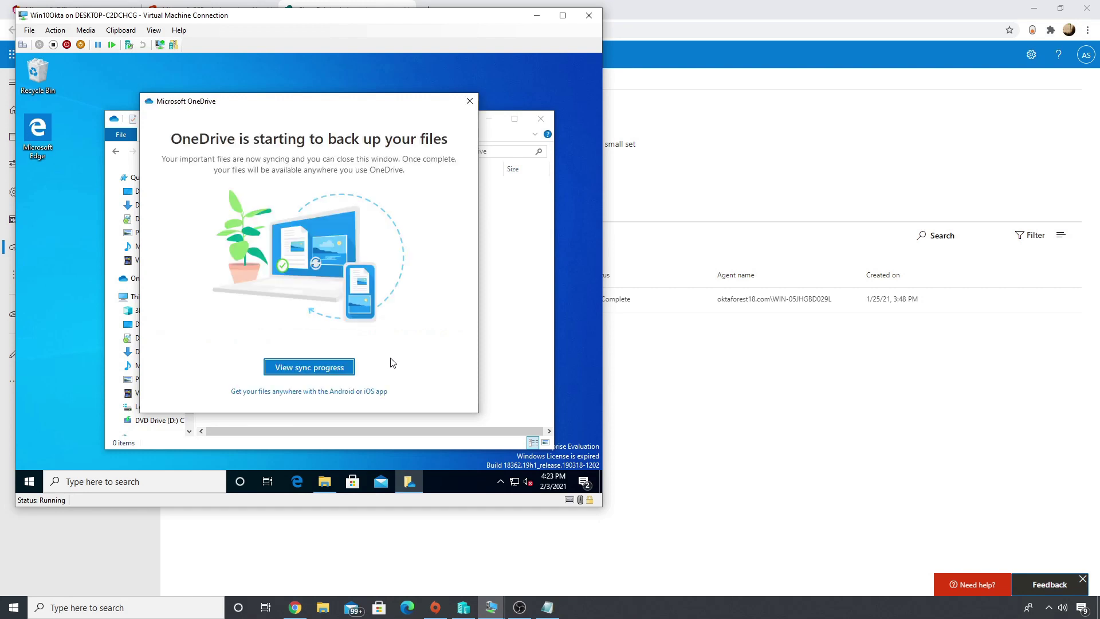
pyautogui.moveTo(364, 105); pyautogui.dragTo(472, 119)
# Open OneDrive's Documents folder, then review the sync progress activity list showing Desktop synced.
pyautogui.click(150, 279)
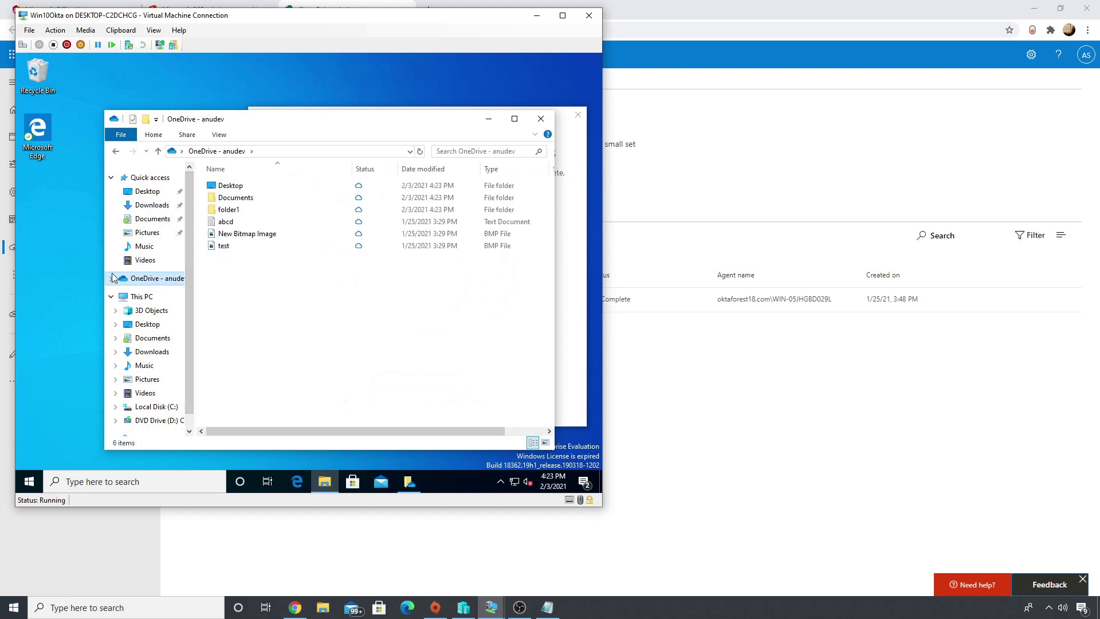
pyautogui.doubleClick(244, 197)
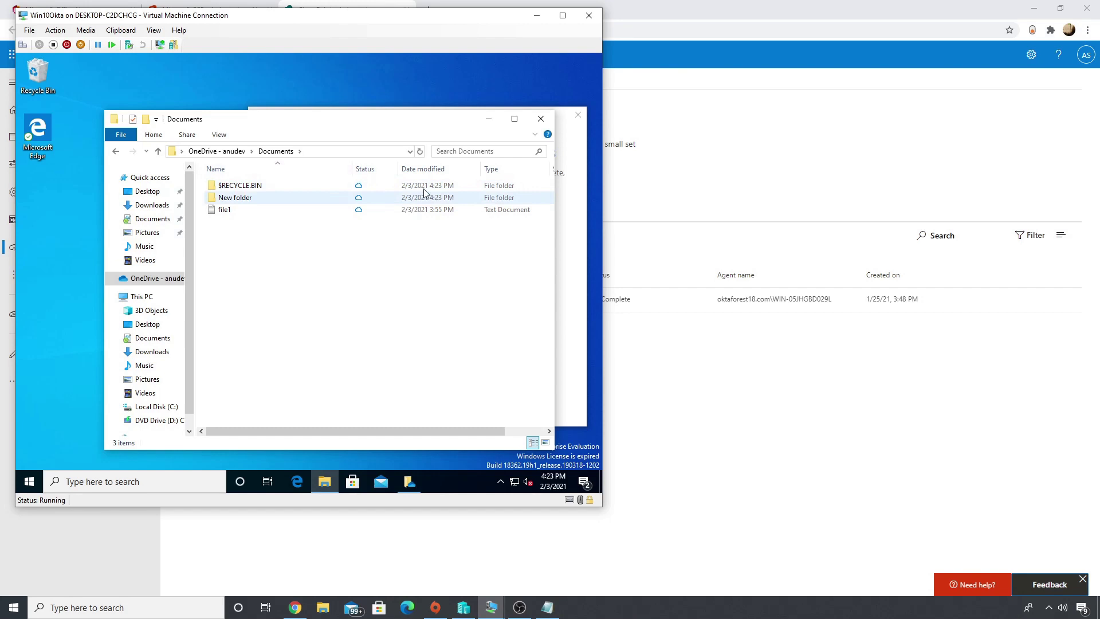
pyautogui.click(485, 120)
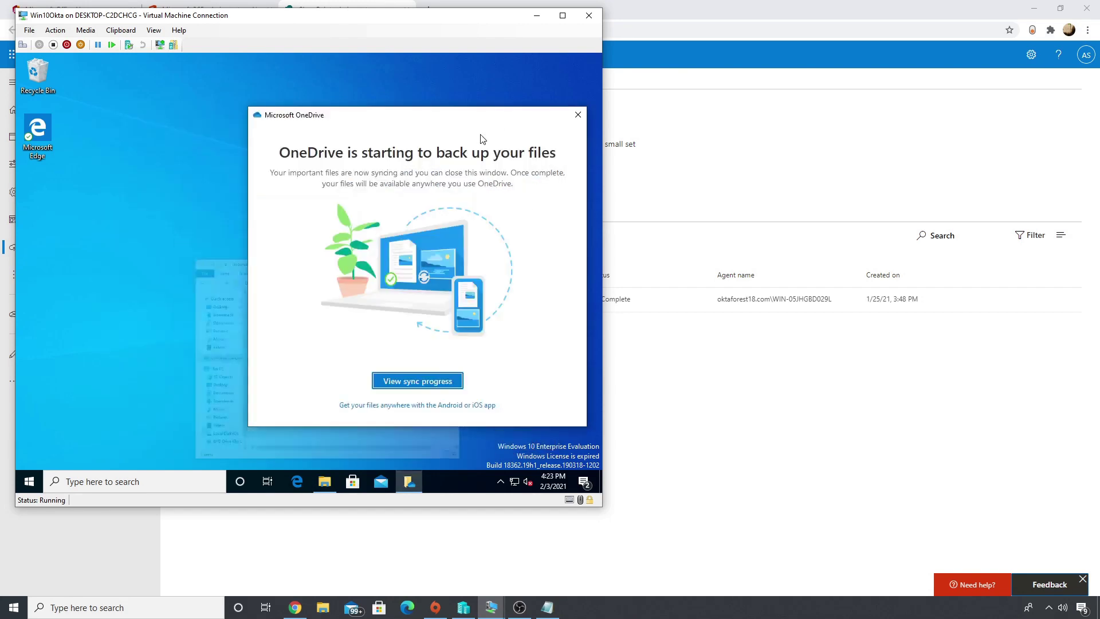
pyautogui.click(426, 380)
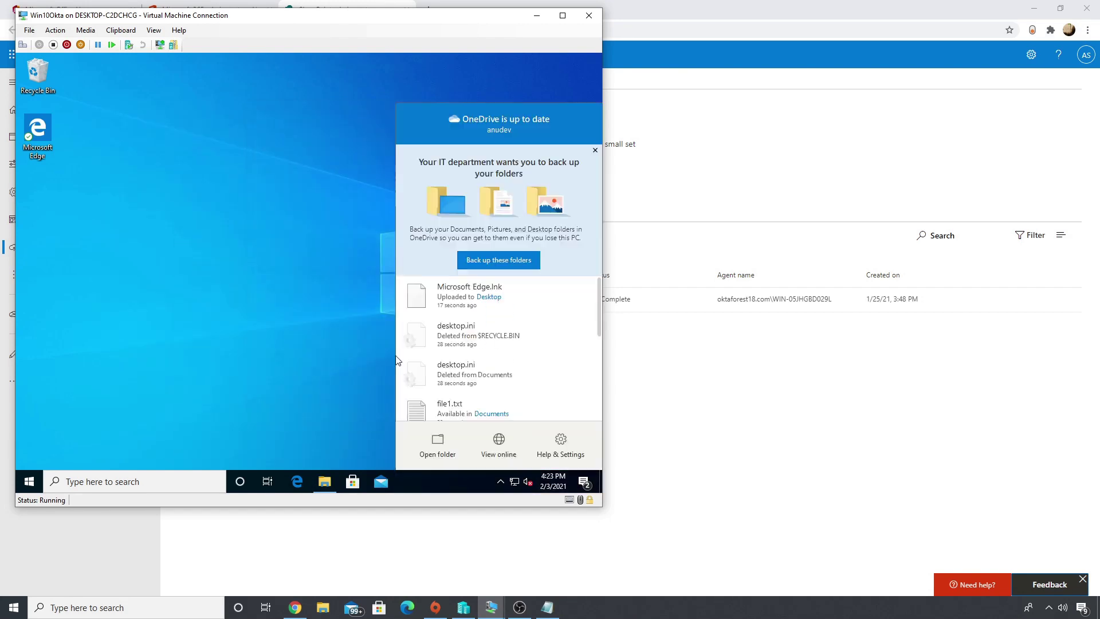
pyautogui.scroll(-5, 512, 328)
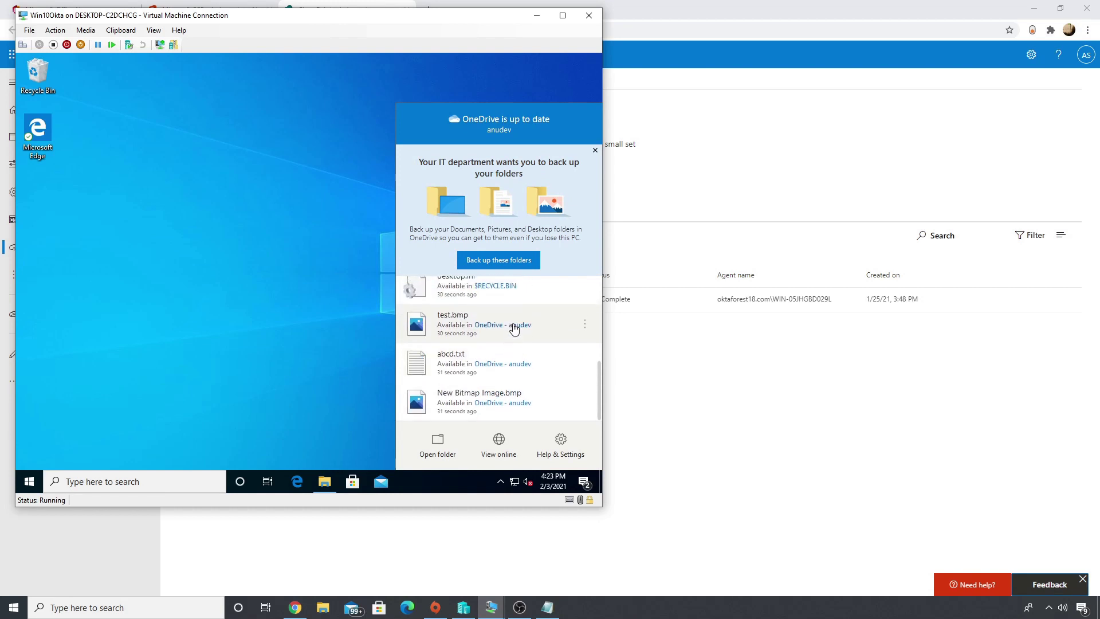
pyautogui.scroll(5, 514, 327)
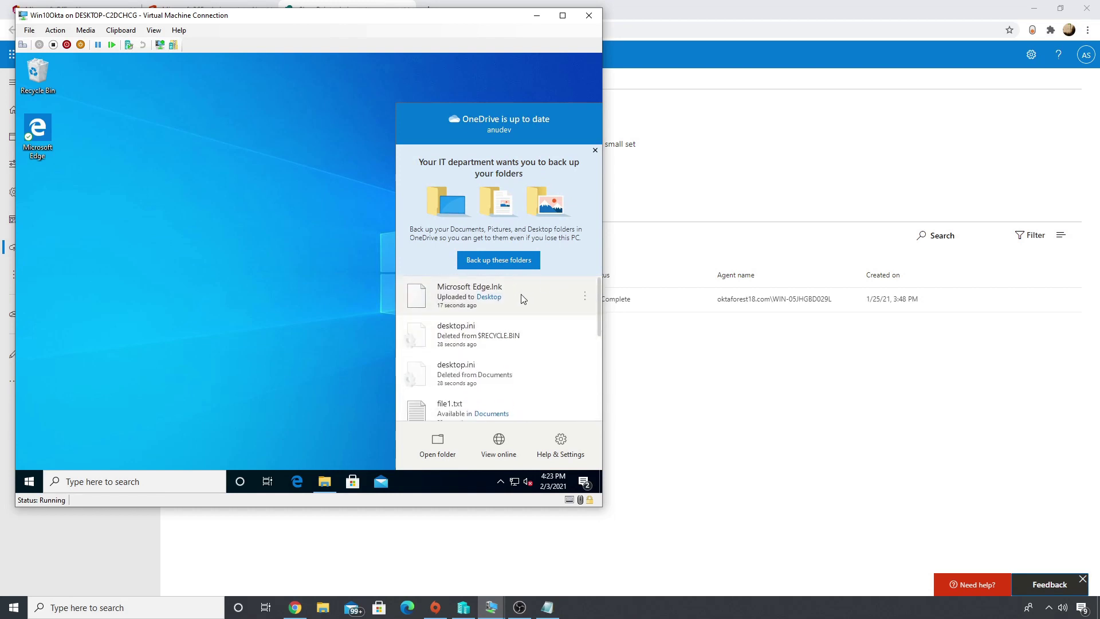
pyautogui.scroll(-2, 438, 393)
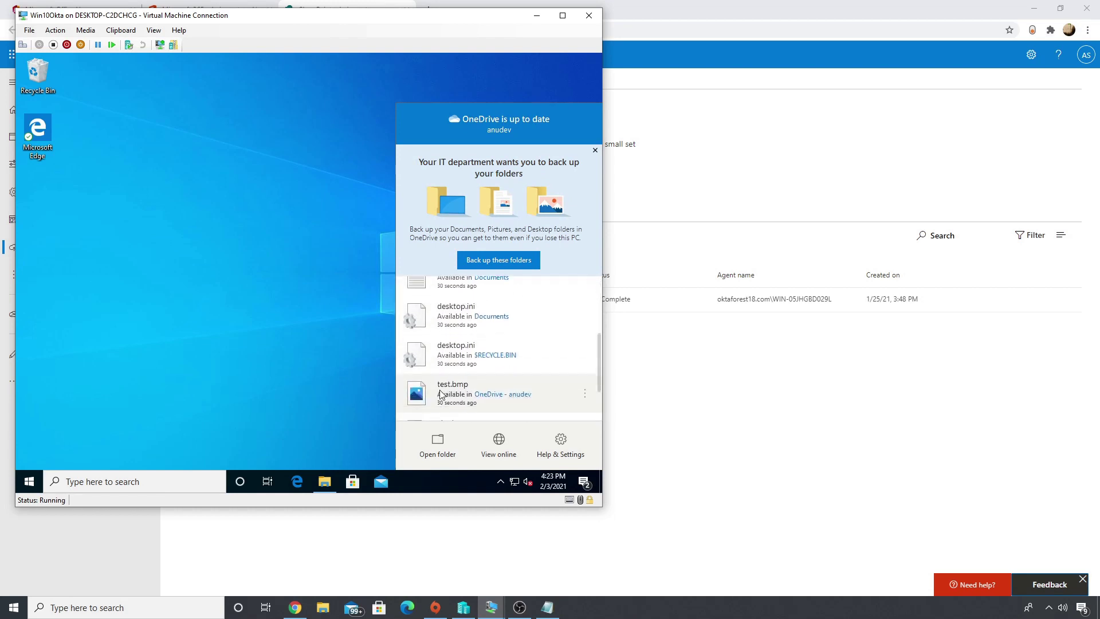
pyautogui.scroll(3, 491, 393)
# Browse OneDrive's Documents and Desktop folders, then the Pictures folder.
pyautogui.click(437, 444)
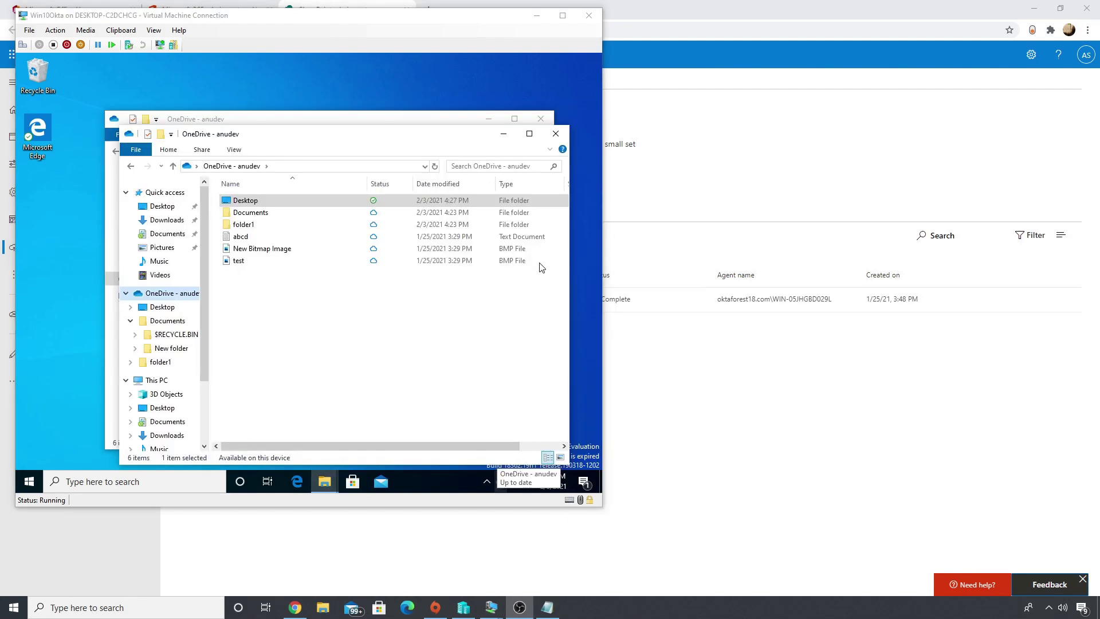
pyautogui.click(167, 322)
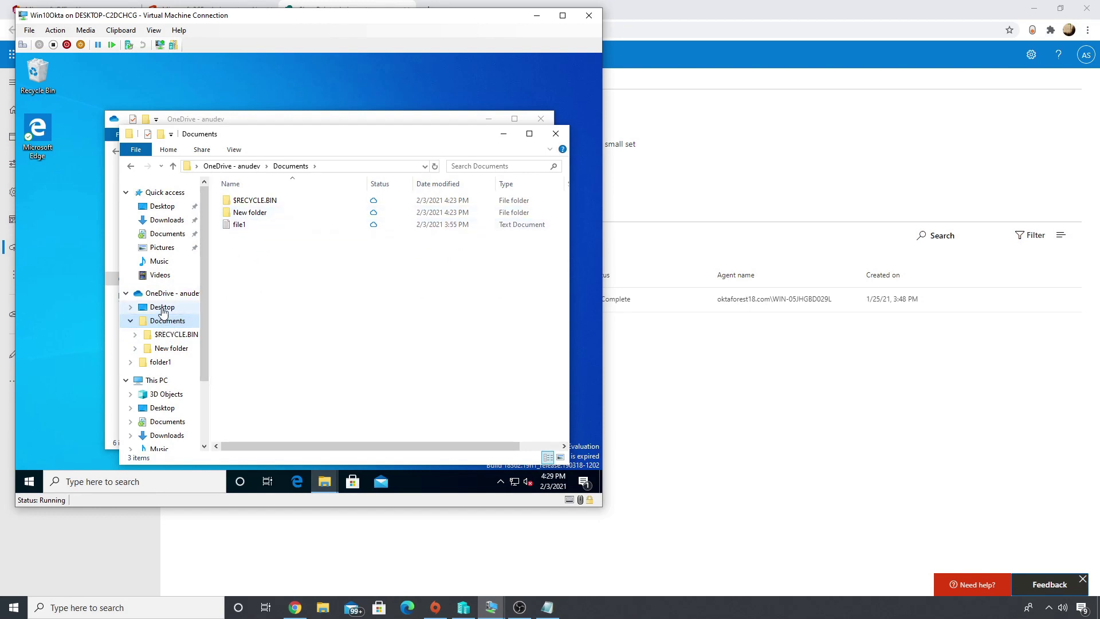
pyautogui.click(163, 309)
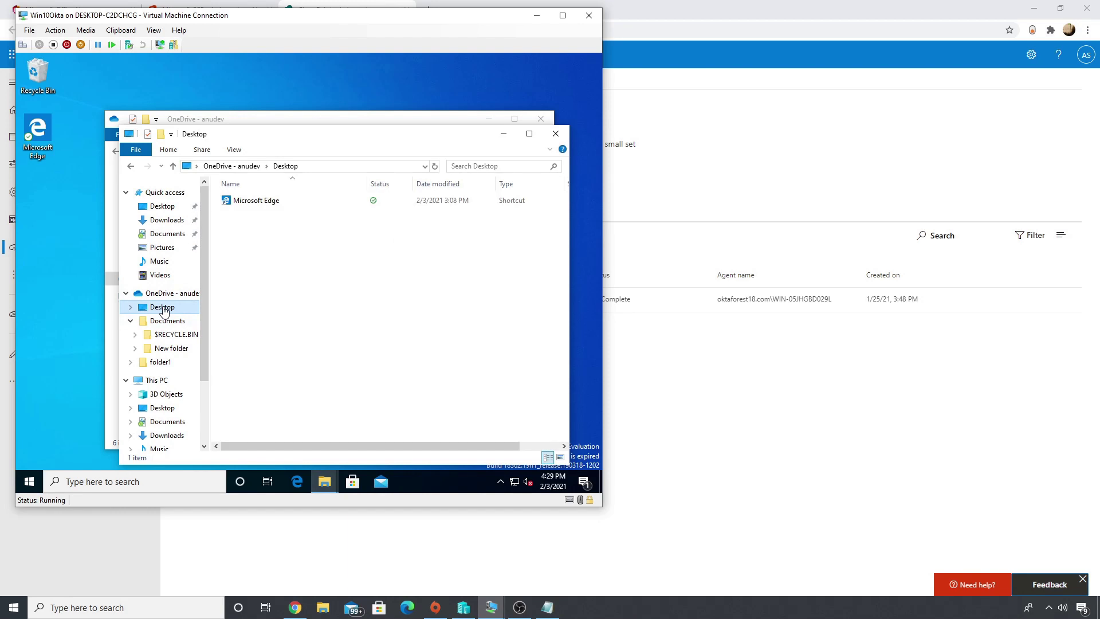
pyautogui.click(166, 294)
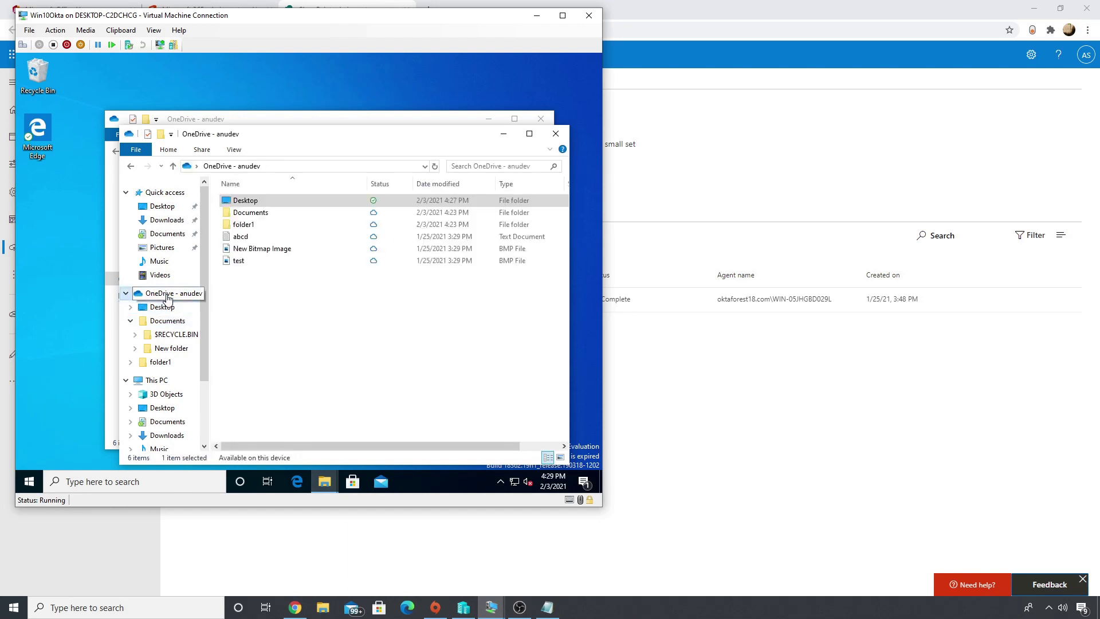
pyautogui.click(166, 247)
# Check the local Documents folder's Location, still on the network redirect share.
pyautogui.click(172, 234)
pyautogui.rightClick(174, 233)
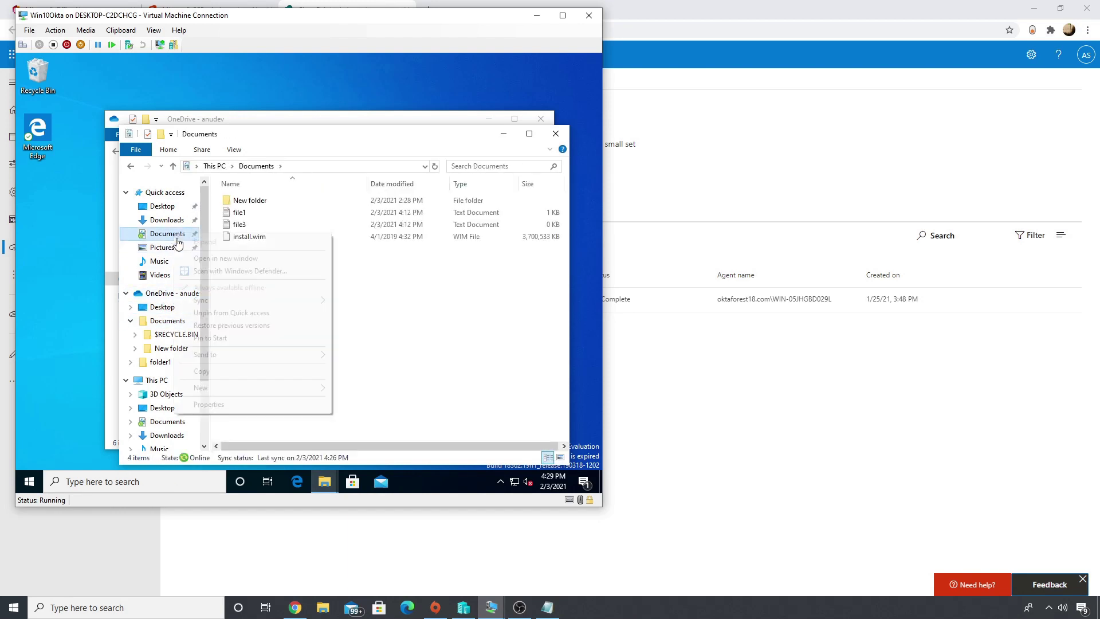
pyautogui.click(207, 404)
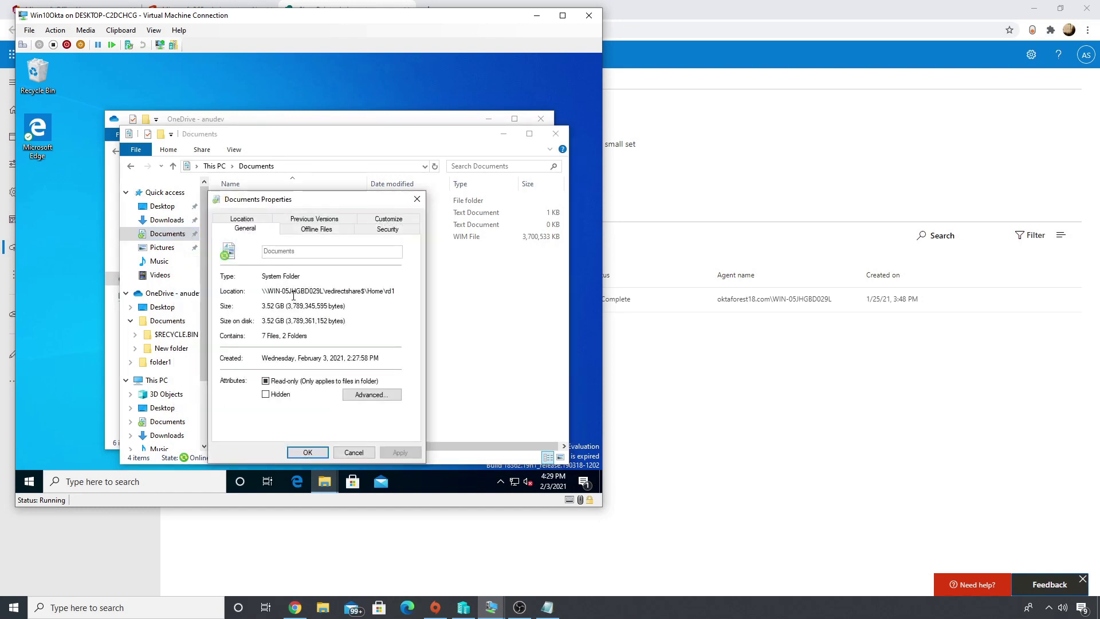
pyautogui.click(353, 453)
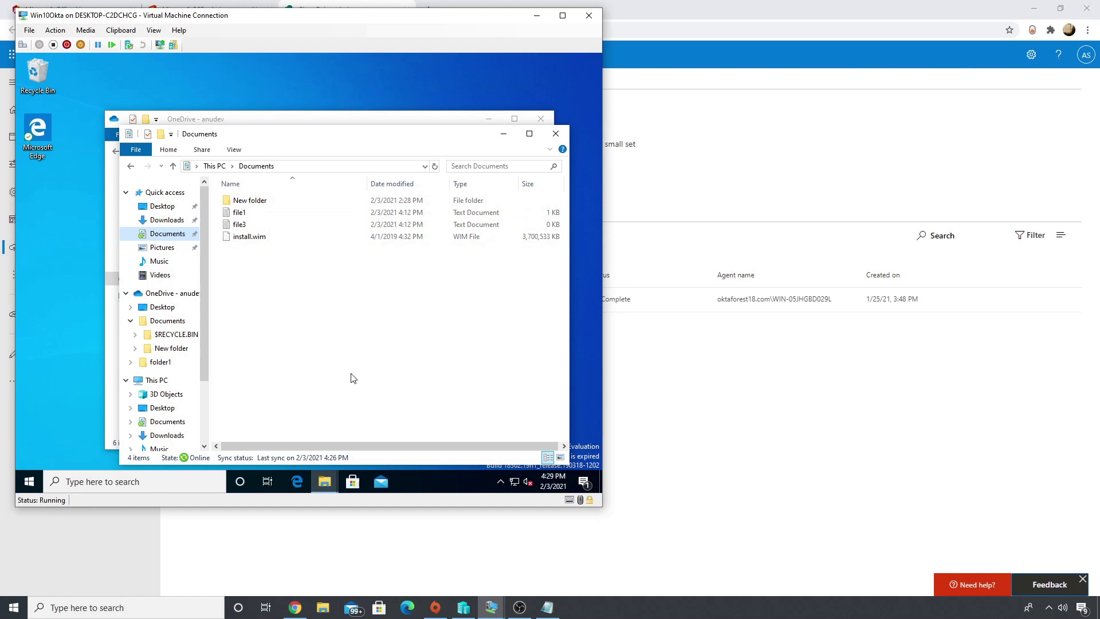
# Restart the VM from the Start button's Shut down or sign out menu.
pyautogui.rightClick(30, 481)
pyautogui.moveTo(62, 454)
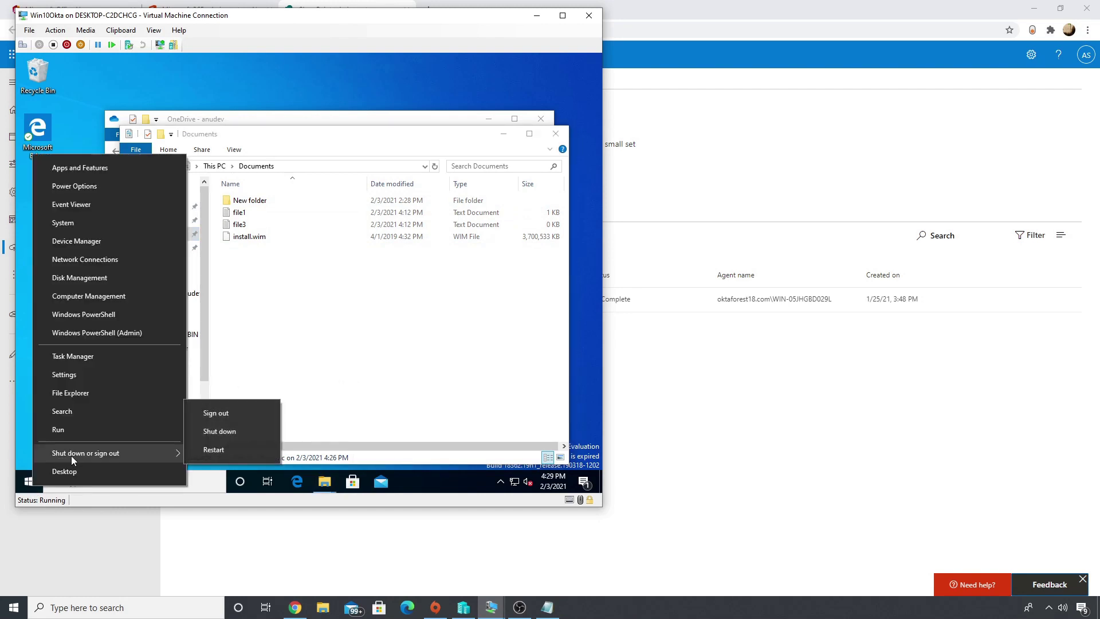
pyautogui.click(213, 449)
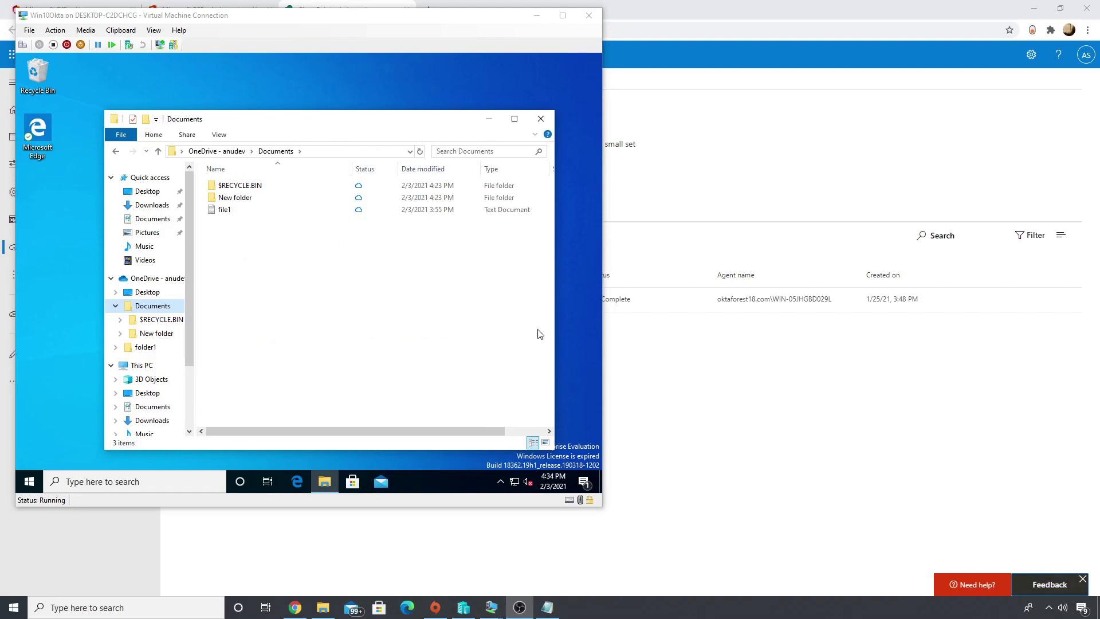
# Inspect the local Documents folder's Location path in its properties.
pyautogui.click(139, 220)
pyautogui.rightClick(139, 221)
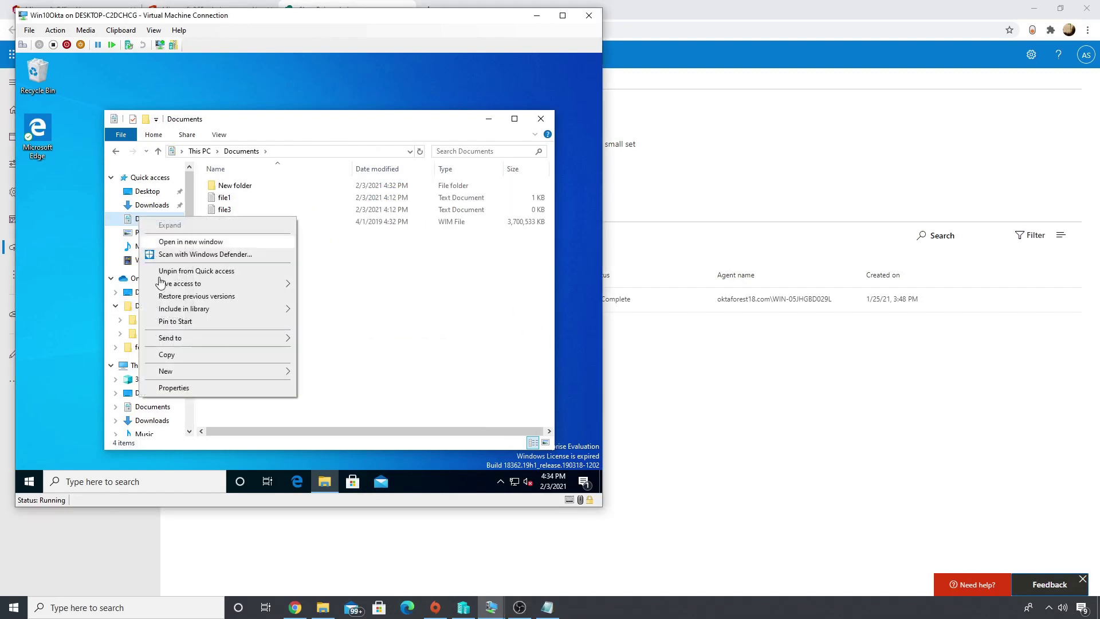
pyautogui.click(171, 388)
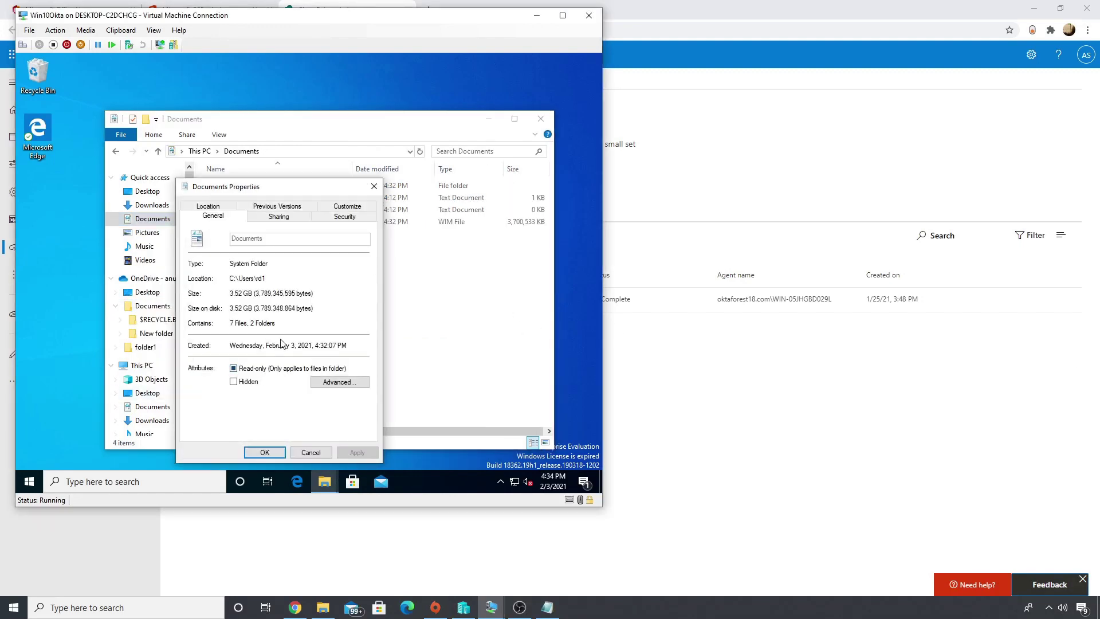
pyautogui.moveTo(267, 278); pyautogui.dragTo(228, 278)
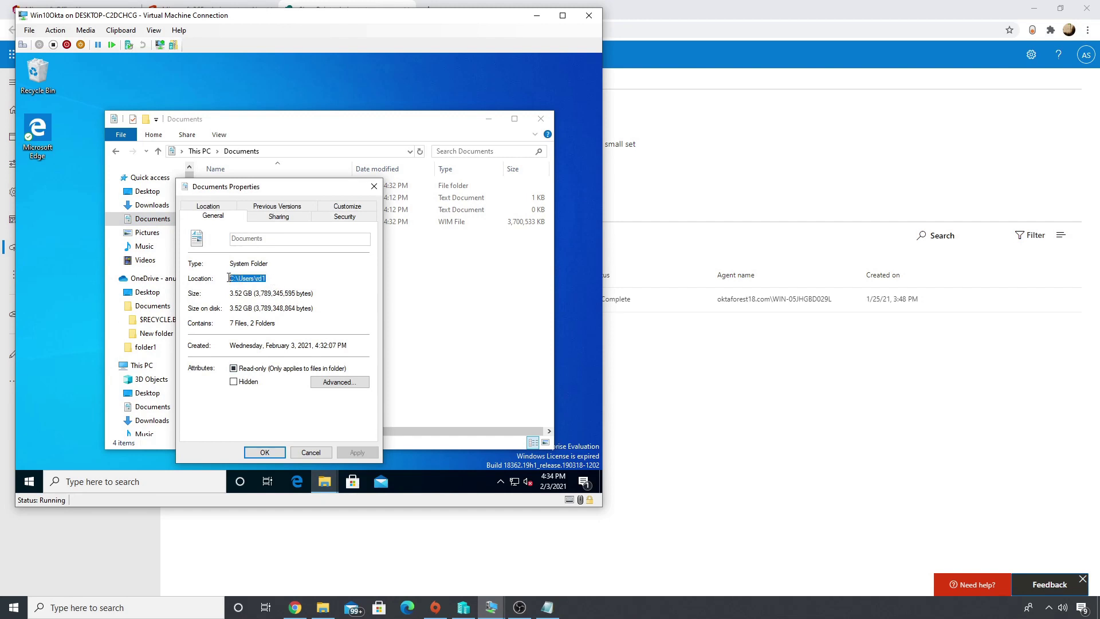
pyautogui.click(311, 452)
# Browse the Documents and OneDrive folders, then open OneDrive's status panel from the tray.
pyautogui.click(154, 306)
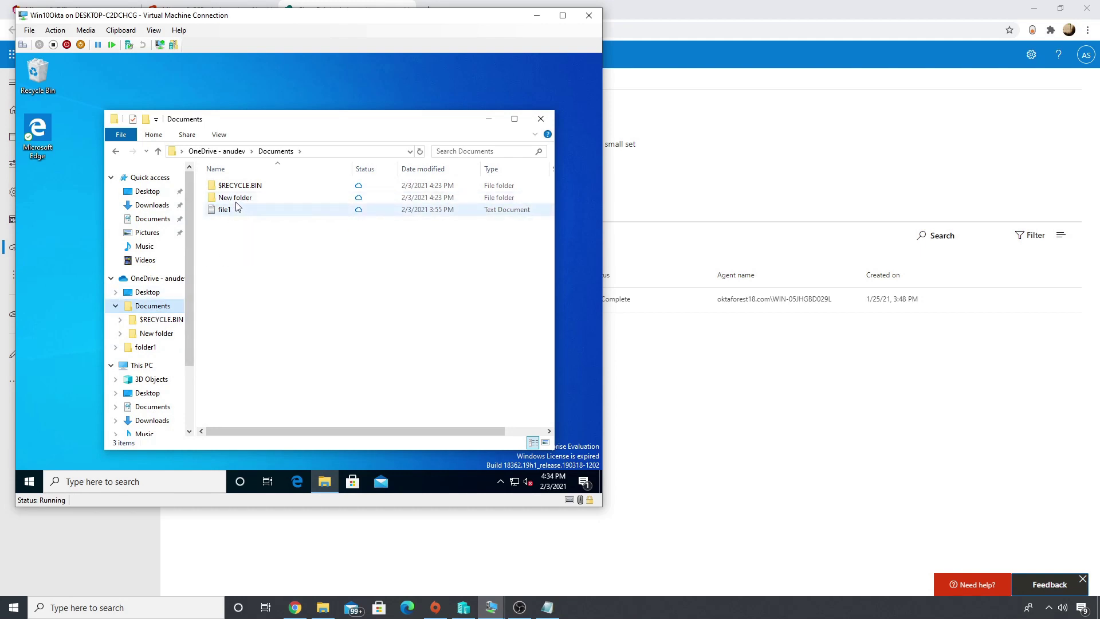
pyautogui.click(152, 221)
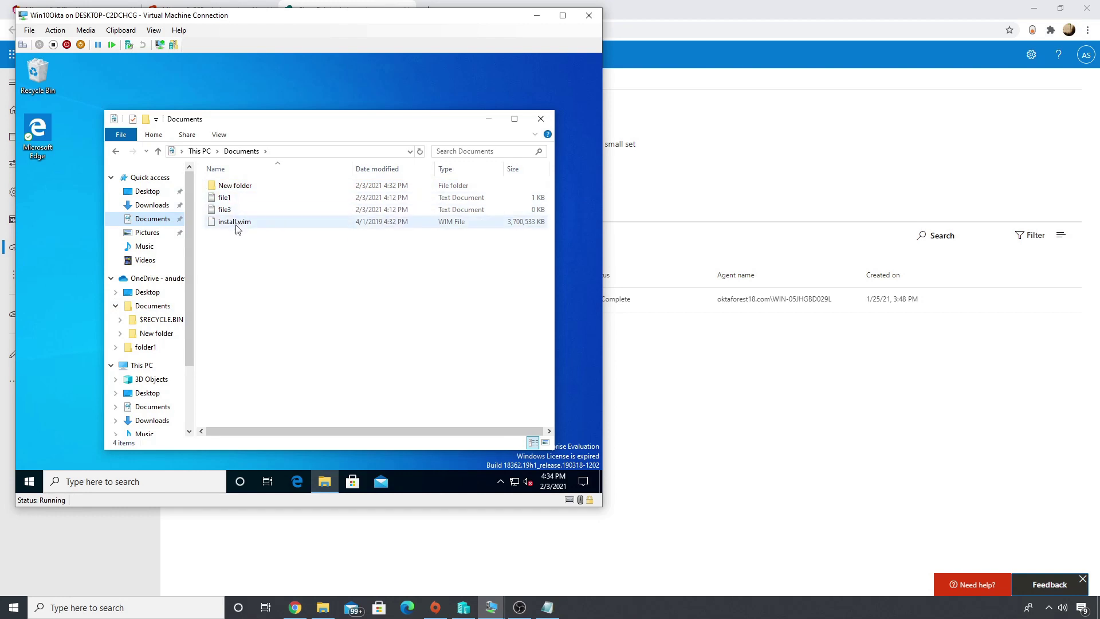
pyautogui.click(165, 279)
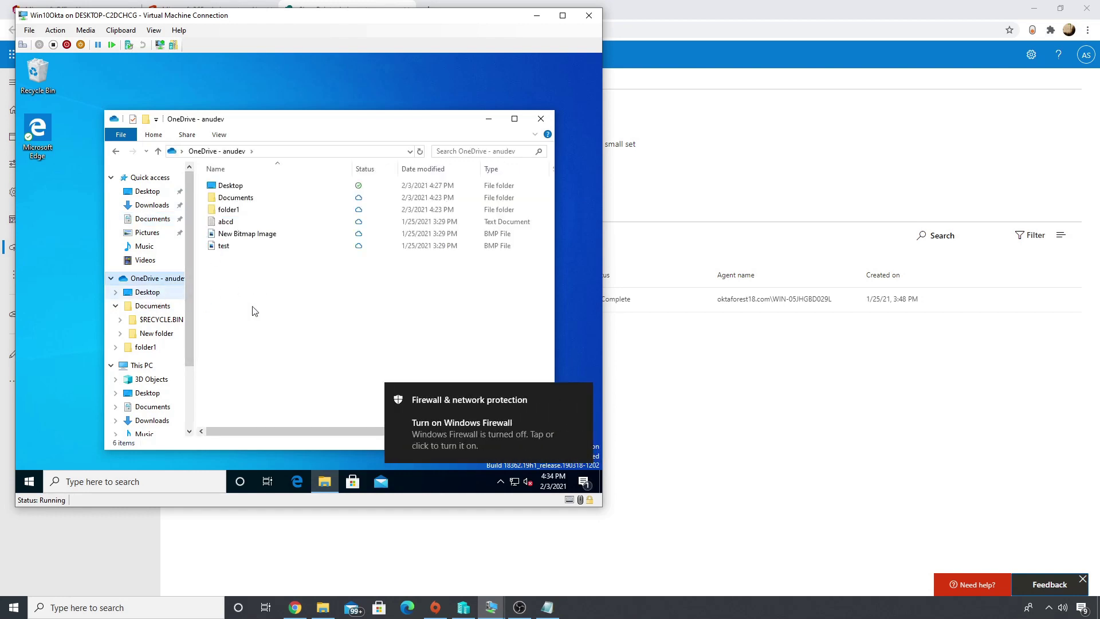
pyautogui.click(580, 394)
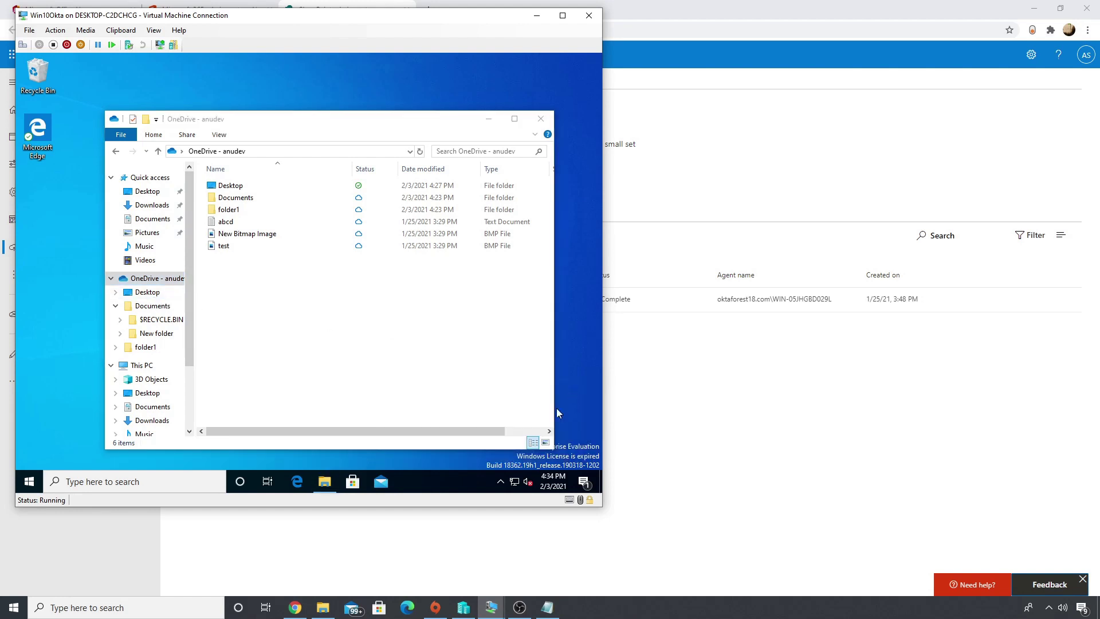
pyautogui.click(500, 481)
pyautogui.click(489, 460)
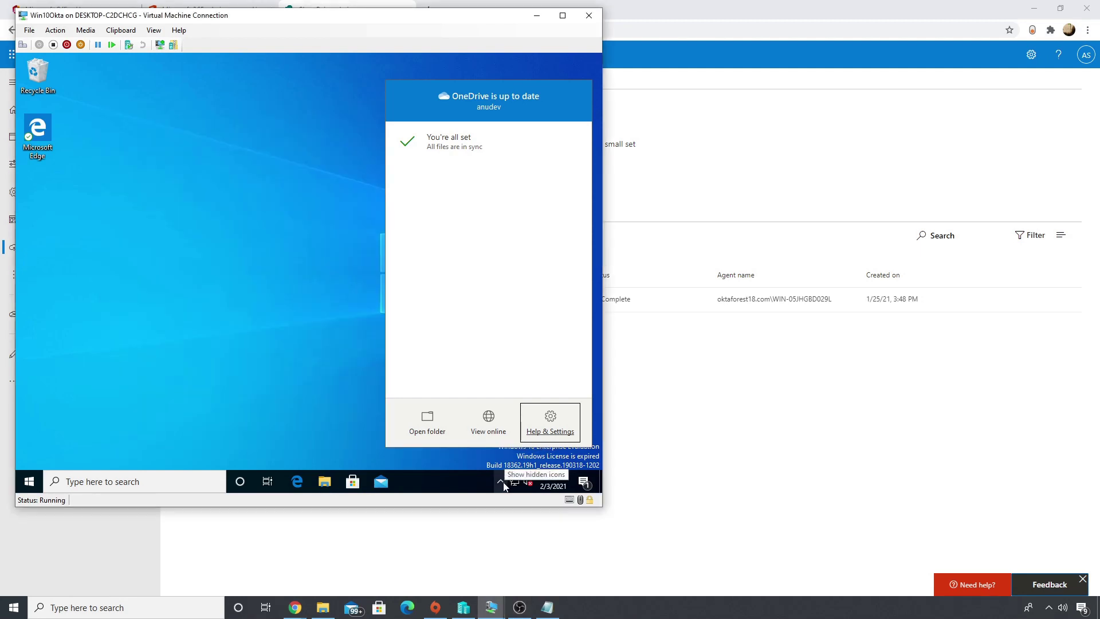
# Open OneDrive Settings' Backup tab and launch Manage backup for Documents and Pictures.
pyautogui.click(501, 478)
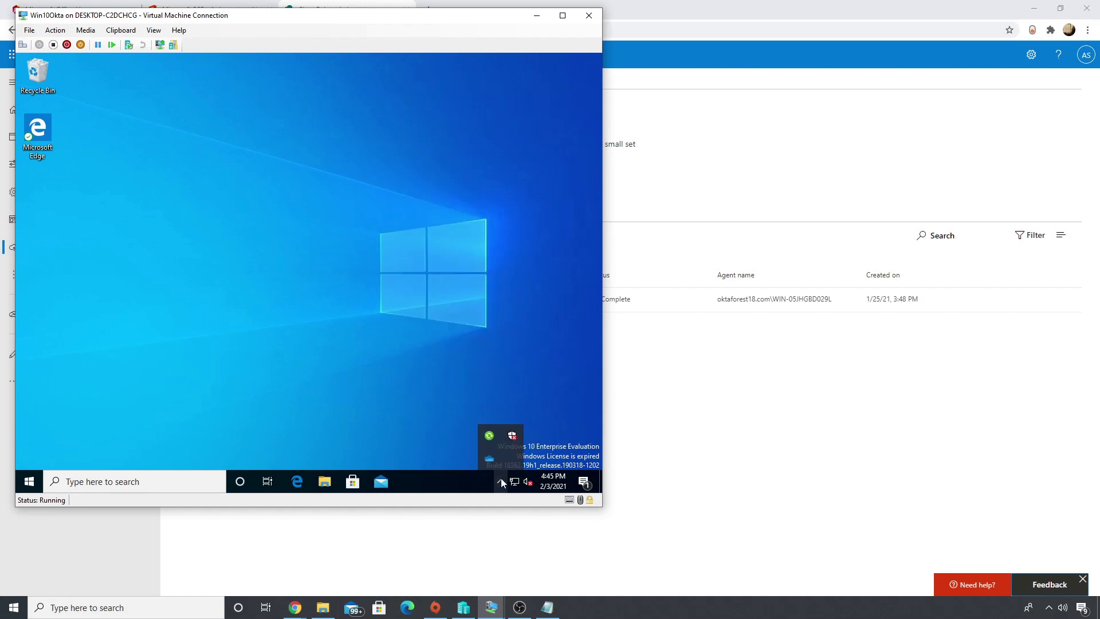
pyautogui.rightClick(487, 462)
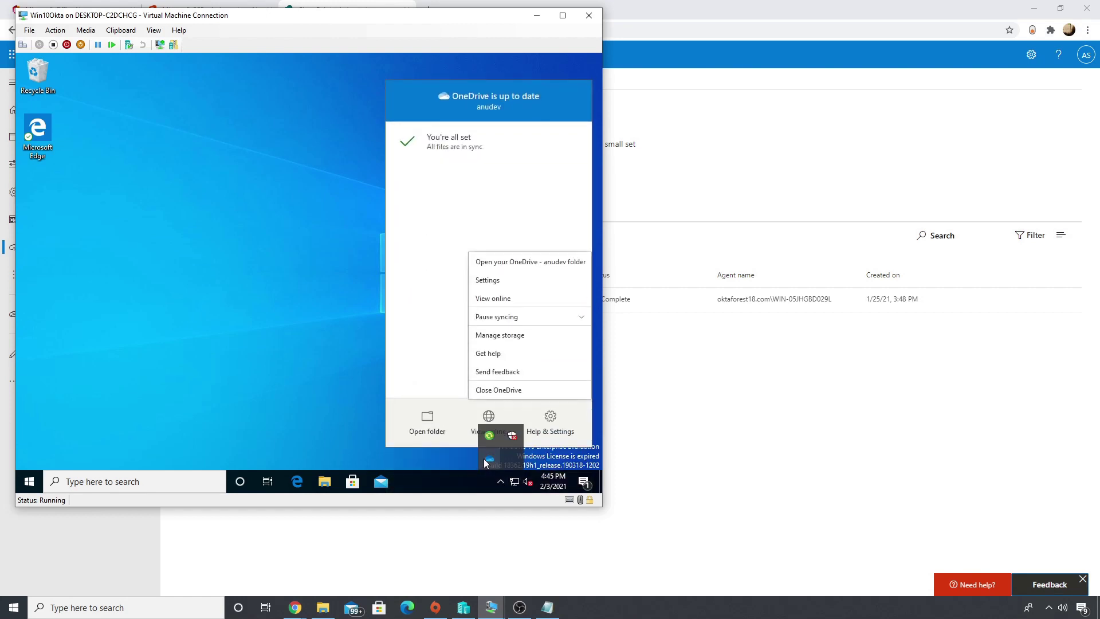
pyautogui.click(492, 280)
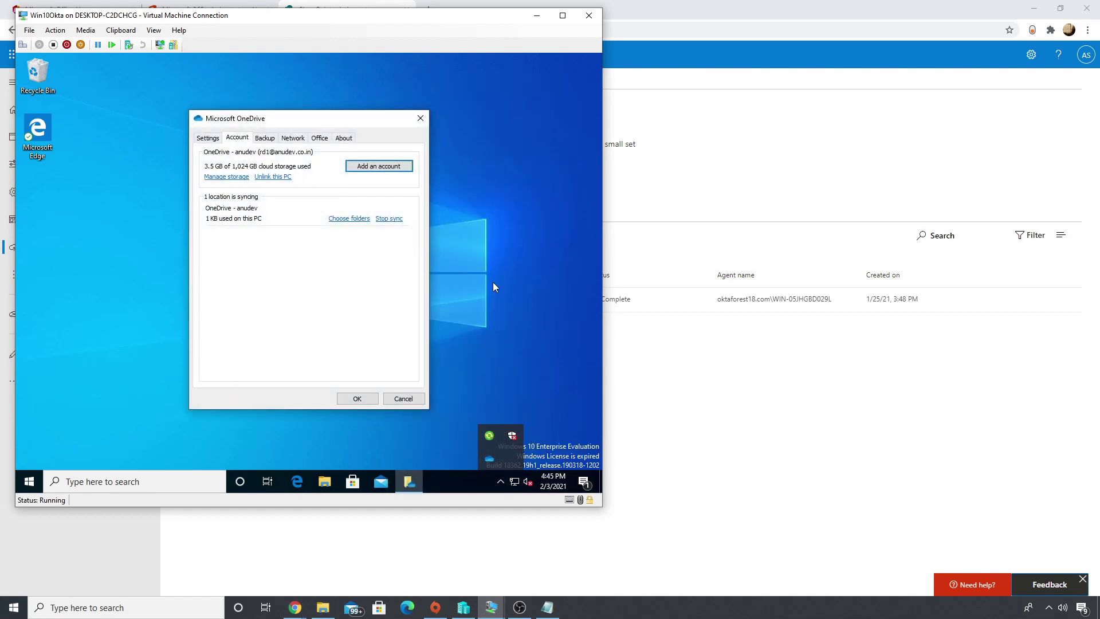
pyautogui.click(259, 140)
pyautogui.click(378, 168)
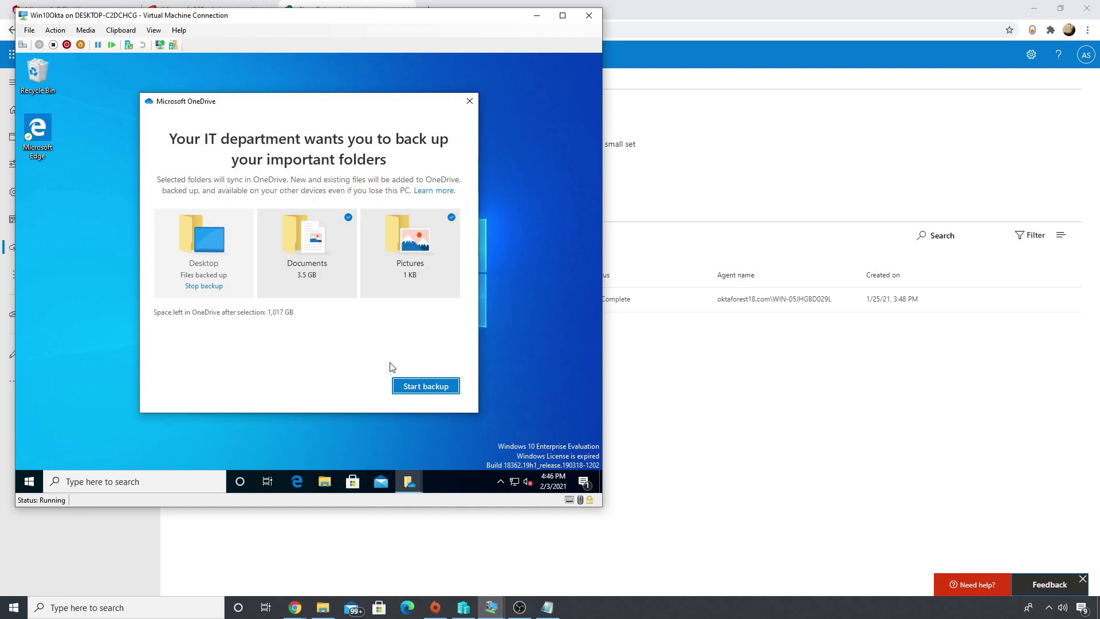
# Start backing up Documents and Pictures, skipping in-use files, and view sync progress.
pyautogui.click(409, 389)
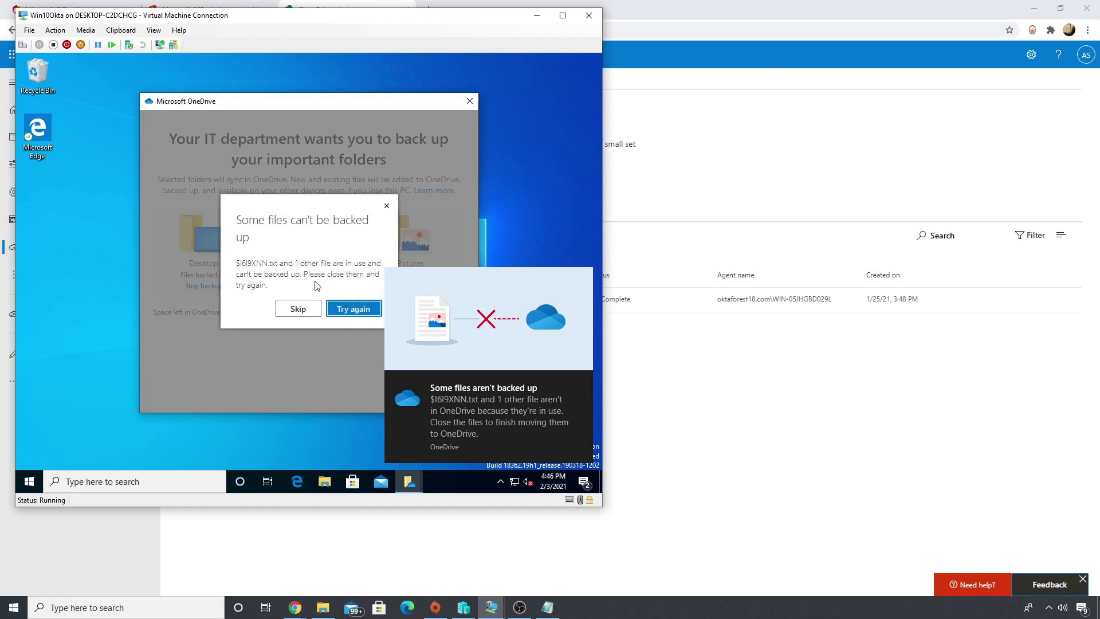
pyautogui.click(297, 309)
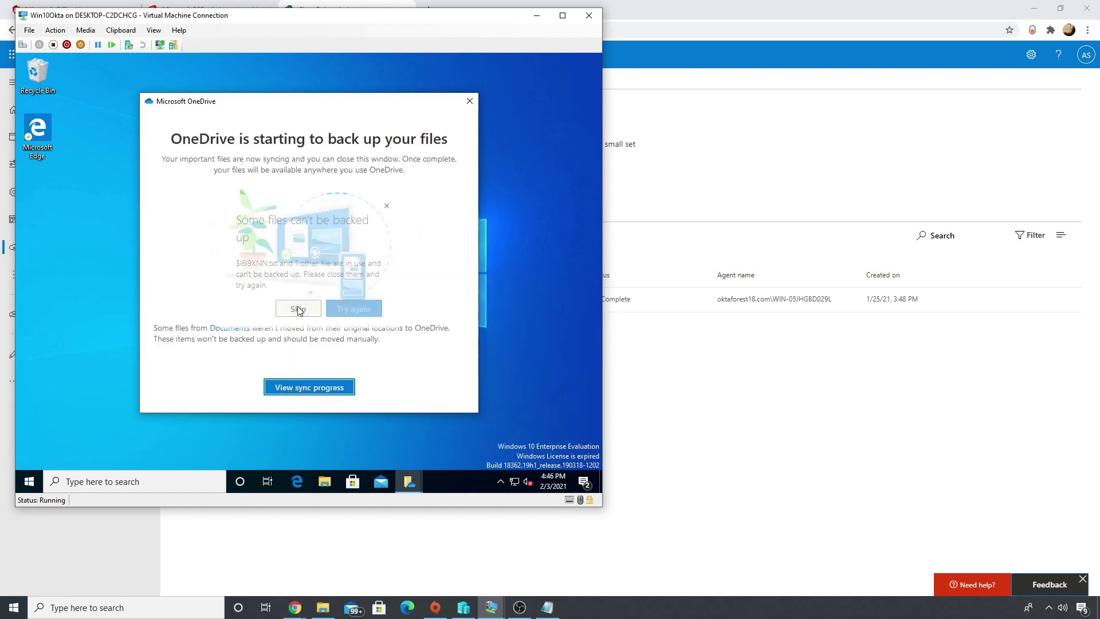
pyautogui.click(309, 389)
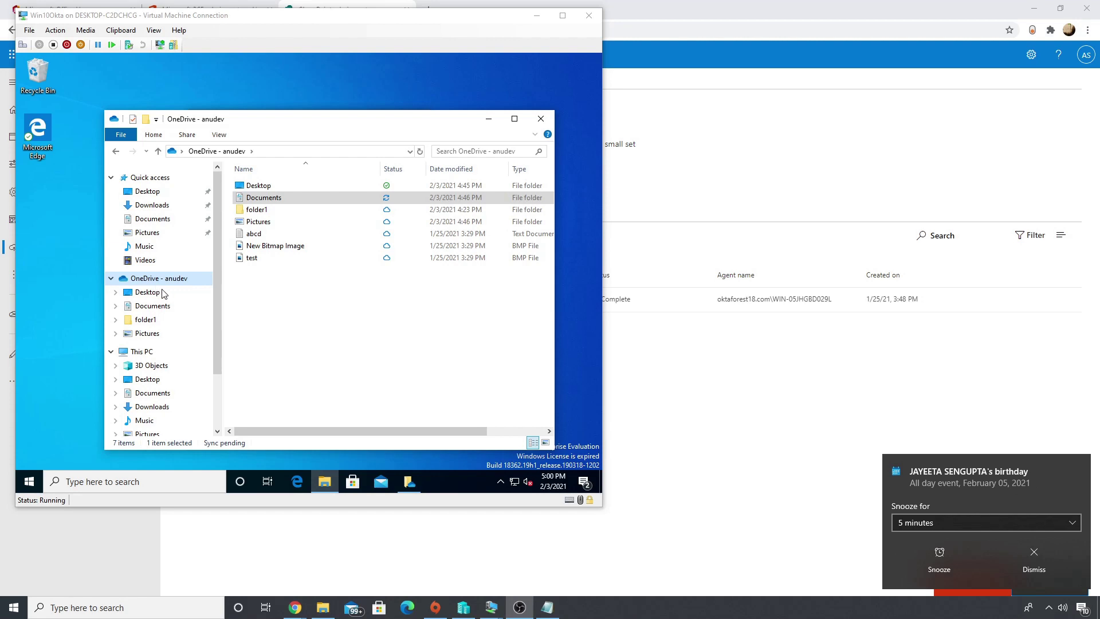
# Inspect files in OneDrive's Documents folder, viewing file1 - Copy in Notepad.
pyautogui.doubleClick(276, 198)
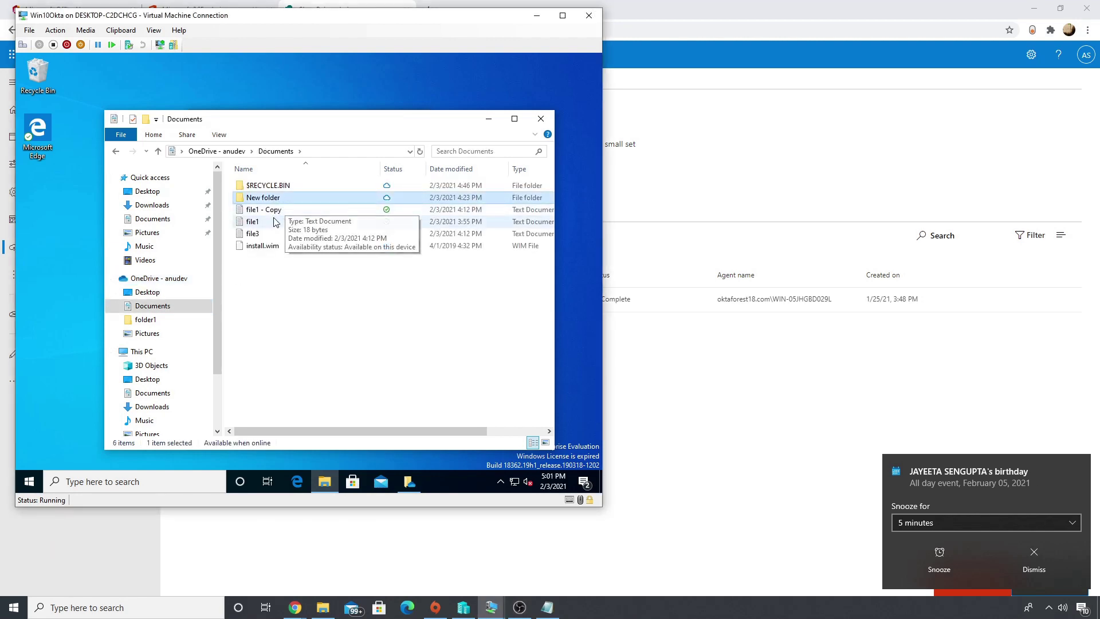
pyautogui.click(271, 224)
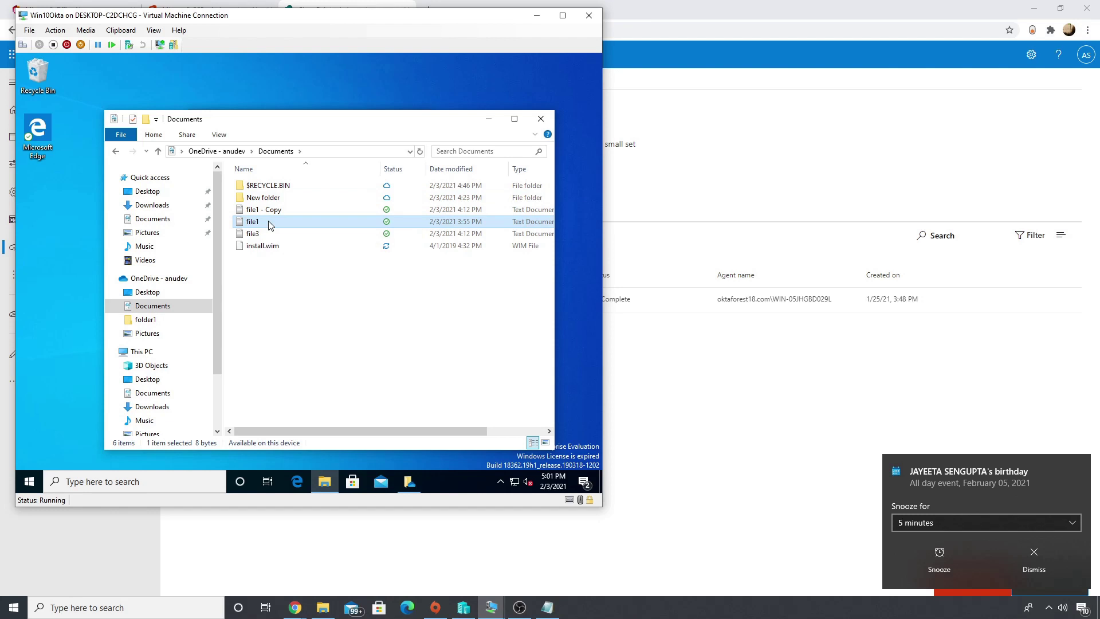
pyautogui.doubleClick(269, 209)
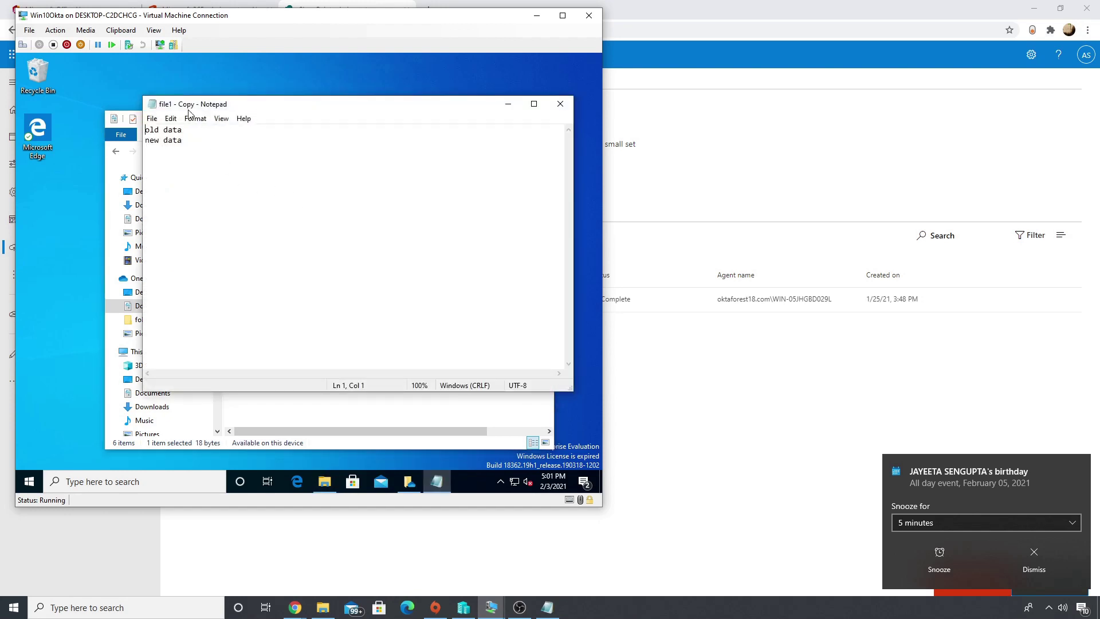
pyautogui.click(560, 104)
pyautogui.click(256, 224)
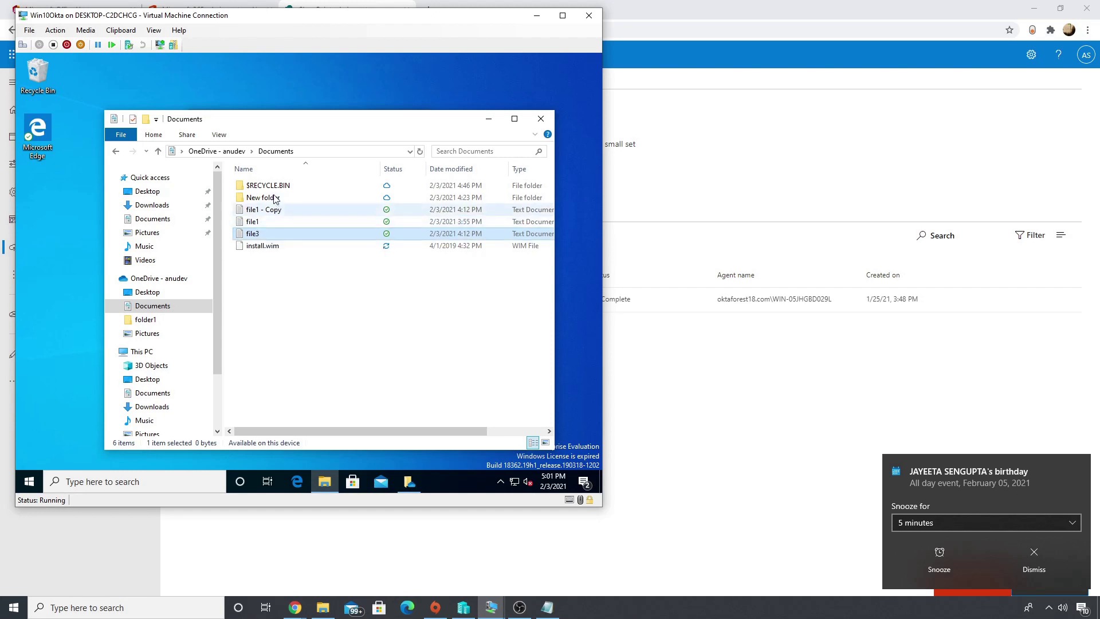
pyautogui.click(269, 197)
pyautogui.click(278, 245)
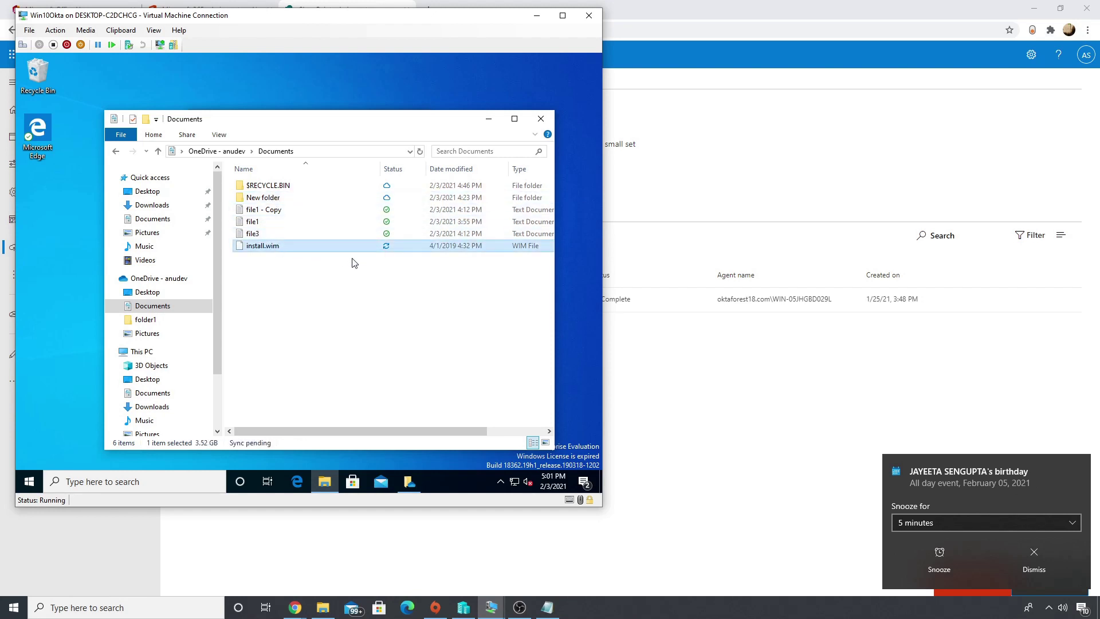
# Browse OneDrive's Pictures and Desktop, then check the Documents folder's Location in properties.
pyautogui.click(157, 334)
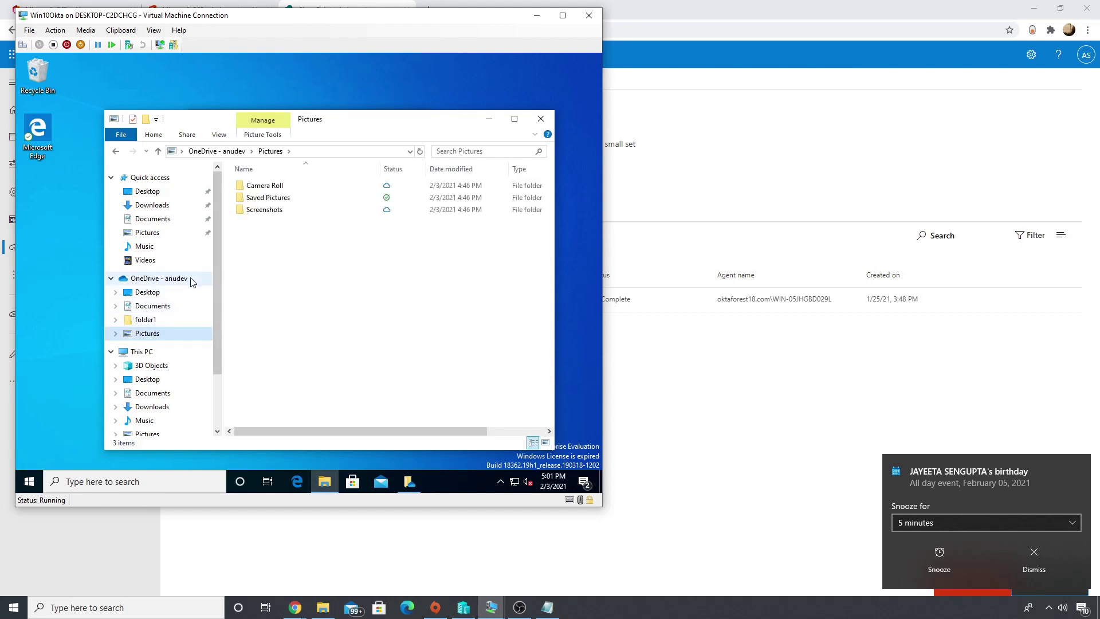
pyautogui.click(150, 292)
pyautogui.click(166, 218)
pyautogui.rightClick(166, 218)
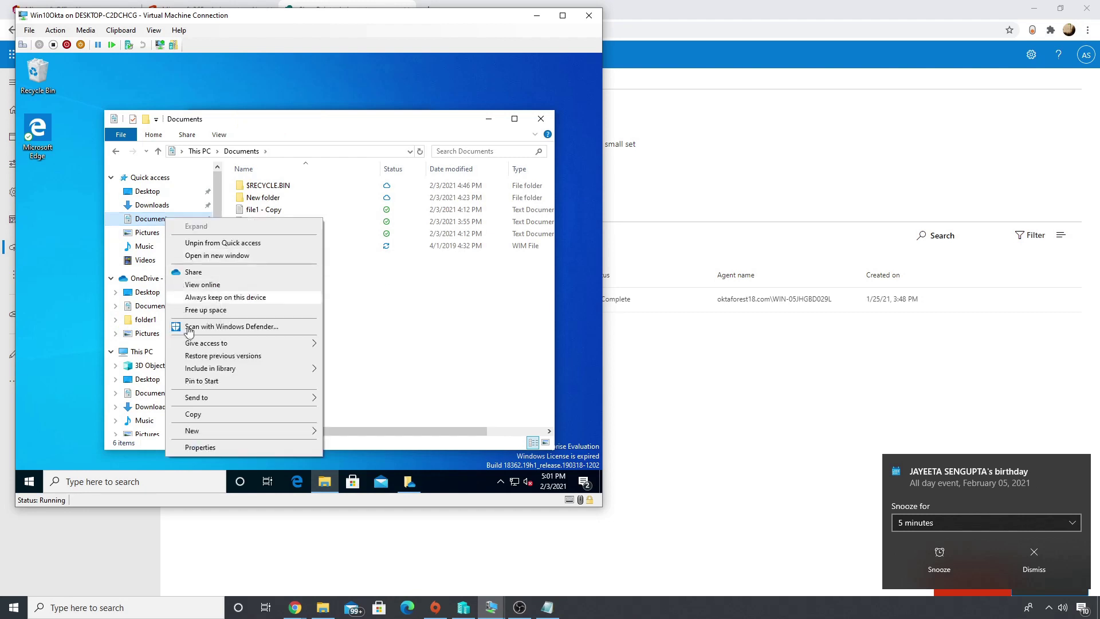
pyautogui.click(202, 447)
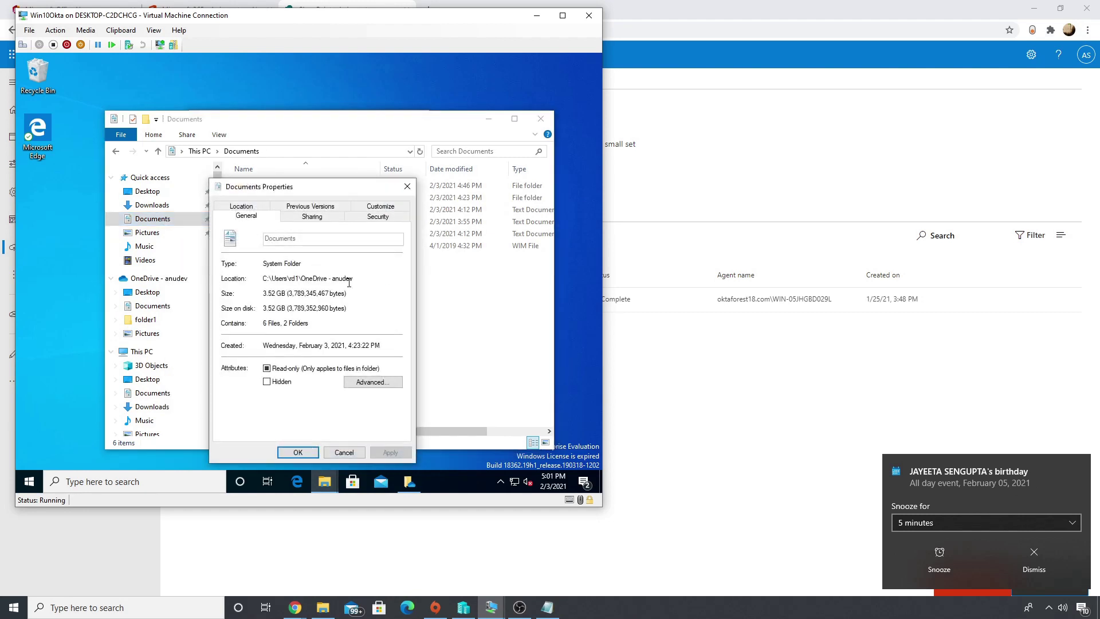
pyautogui.click(344, 452)
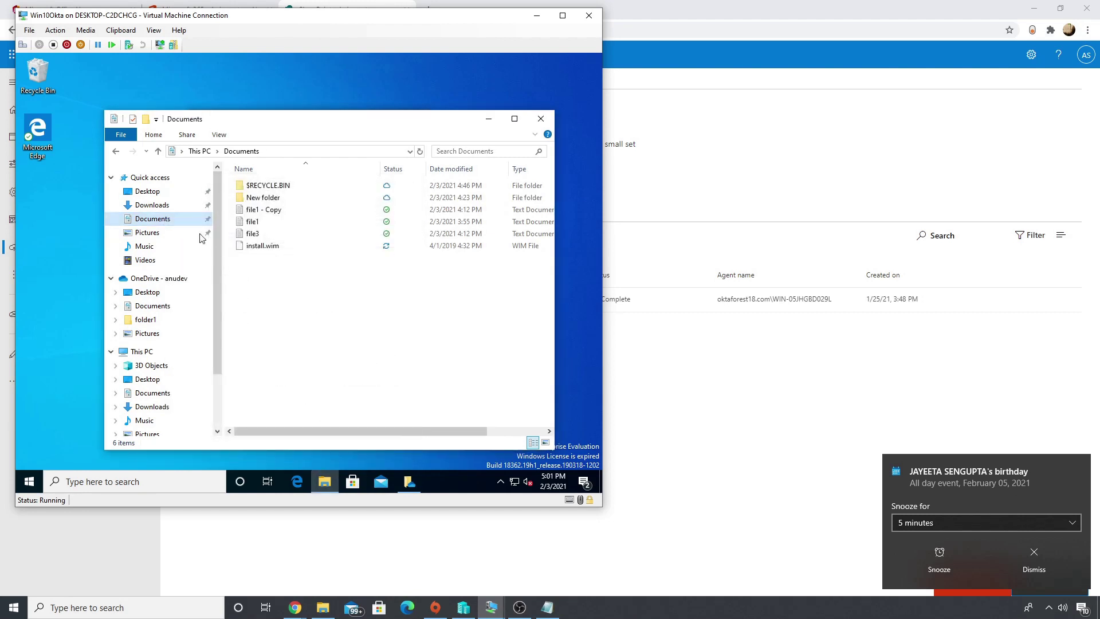
# Check the Pictures folder's properties to confirm it now sits inside OneDrive.
pyautogui.rightClick(157, 195)
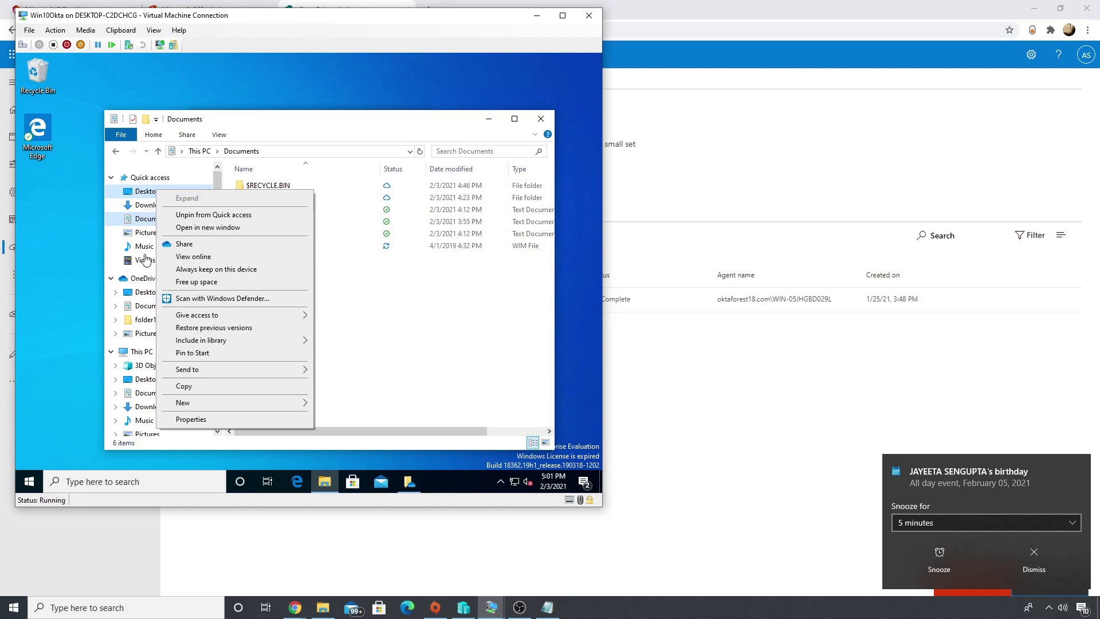
pyautogui.click(143, 233)
pyautogui.rightClick(148, 232)
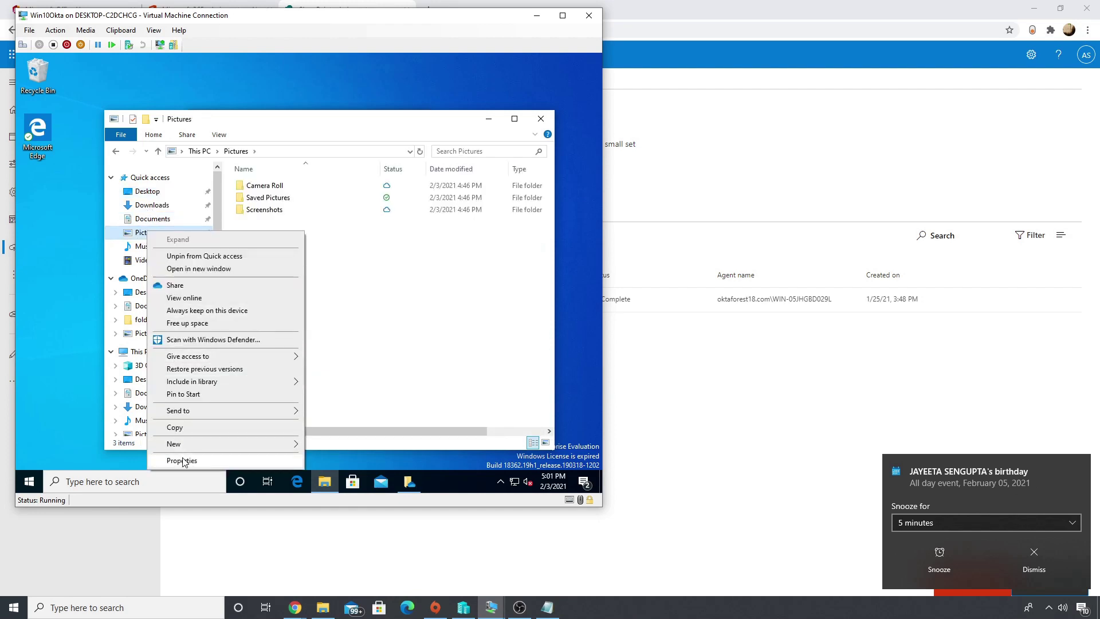
pyautogui.click(182, 461)
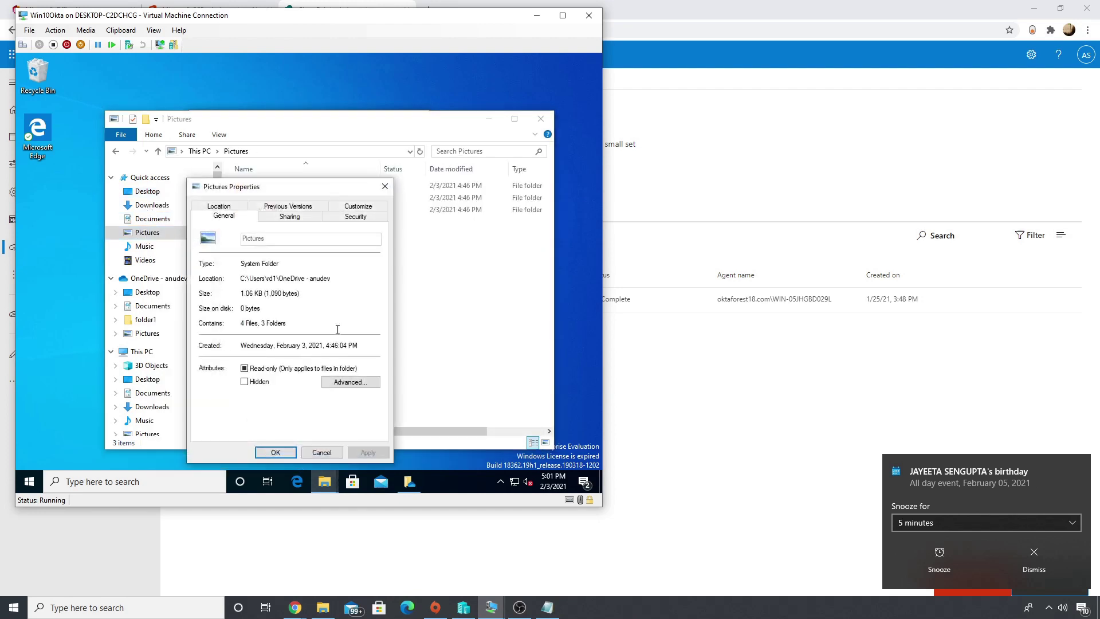
pyautogui.click(321, 452)
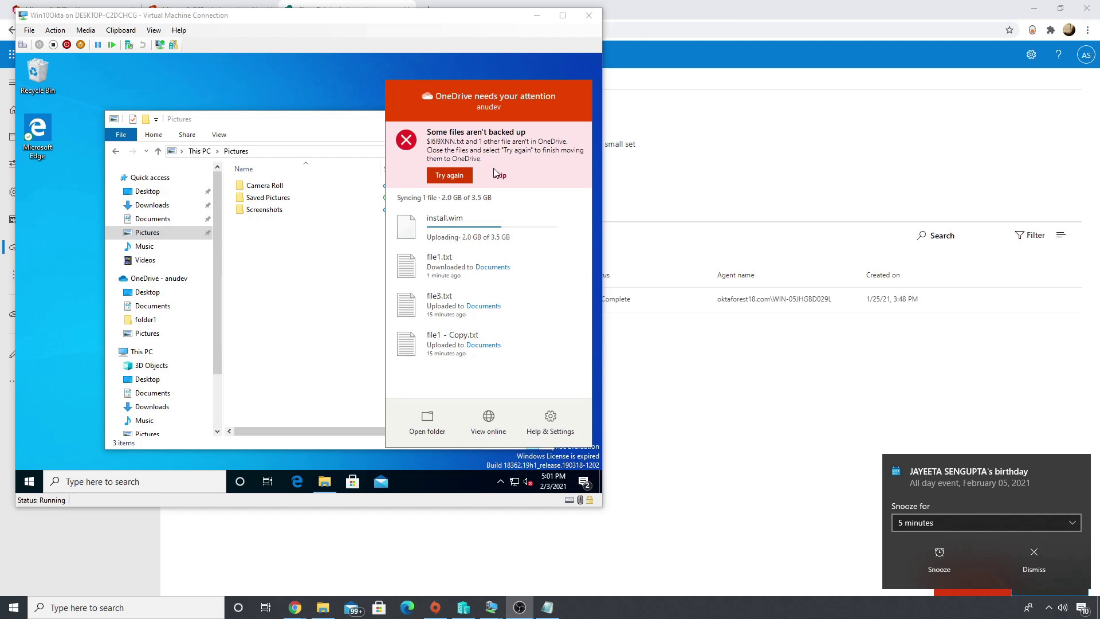
# Skip OneDrive's files-not-backed-up warning, then view Documents with install.wim still uploading.
pyautogui.click(456, 179)
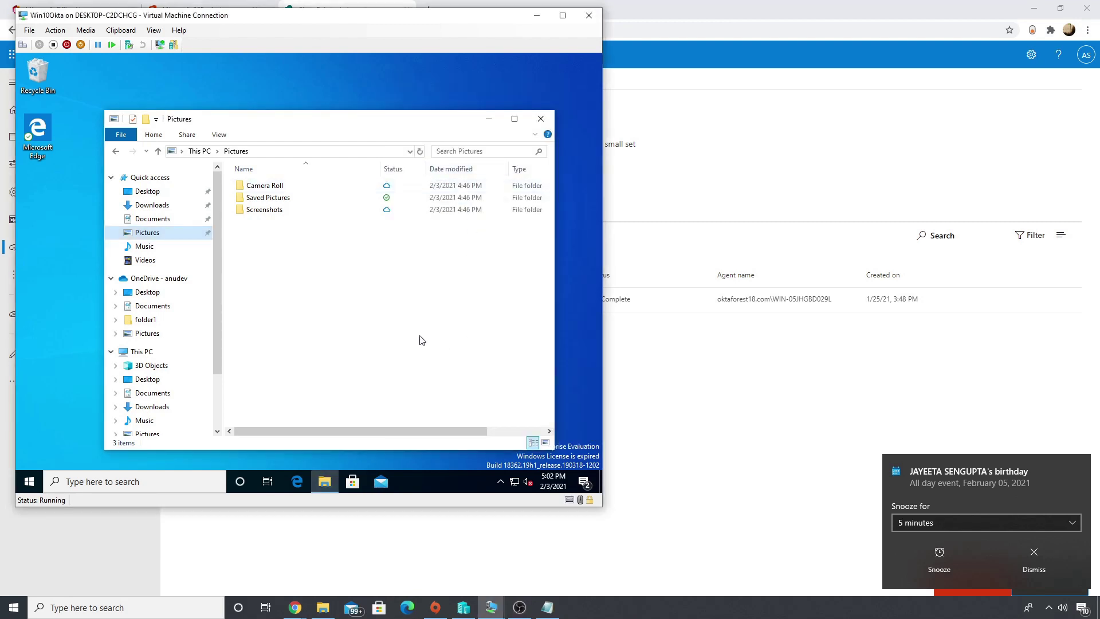
pyautogui.click(500, 482)
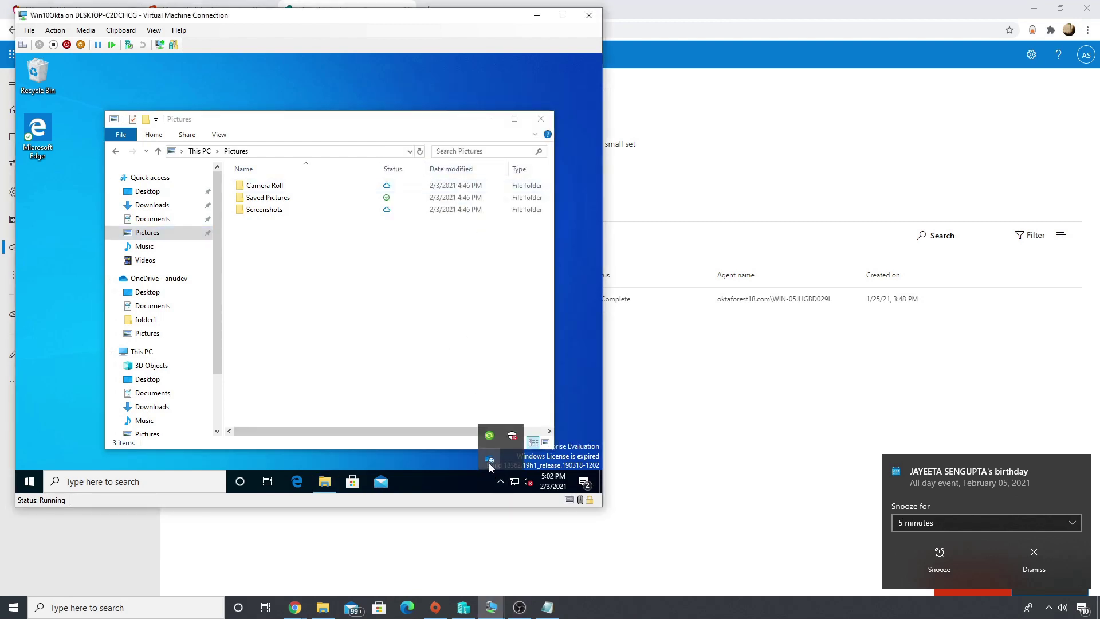
pyautogui.click(489, 457)
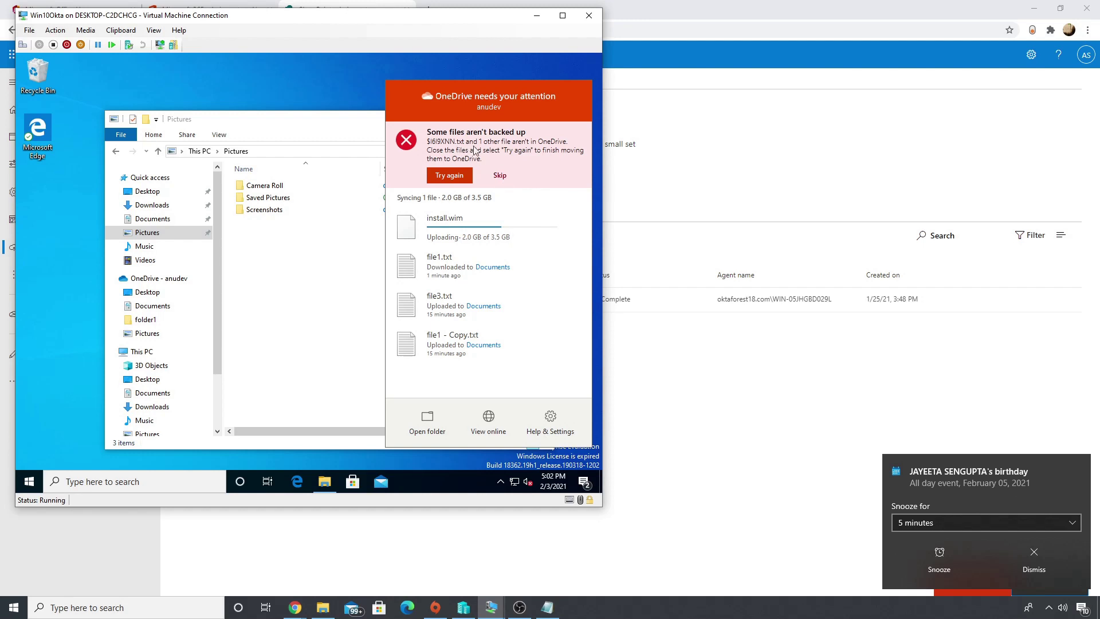
pyautogui.click(501, 185)
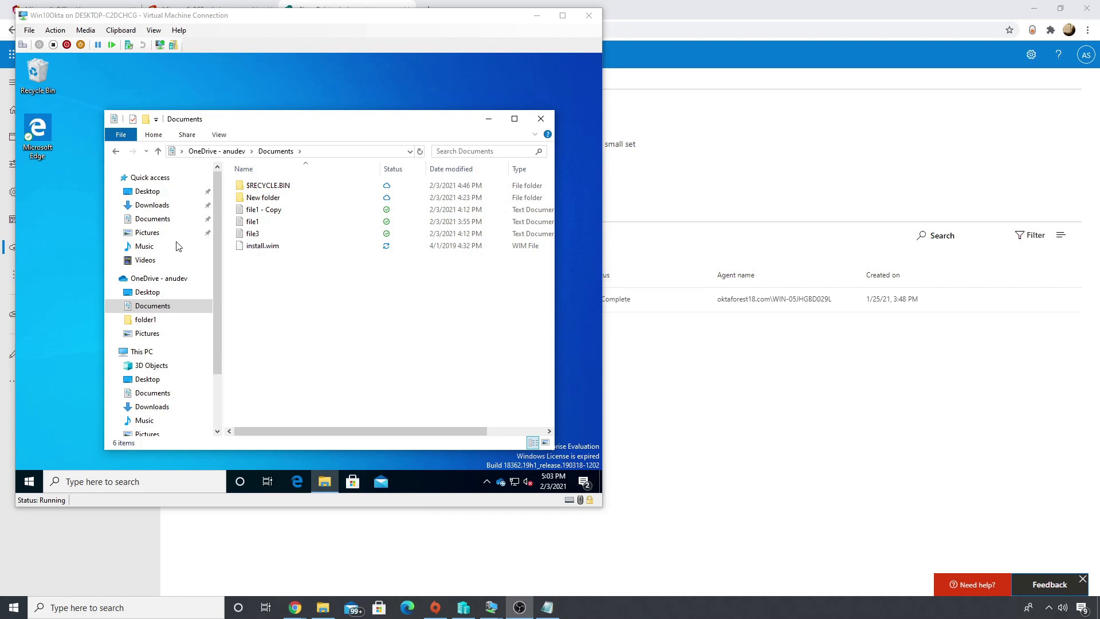
pyautogui.click(167, 220)
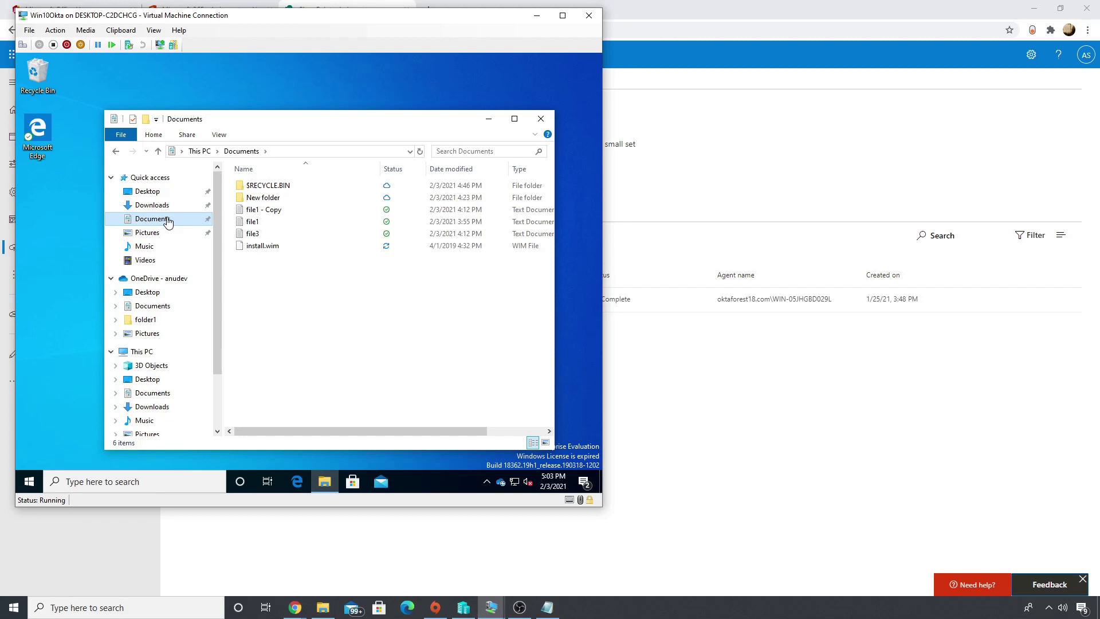